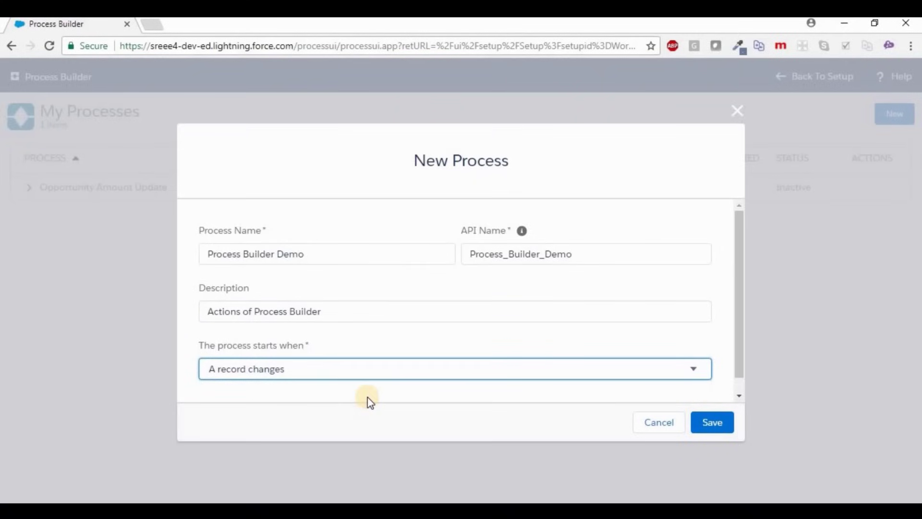
# Save the new process and set it to start when an Opportunity record is created or edited
pyautogui.click(710, 422)
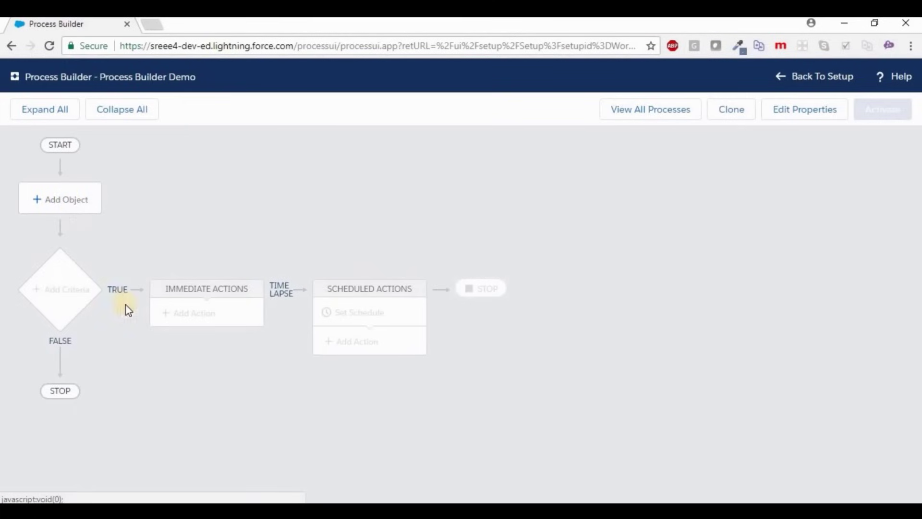
pyautogui.click(64, 198)
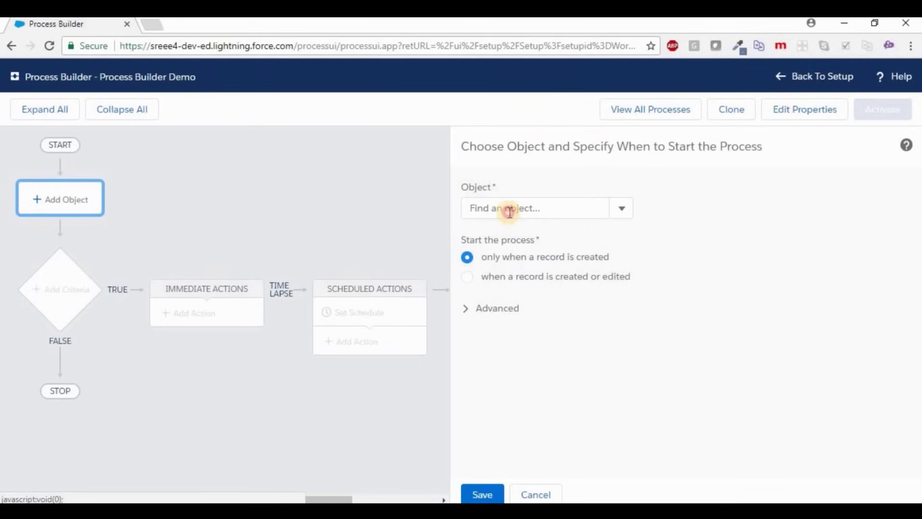
pyautogui.click(509, 212)
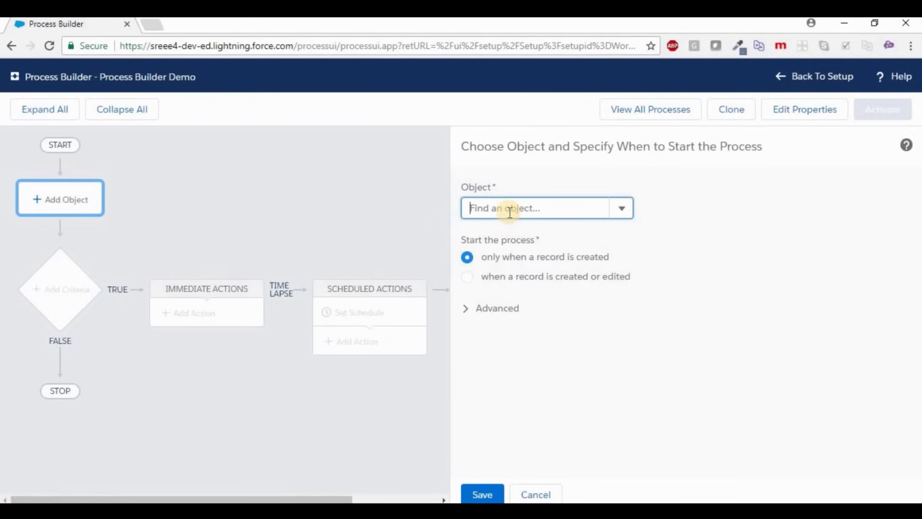
pyautogui.write('Opp')
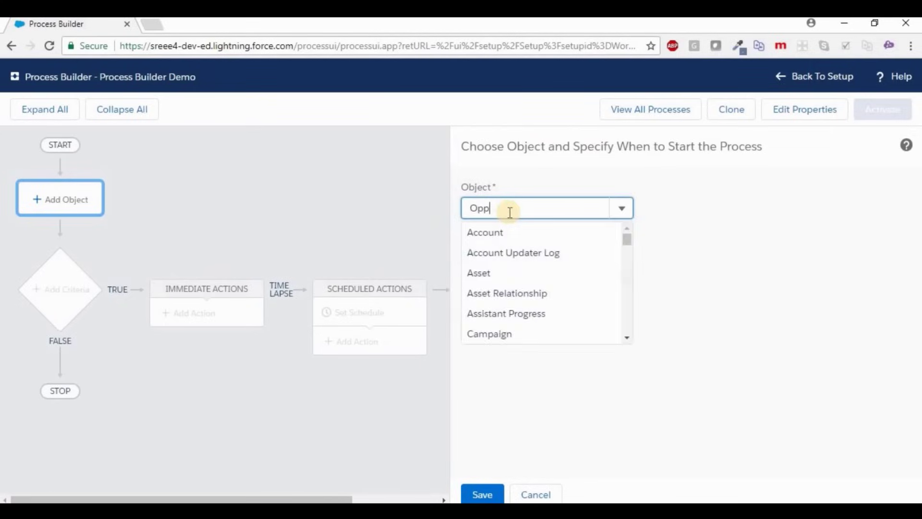
pyautogui.click(512, 233)
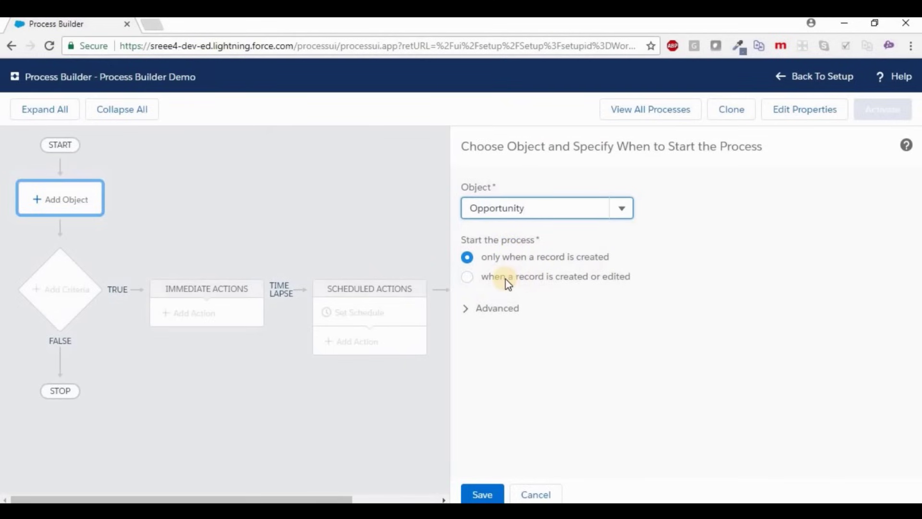
pyautogui.click(507, 282)
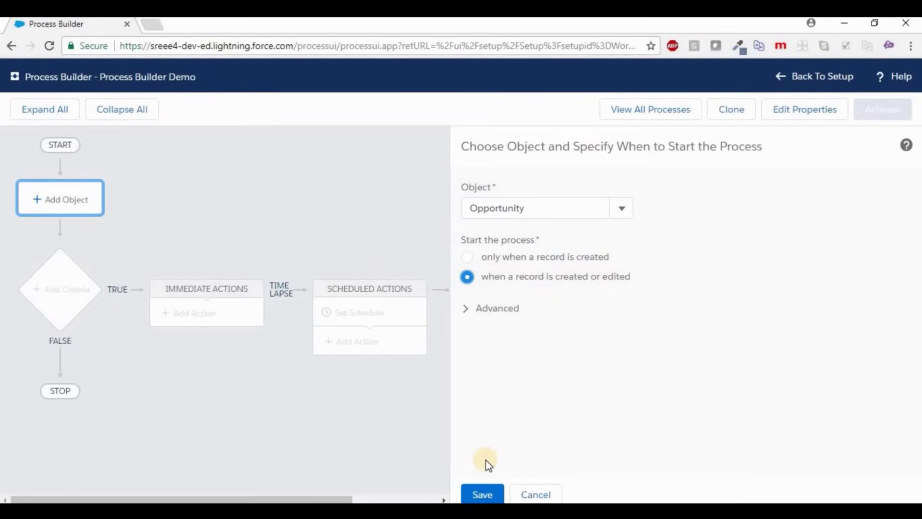
pyautogui.click(489, 492)
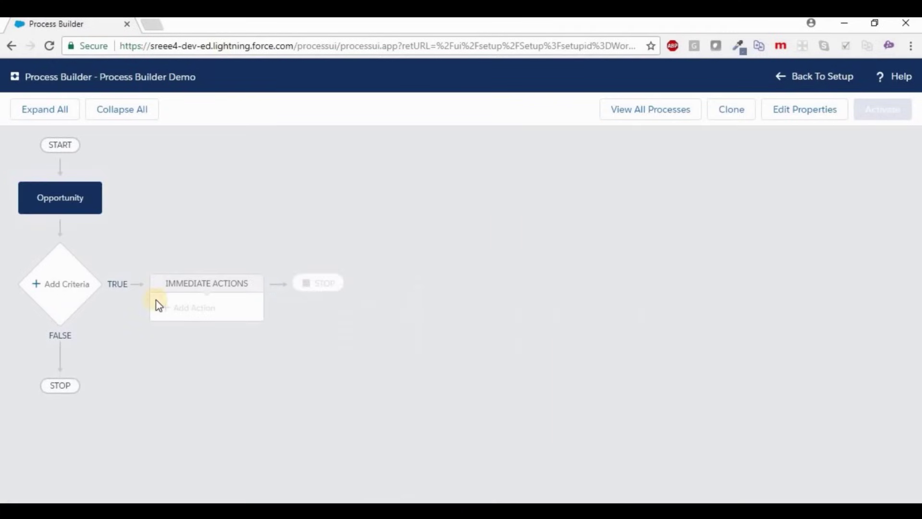
# Add a criteria node named "Stage=Closed Won? and Amount>5M"
pyautogui.click(70, 283)
pyautogui.click(411, 210)
pyautogui.write('C')
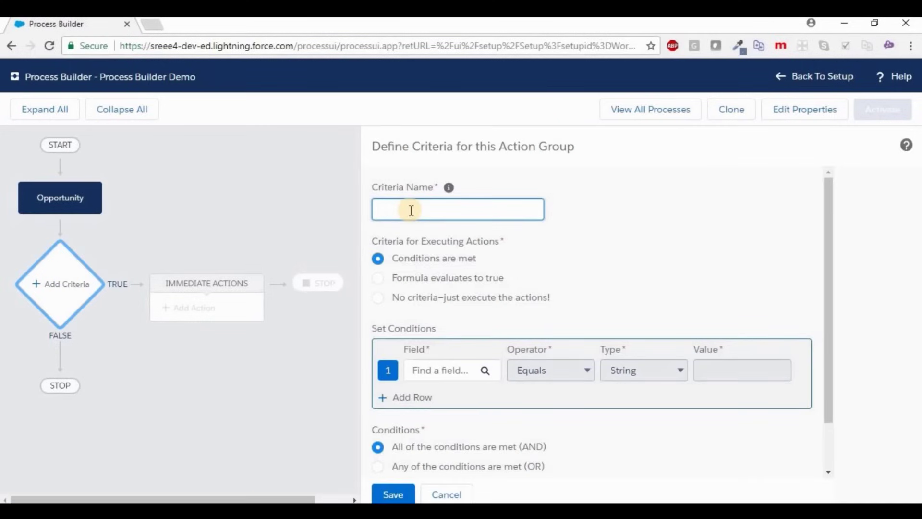
pyautogui.write('Stage-Close')
pyautogui.press('BackSpace')
pyautogui.press('BackSpace')
pyautogui.press('BackSpace')
pyautogui.press('BackSpace')
pyautogui.write('=Closed Won? and Amount')
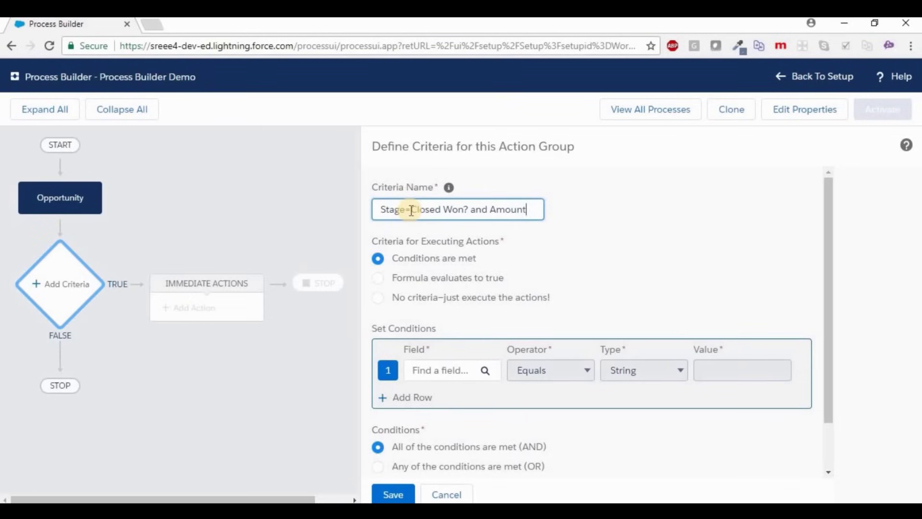
pyautogui.write('>5M')
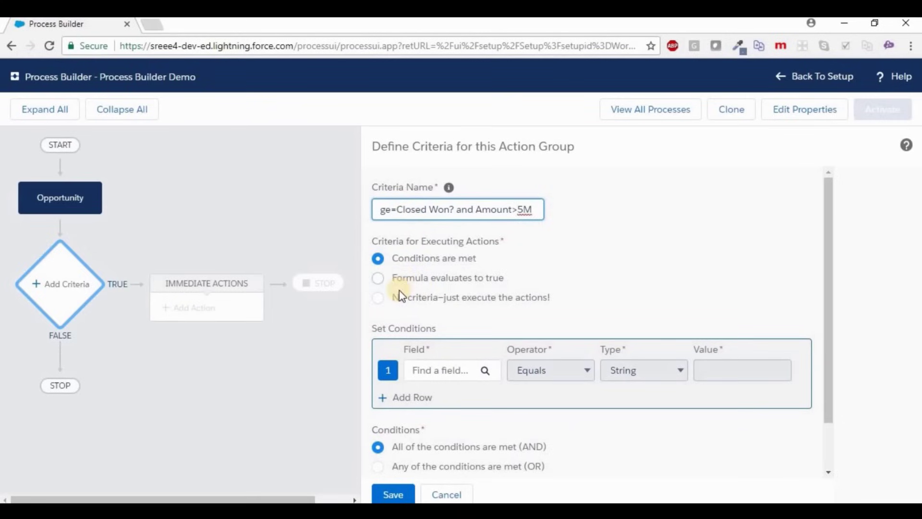
# Define the first condition so that the Opportunity Stage equals Closed Won
pyautogui.click(433, 370)
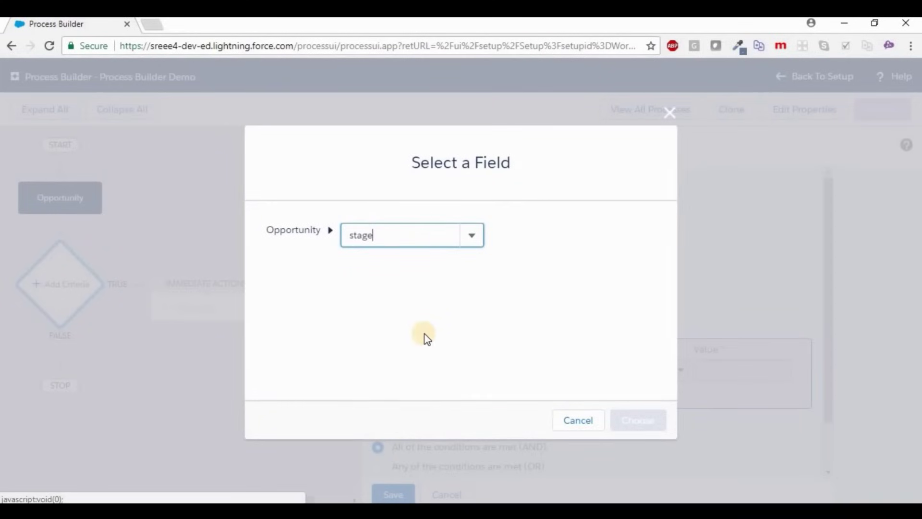
pyautogui.write('stage')
pyautogui.click(390, 262)
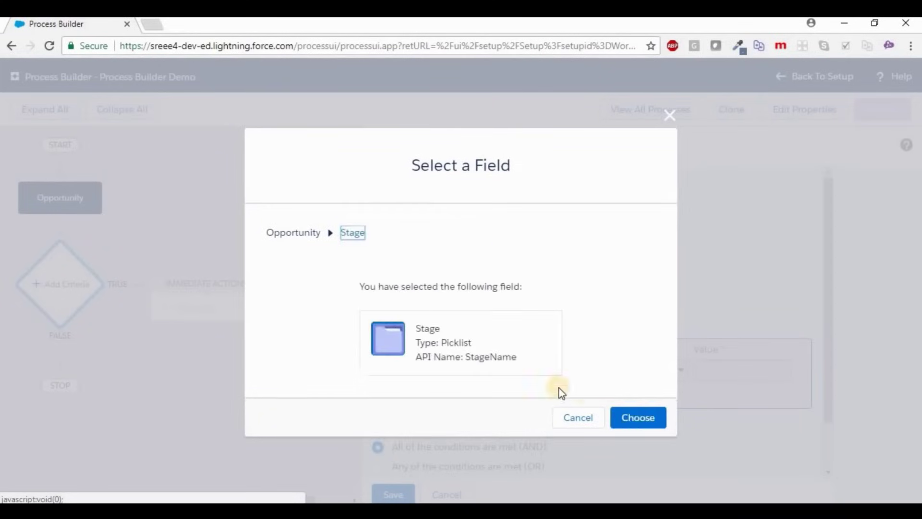
pyautogui.click(622, 412)
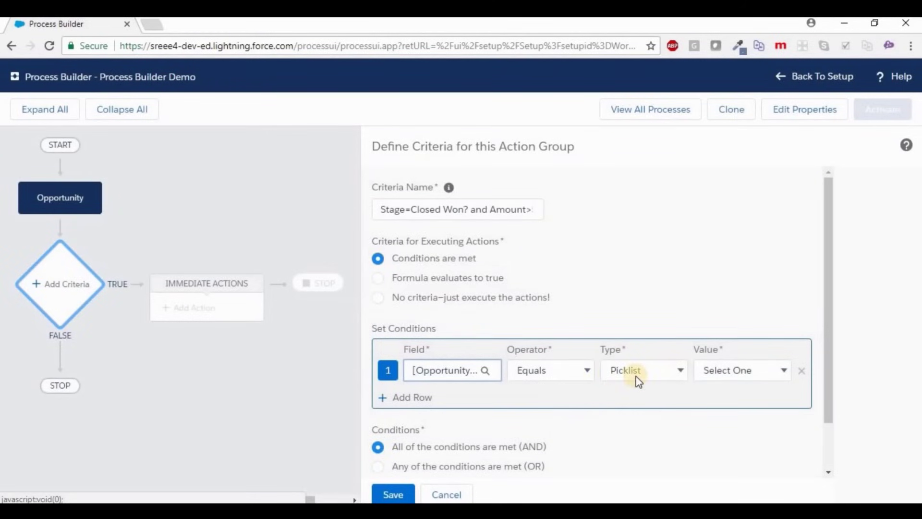
pyautogui.click(733, 371)
pyautogui.click(735, 339)
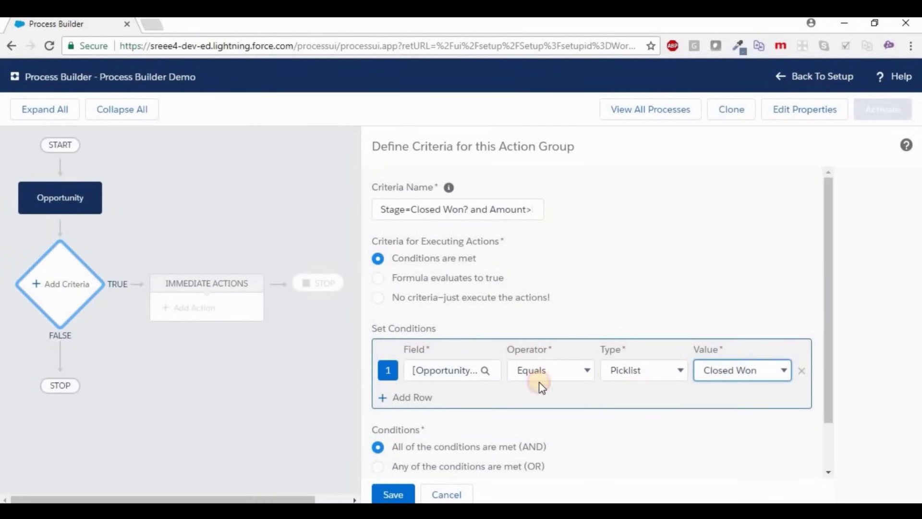
# Add a second condition on the Opportunity Amount field with the value 5000000
pyautogui.click(415, 399)
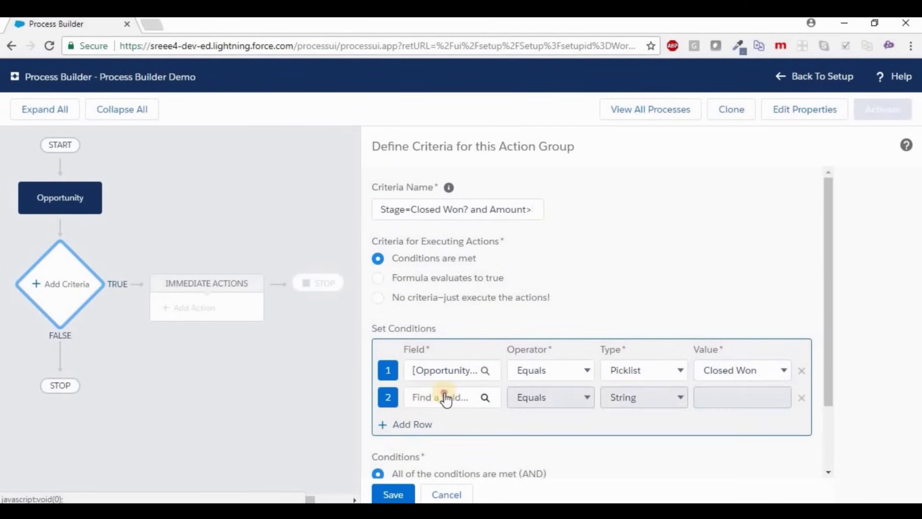
pyautogui.click(444, 395)
pyautogui.write('amount')
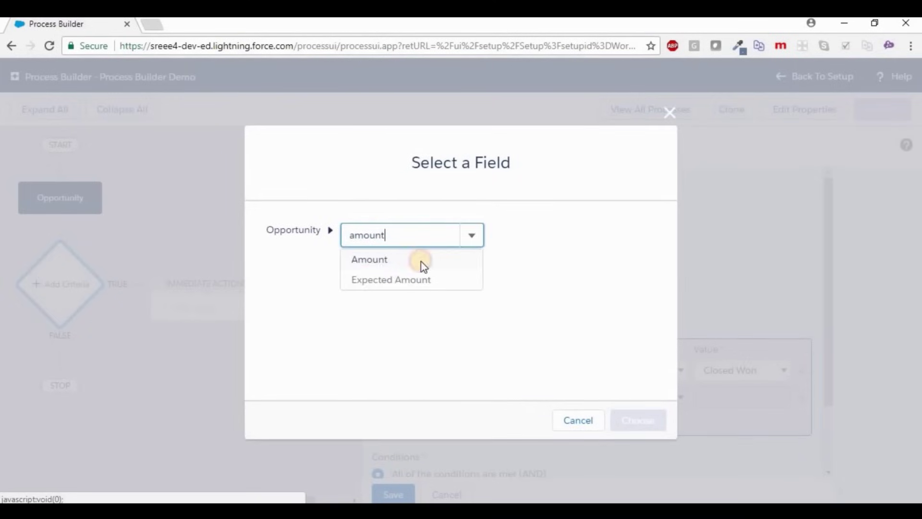
pyautogui.click(409, 262)
pyautogui.click(624, 418)
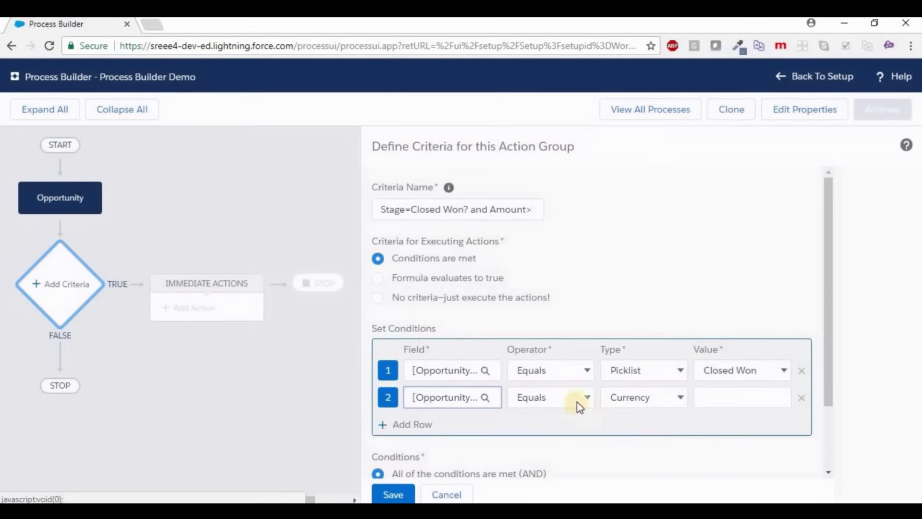
pyautogui.click(725, 396)
pyautogui.write('5000000')
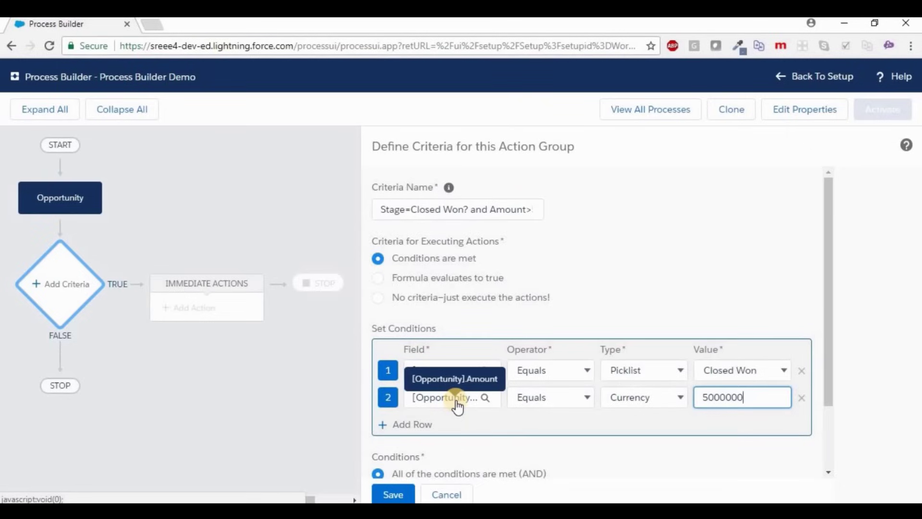
# Set the Amount condition to Greater than 5000000 and save the criteria
pyautogui.click(556, 400)
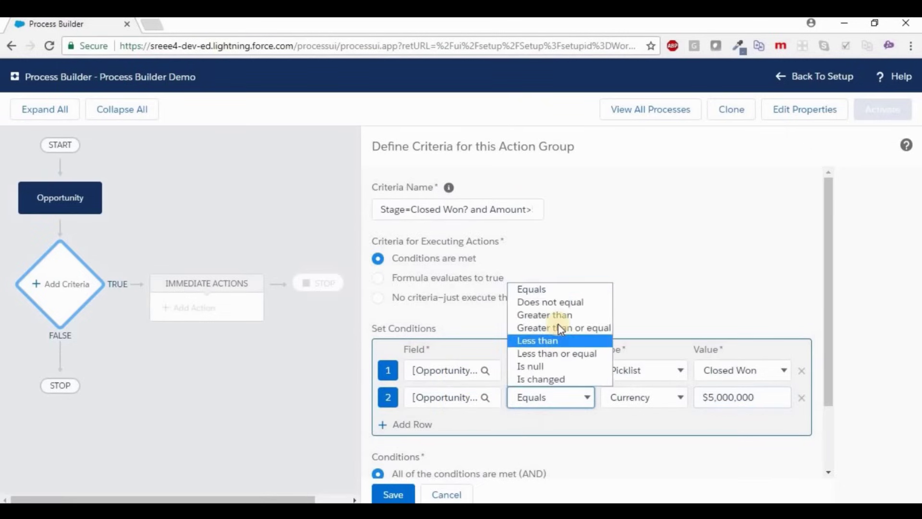
pyautogui.click(556, 315)
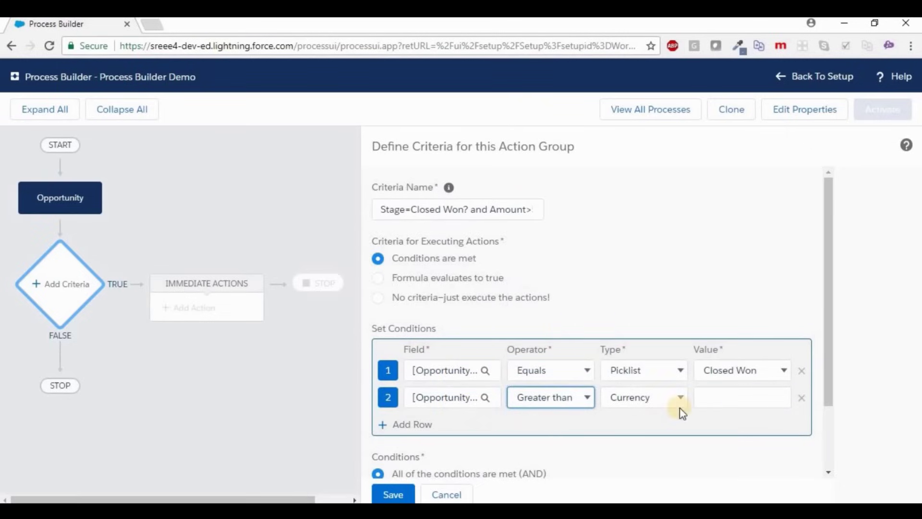
pyautogui.click(709, 397)
pyautogui.write('5000000')
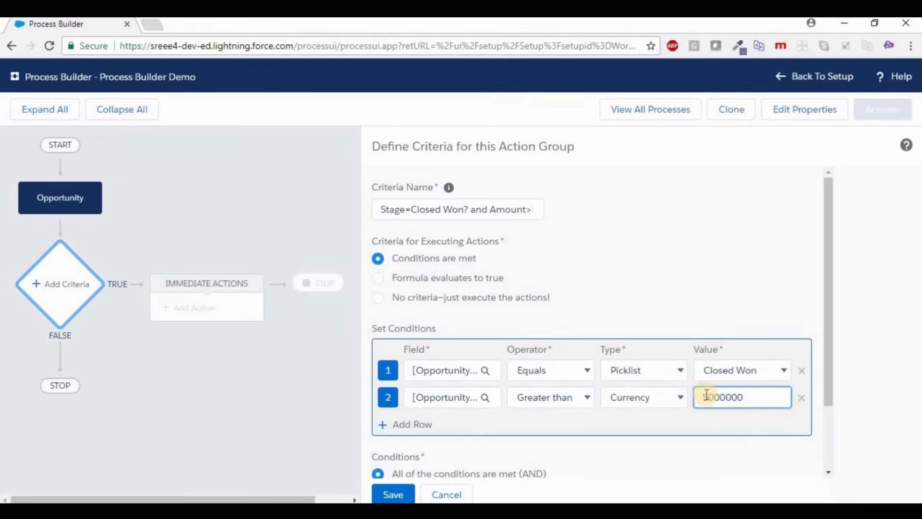
pyautogui.scroll(-2, 480, 413)
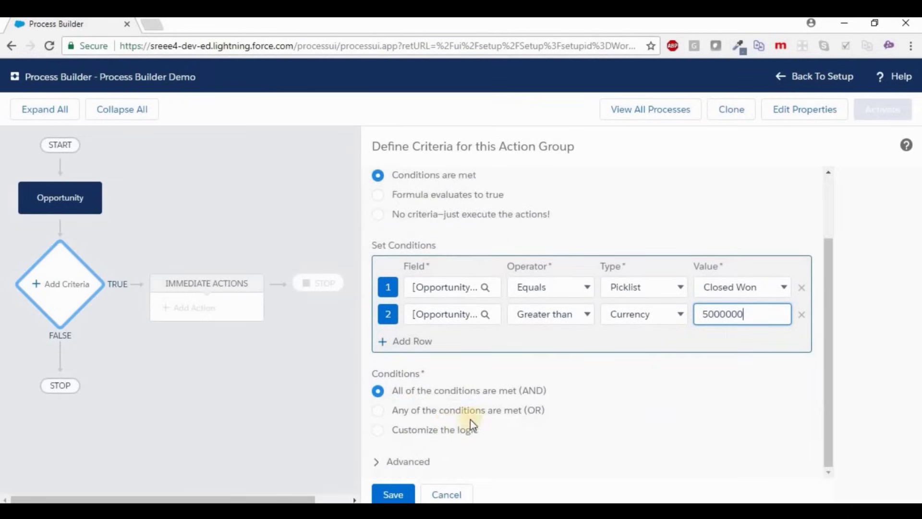
pyautogui.click(406, 478)
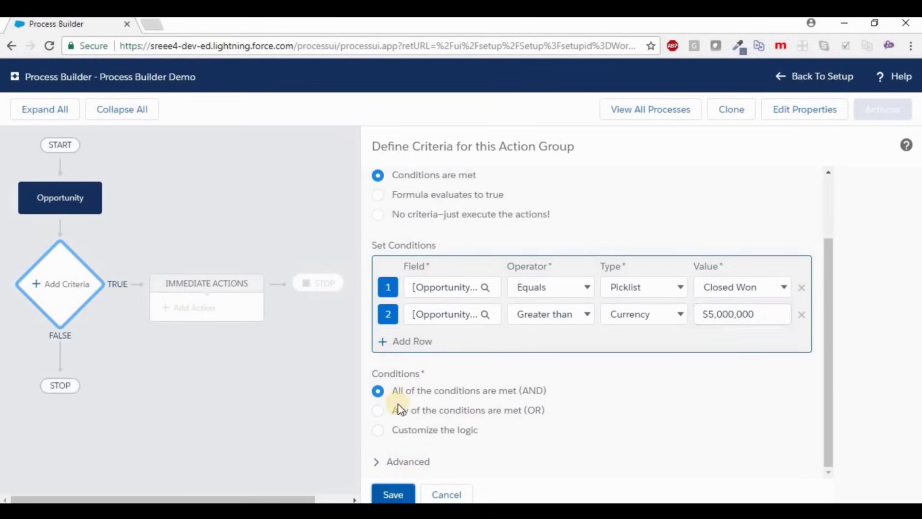
# Add an immediate Create a Record action named "Create Order Record" for the Order object under the Closed Won criteria
pyautogui.click(207, 317)
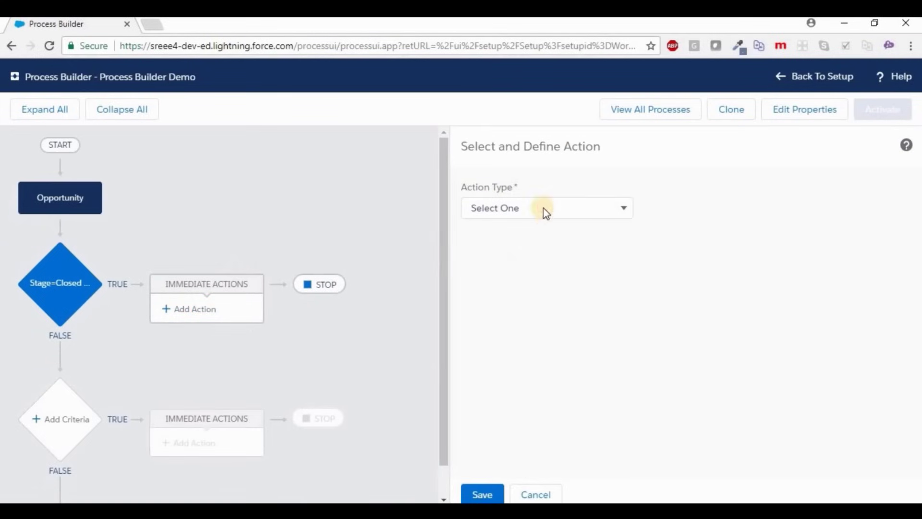
pyautogui.click(546, 212)
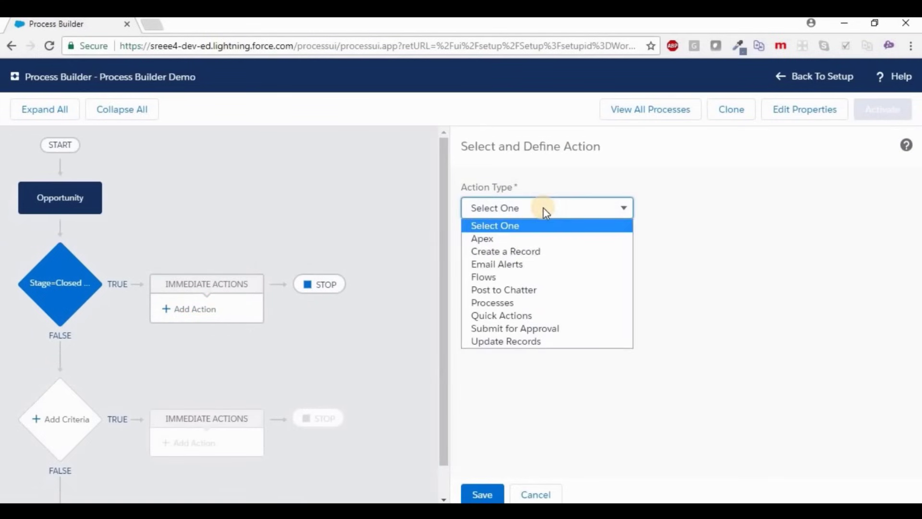
pyautogui.click(519, 252)
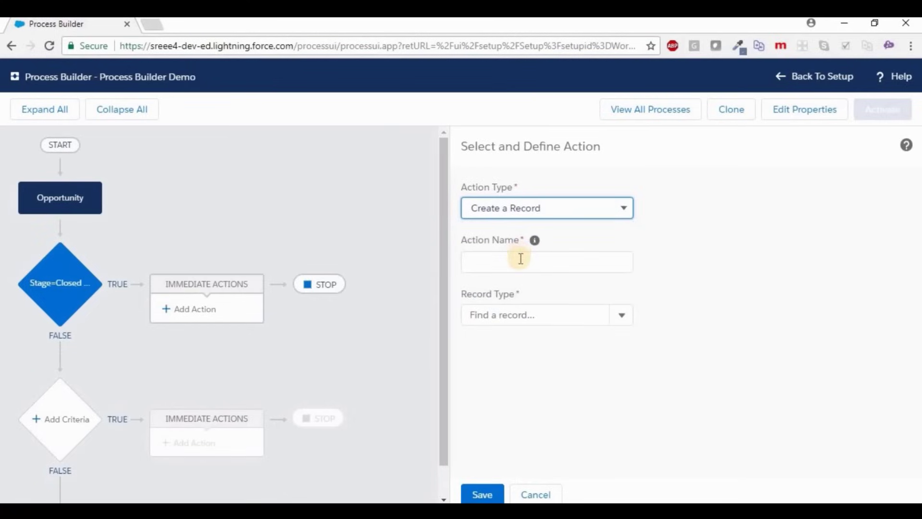
pyautogui.click(520, 259)
pyautogui.write('Create Ord')
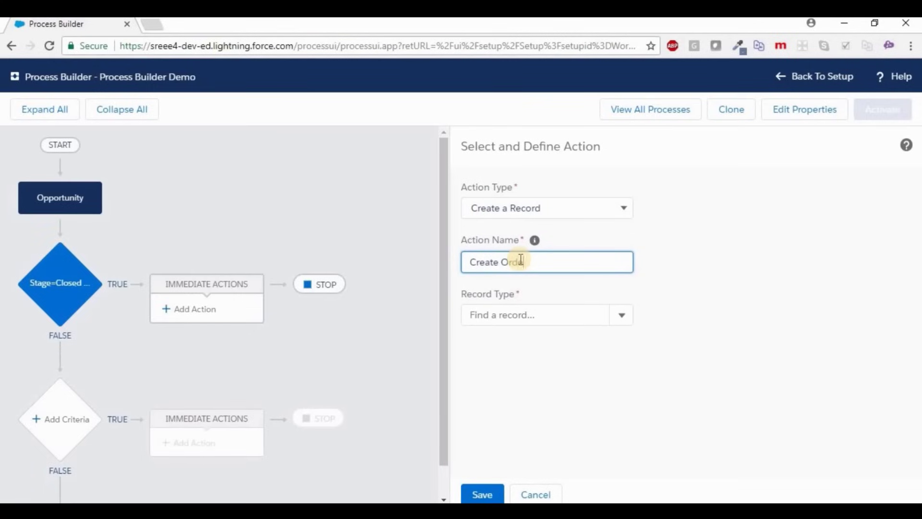
pyautogui.write('er Record')
pyautogui.click(520, 313)
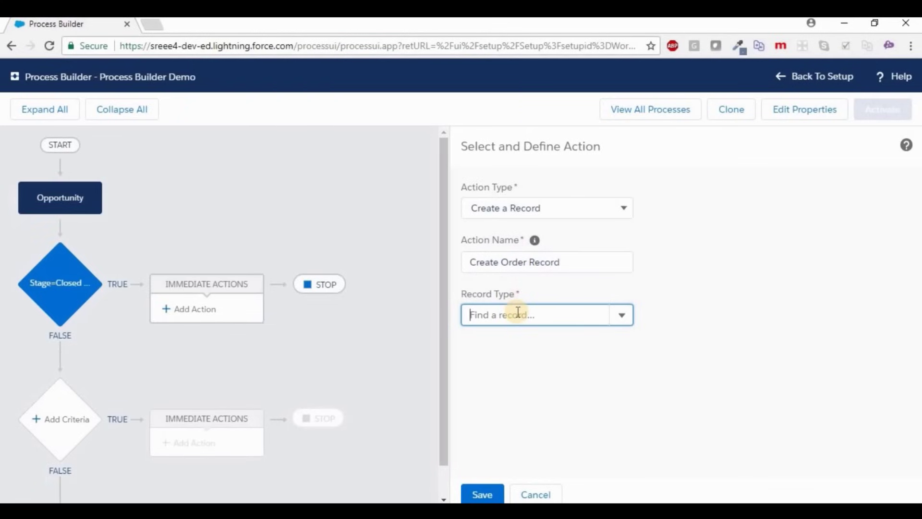
pyautogui.write('Order')
pyautogui.click(498, 361)
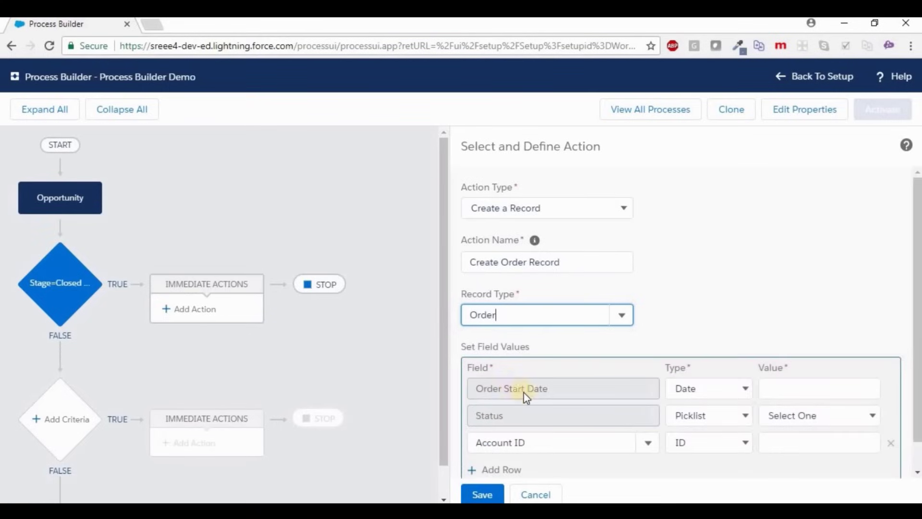
# Set the new order's Order Start Date to the formula TODAY()
pyautogui.scroll(-1, 552, 398)
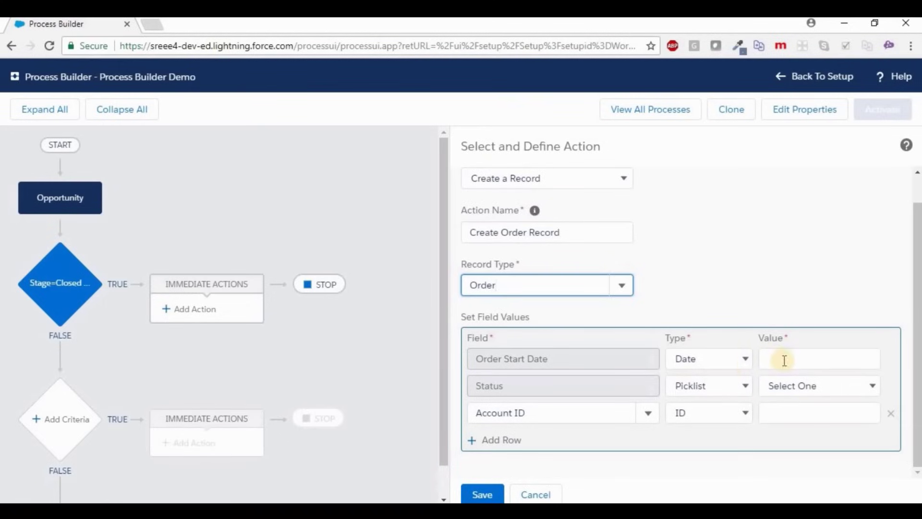
pyautogui.click(730, 361)
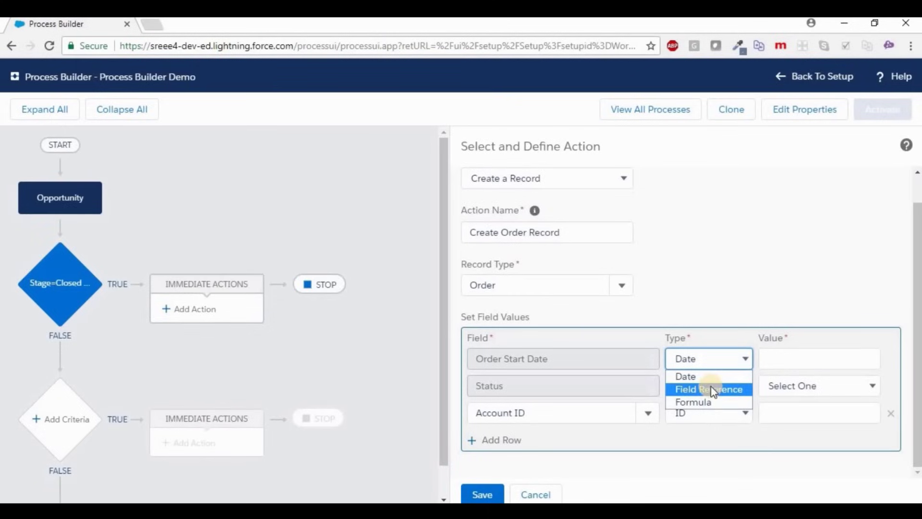
pyautogui.click(709, 403)
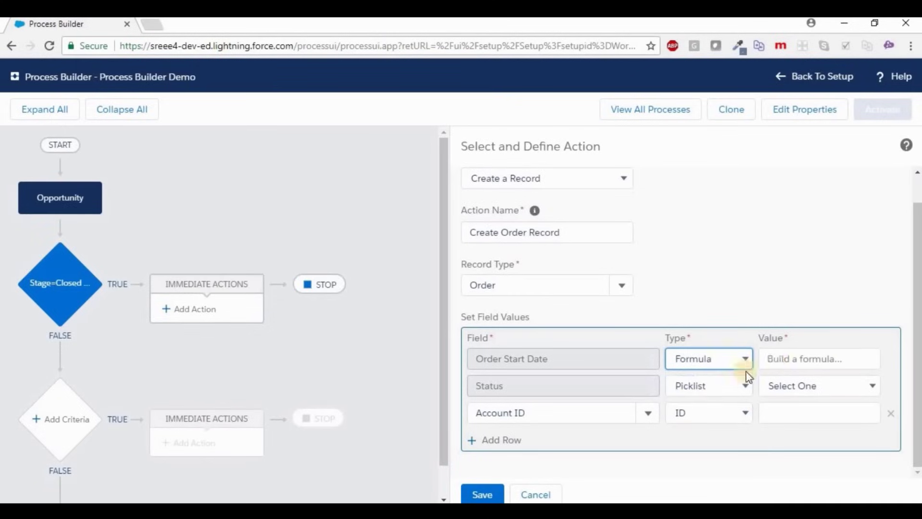
pyautogui.click(783, 360)
pyautogui.click(578, 419)
pyautogui.write('TODAY()')
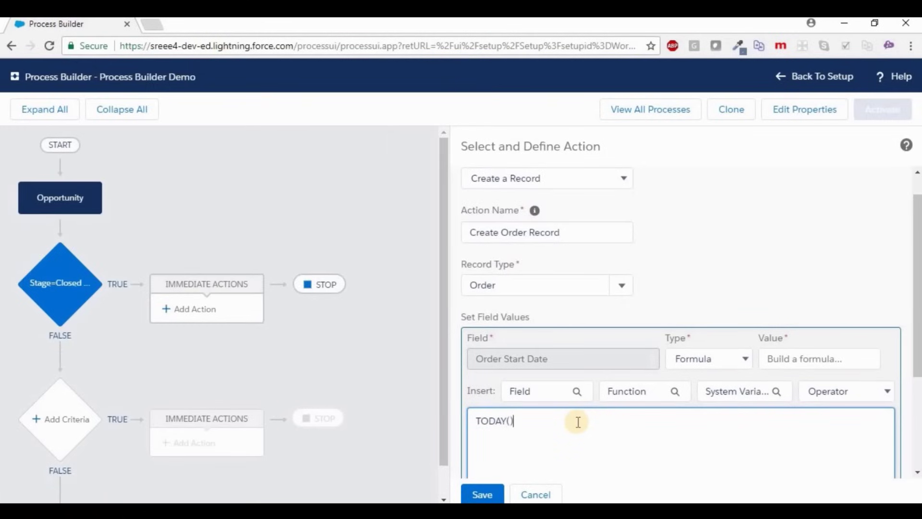
pyautogui.scroll(-2, 549, 434)
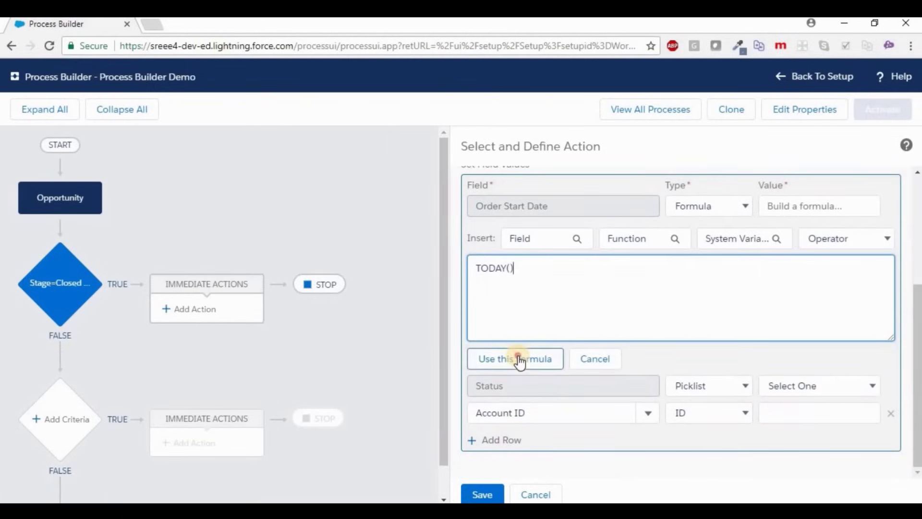
pyautogui.click(518, 357)
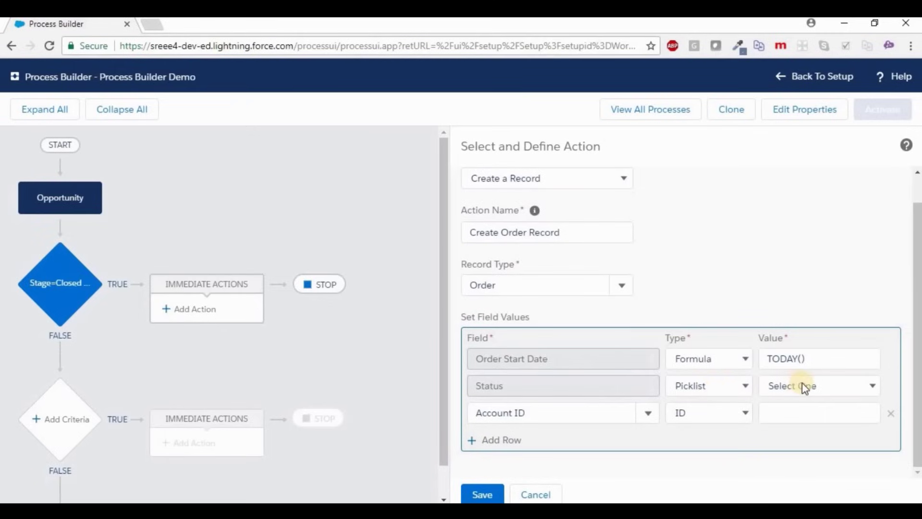
# Set the new order's Status to the picklist value Draft
pyautogui.click(706, 384)
pyautogui.click(788, 385)
pyautogui.click(788, 385)
# Set the order's Account ID to a field reference to the Opportunity's Account ID and save the action
pyautogui.click(794, 415)
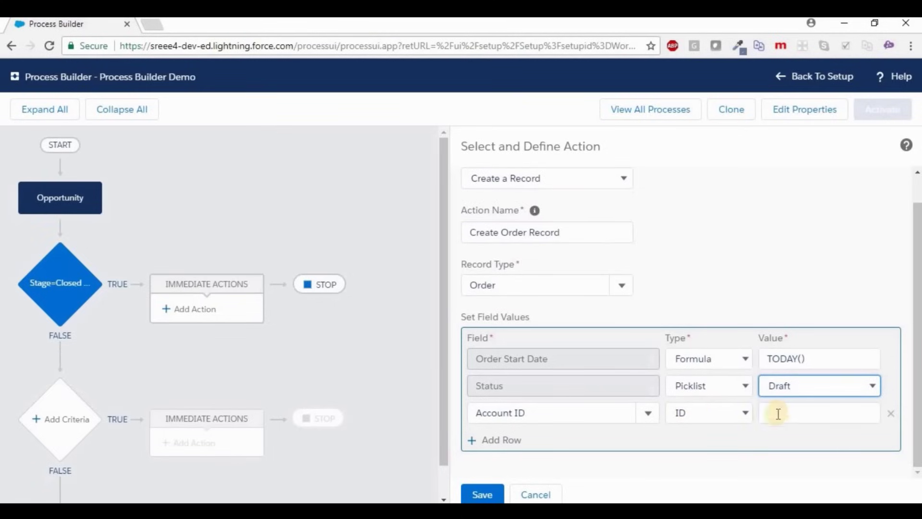
pyautogui.click(710, 413)
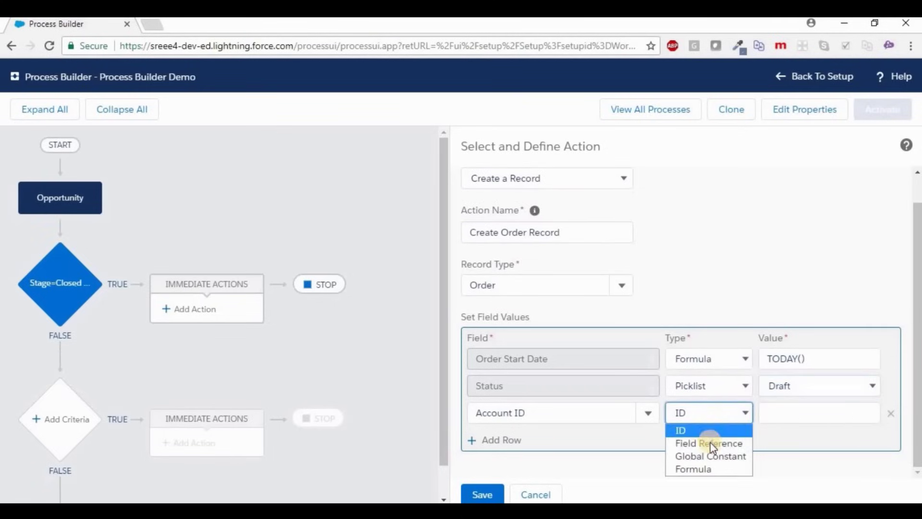
pyautogui.click(709, 442)
pyautogui.click(786, 413)
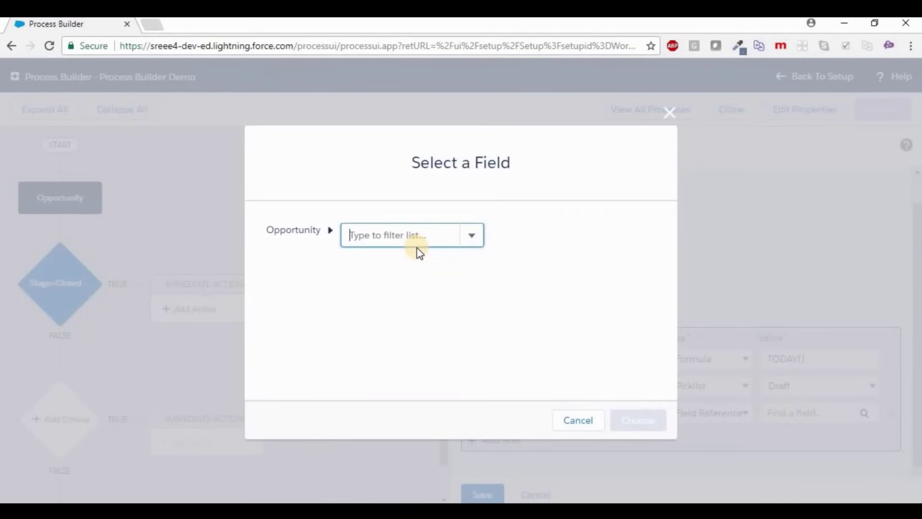
pyautogui.write('Opp')
pyautogui.press('BackSpace')
pyautogui.press('BackSpace')
pyautogui.press('BackSpace')
pyautogui.write('account')
pyautogui.click(395, 280)
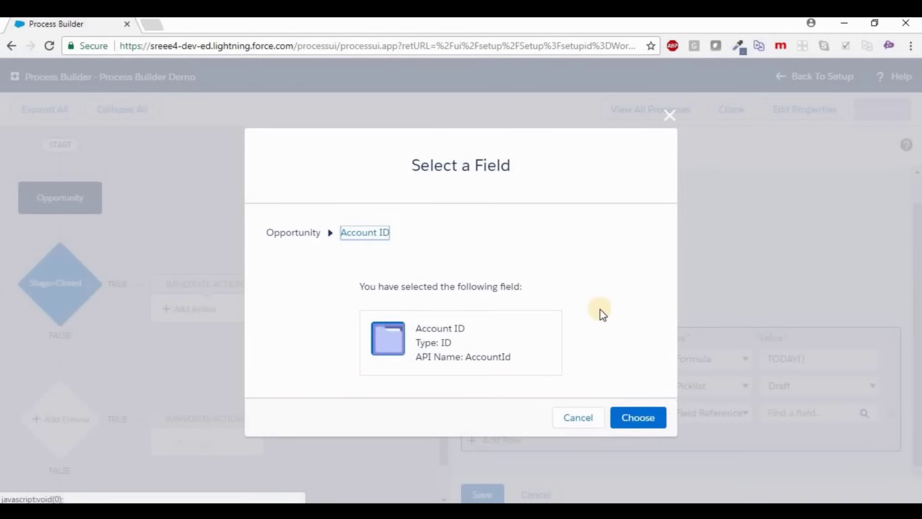
pyautogui.click(634, 412)
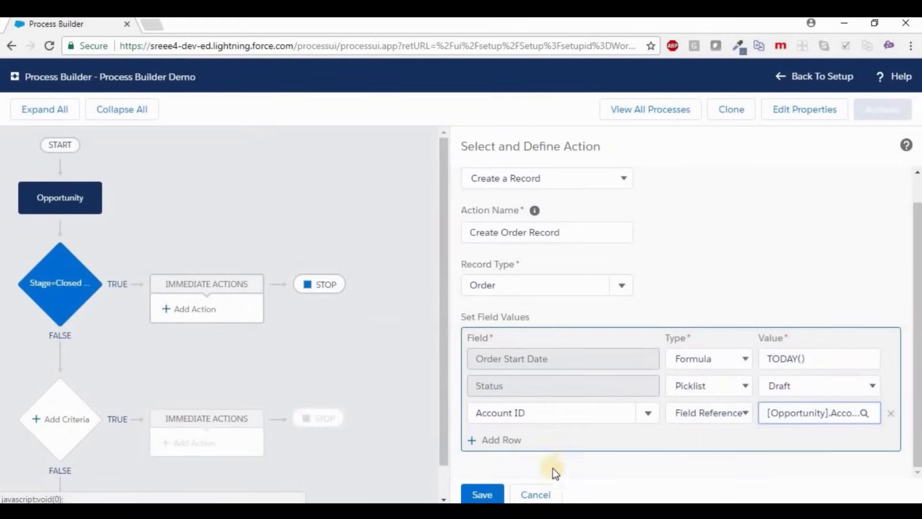
pyautogui.click(480, 494)
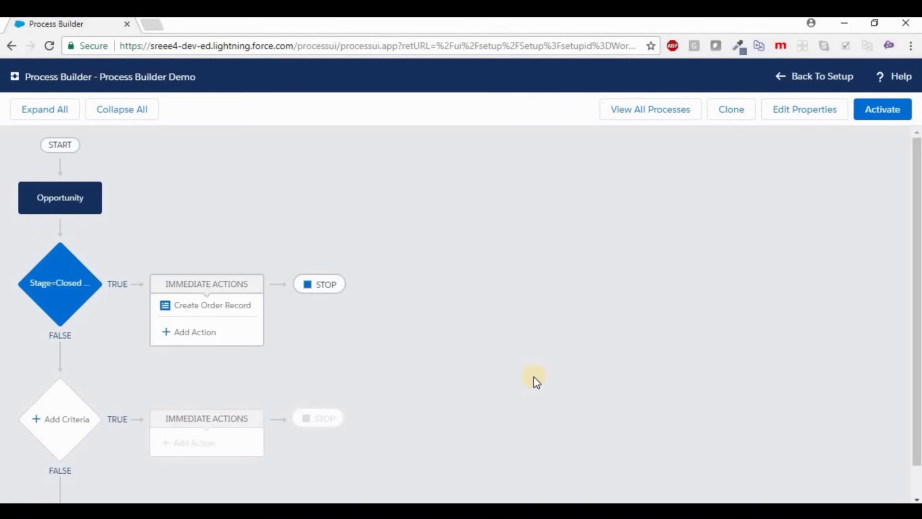
# Activate the Process Builder Demo process and return to Setup
pyautogui.click(880, 114)
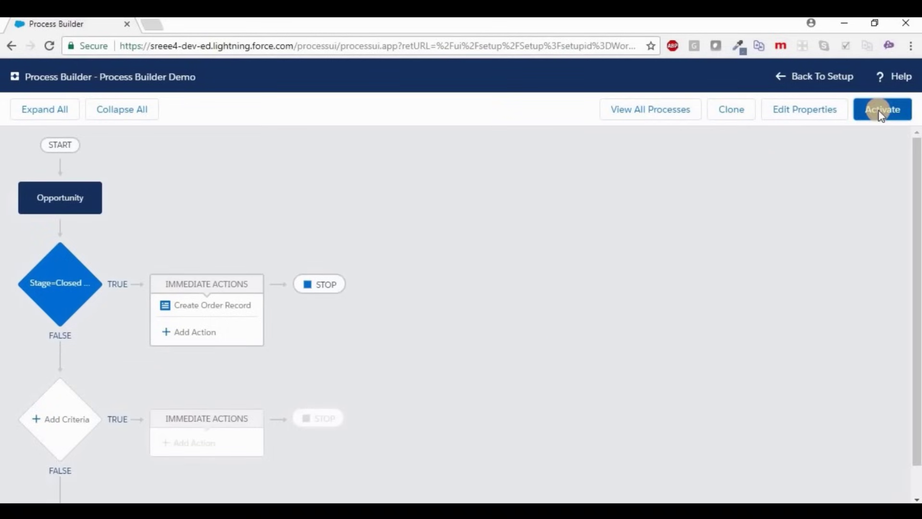
pyautogui.click(642, 359)
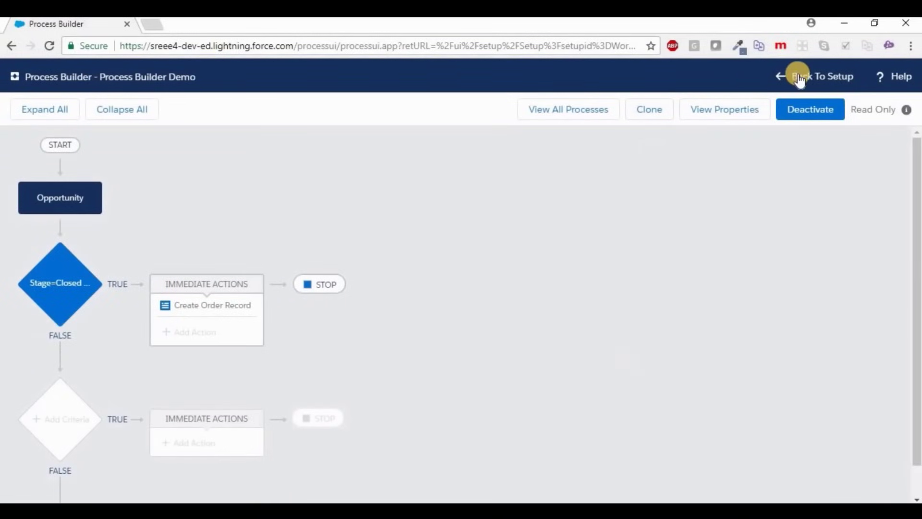
pyautogui.click(799, 79)
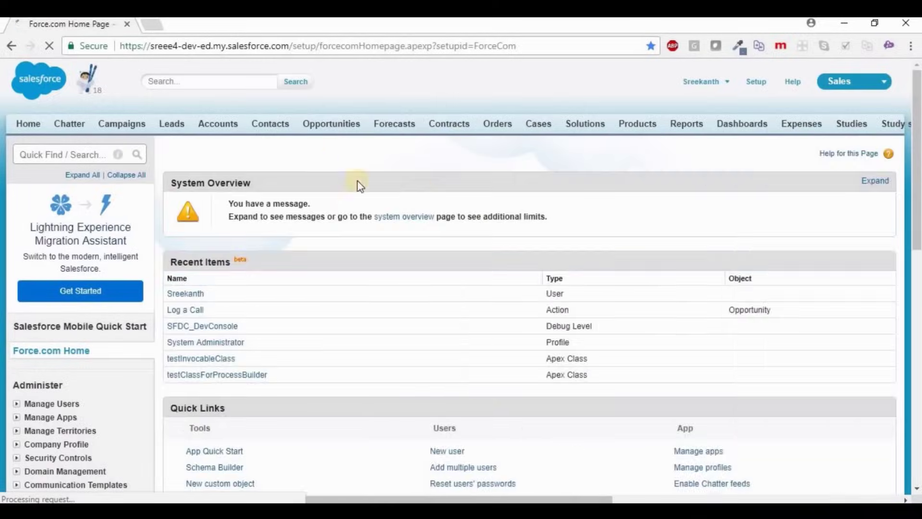
# Open the opportunity "American Banking Corp.- 100 Laptops" and change its Stage to Closed Won
pyautogui.click(330, 126)
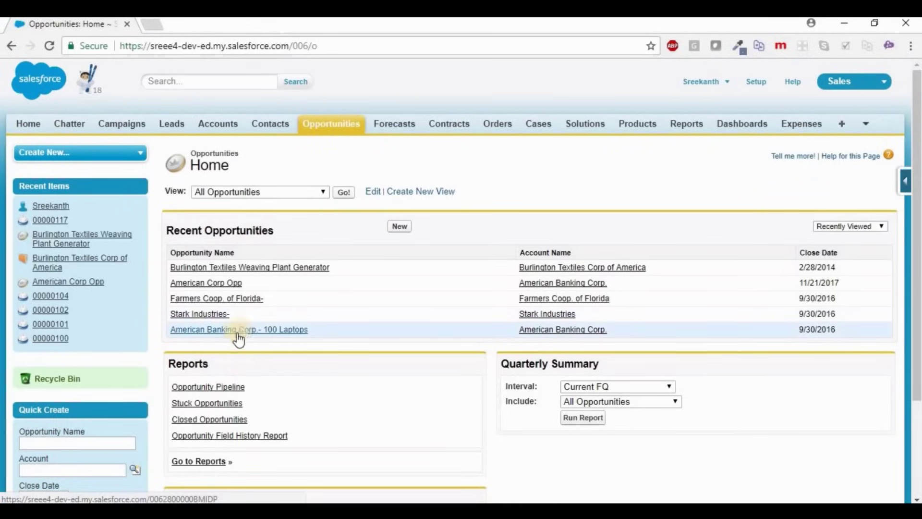
pyautogui.click(252, 330)
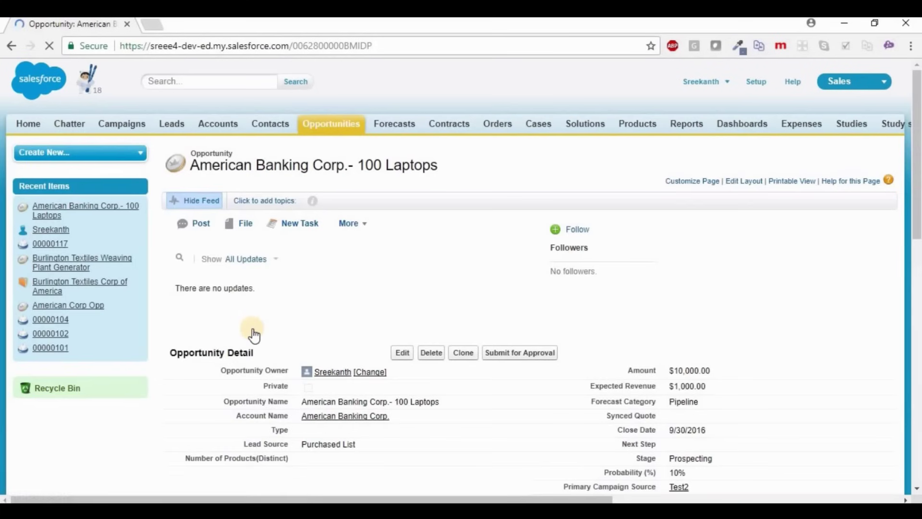
pyautogui.scroll(-4, 245, 326)
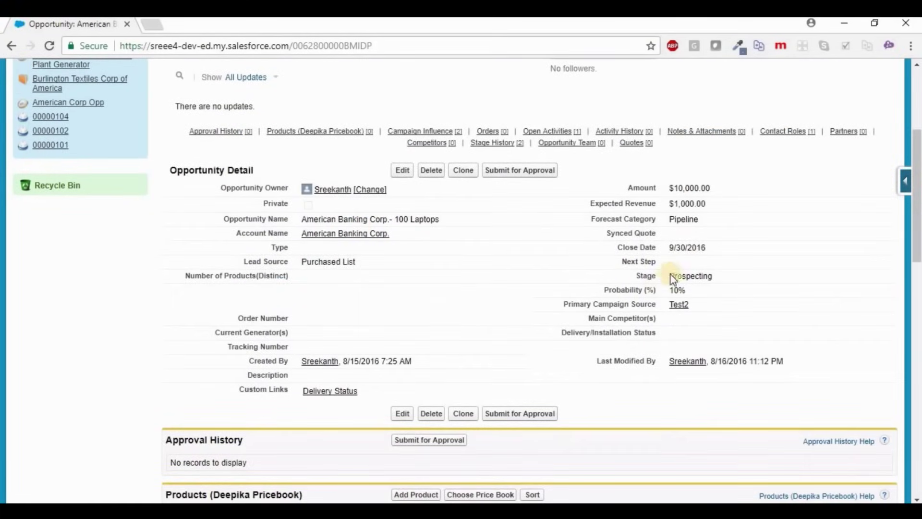
pyautogui.doubleClick(703, 276)
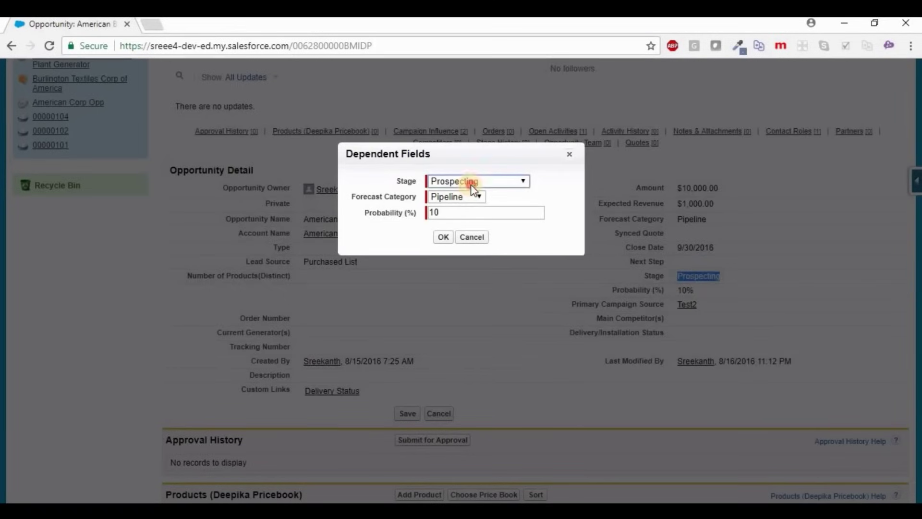
pyautogui.click(469, 181)
pyautogui.click(468, 283)
pyautogui.click(444, 238)
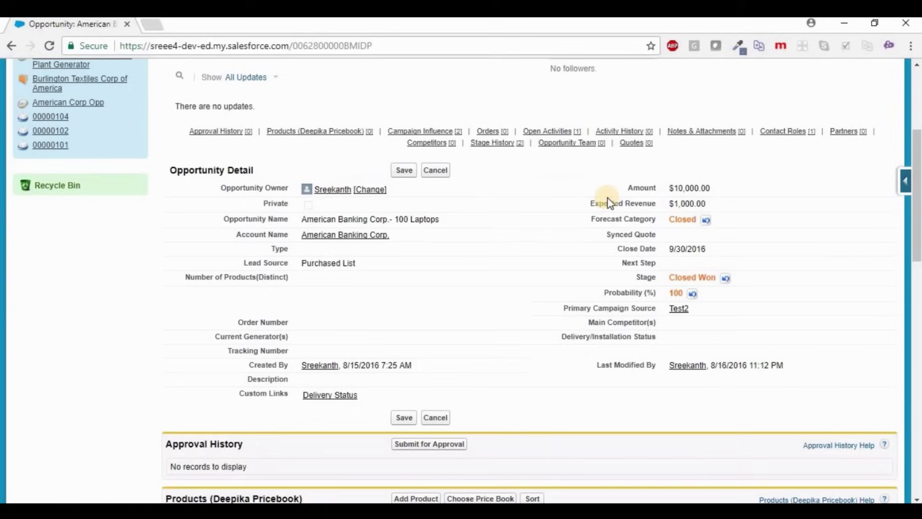
# Set the opportunity's Amount to 5500000 and save the record
pyautogui.doubleClick(697, 187)
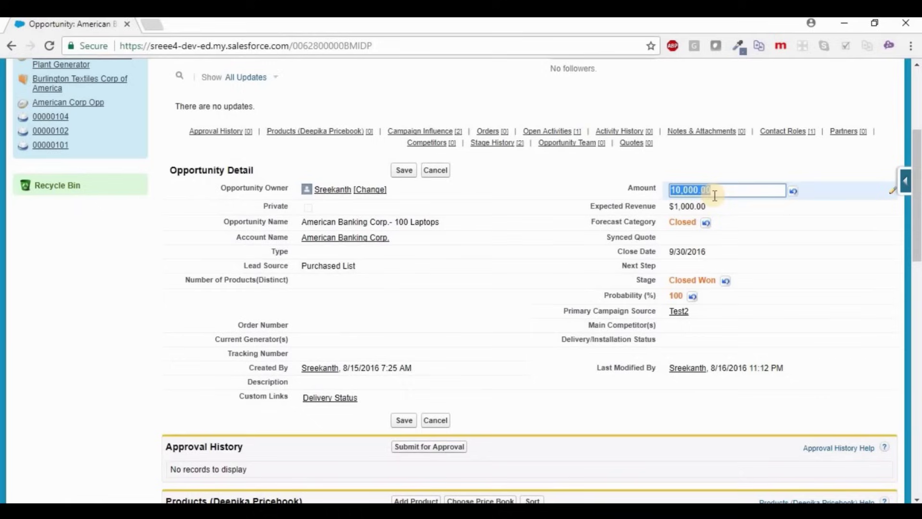
pyautogui.write('55')
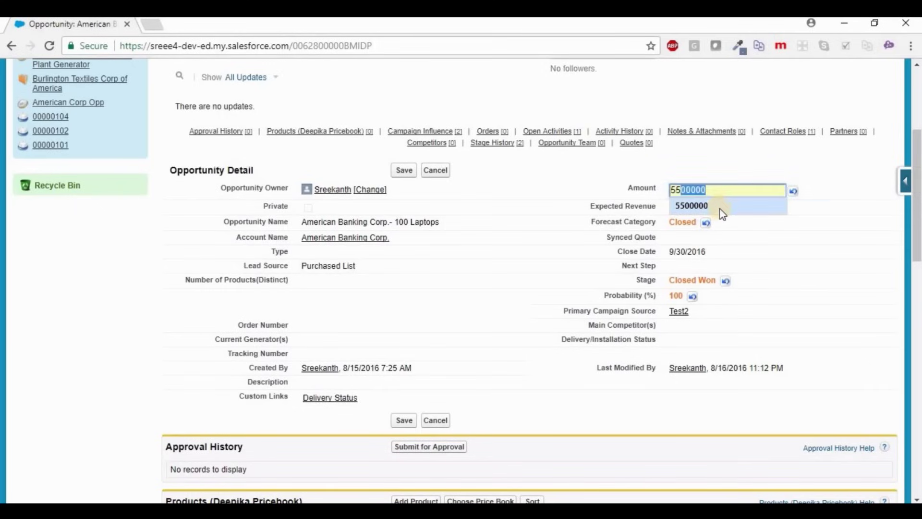
pyautogui.click(724, 210)
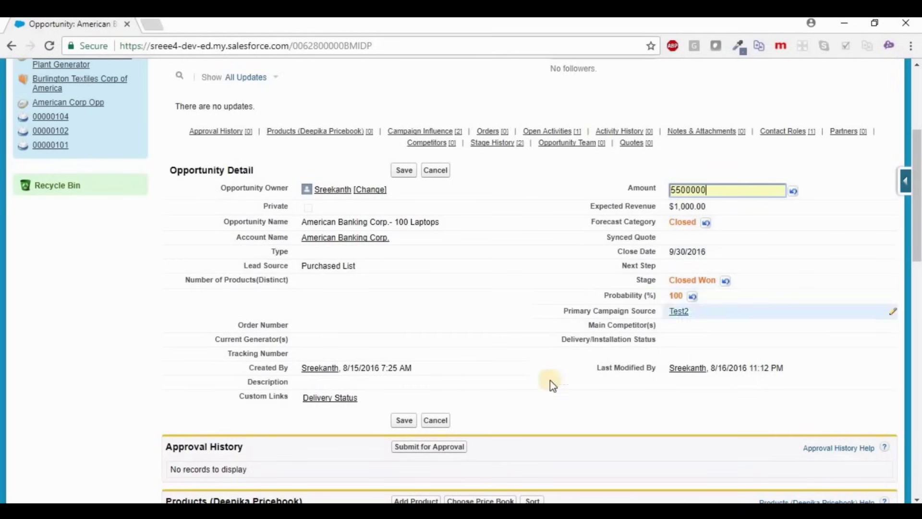
pyautogui.click(404, 420)
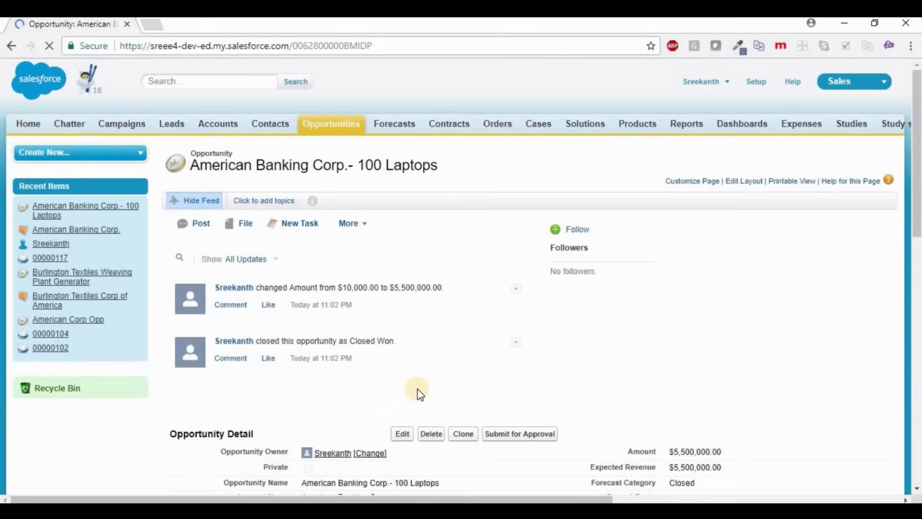
# Check the date and time of the opportunity's last modification
pyautogui.scroll(-8, 425, 382)
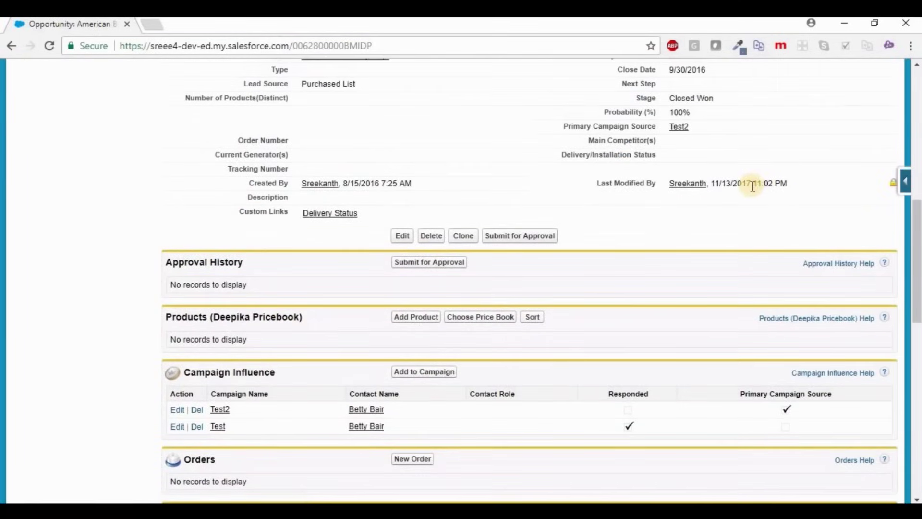
pyautogui.moveTo(711, 183); pyautogui.dragTo(785, 183)
pyautogui.scroll(10, 528, 226)
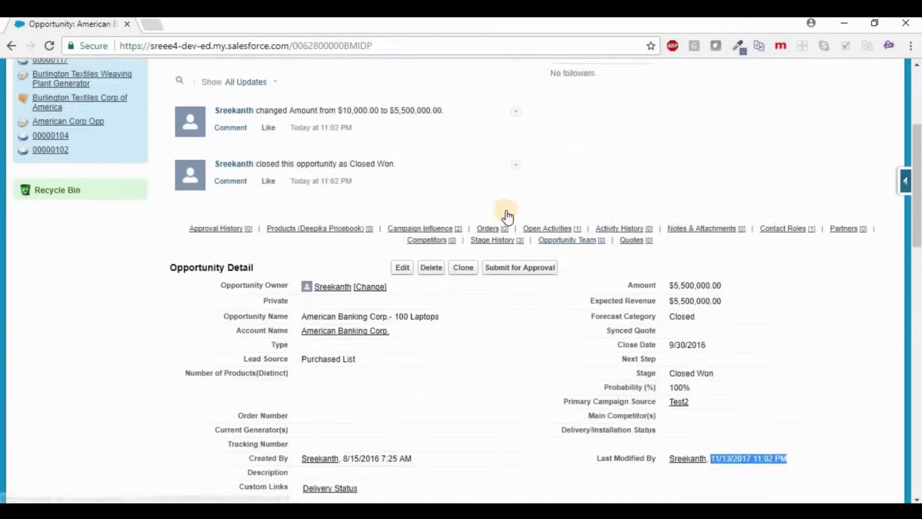
# Open the most recently created American Banking Corp. order and check its modification time, status, start date and account
pyautogui.click(491, 130)
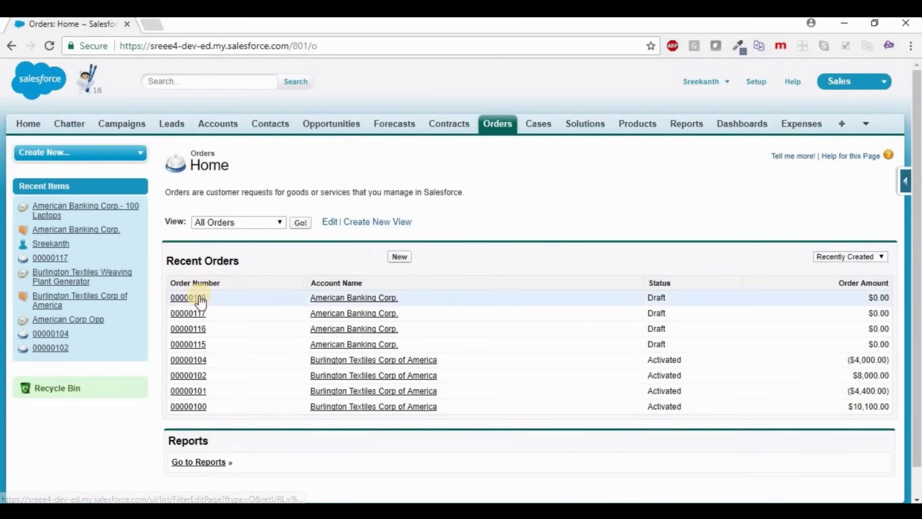
pyautogui.click(199, 299)
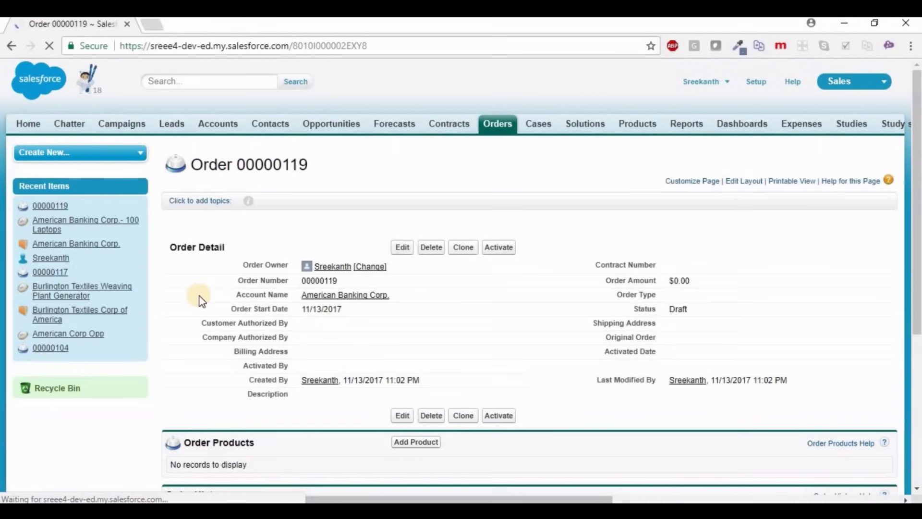
pyautogui.doubleClick(303, 310)
pyautogui.moveTo(750, 379); pyautogui.dragTo(808, 380)
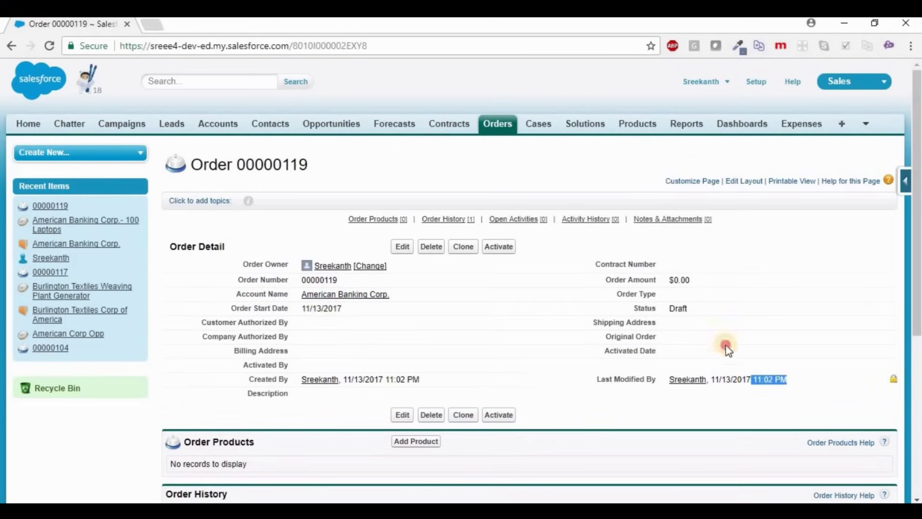
pyautogui.doubleClick(673, 308)
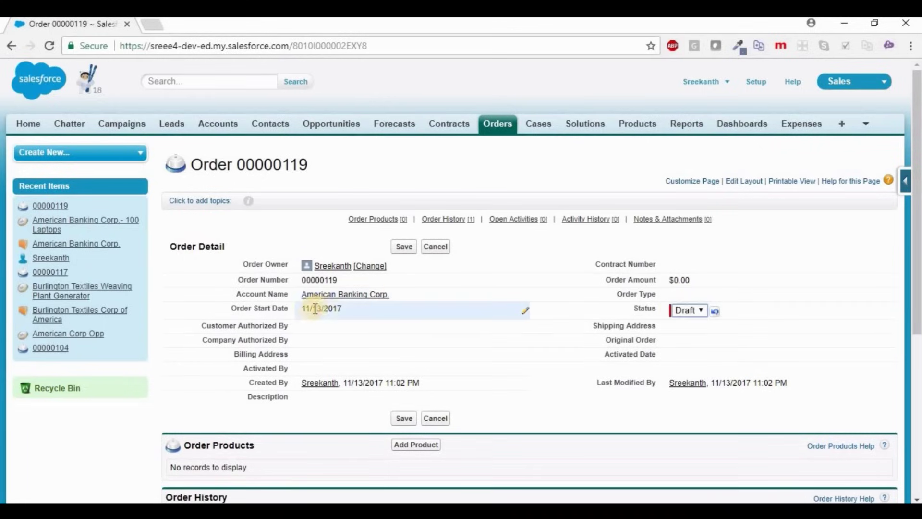
pyautogui.doubleClick(301, 310)
pyautogui.moveTo(302, 308); pyautogui.dragTo(336, 308)
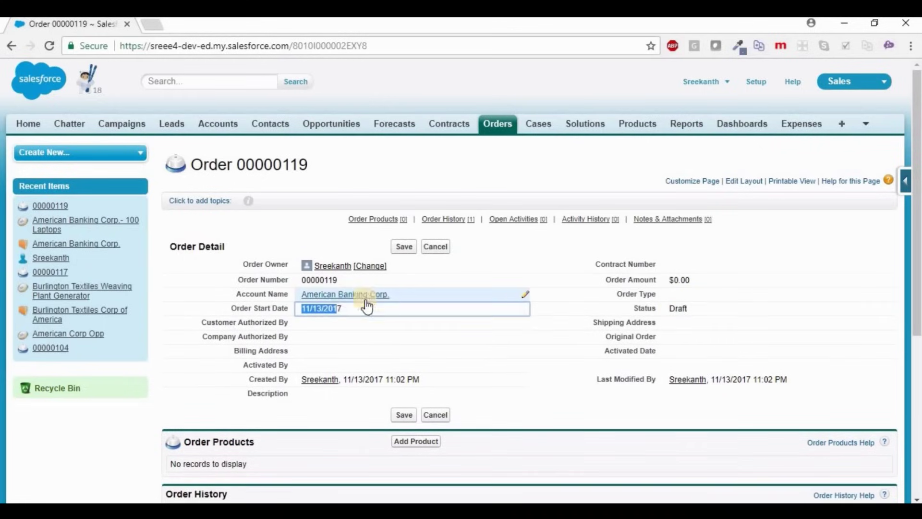
pyautogui.moveTo(399, 299); pyautogui.dragTo(305, 293)
pyautogui.doubleClick(305, 293)
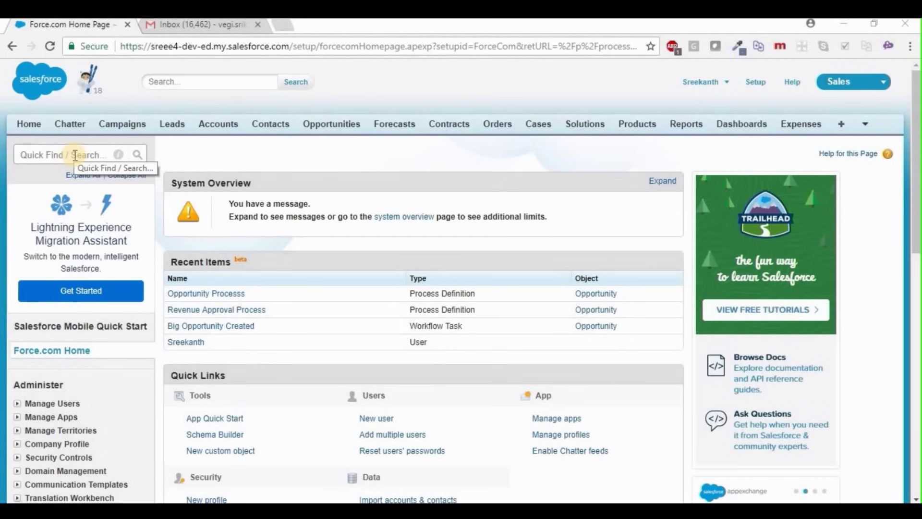
# Find Approval Processes in Setup and start creating a new approval process for Opportunities
pyautogui.click(75, 154)
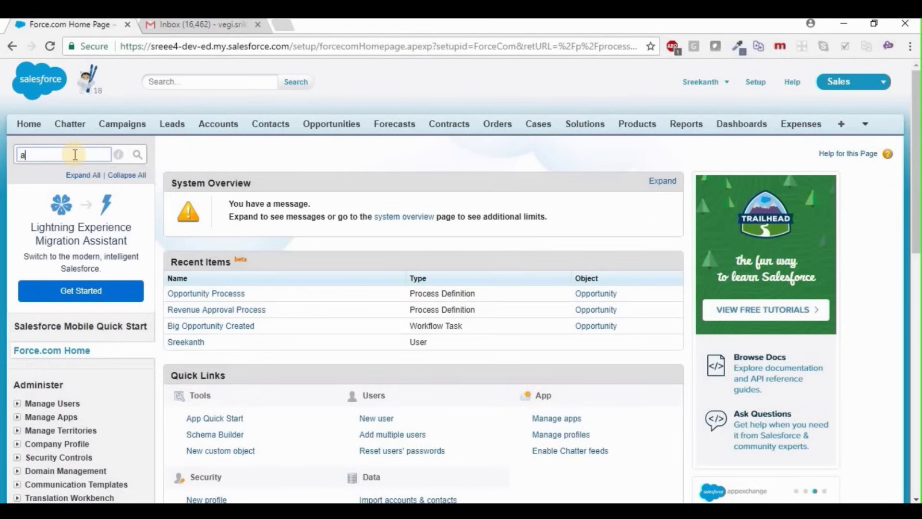
pyautogui.write('approval')
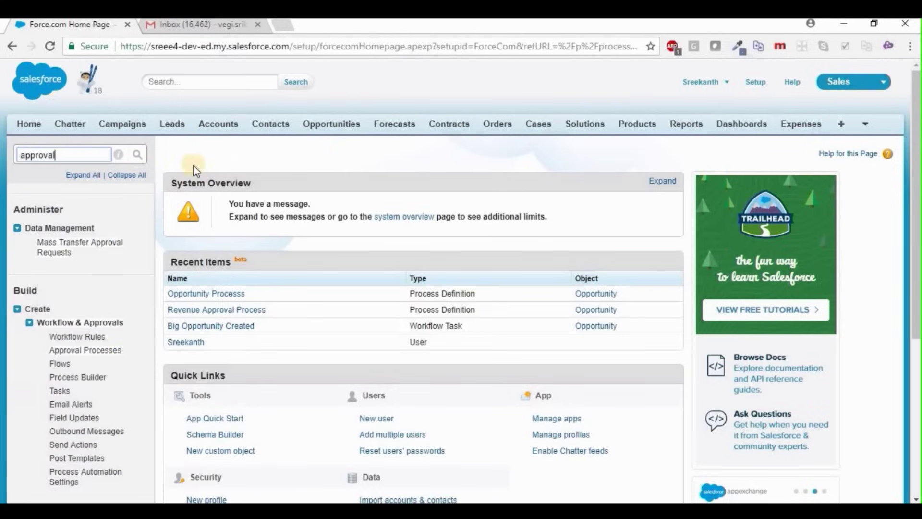
pyautogui.click(86, 350)
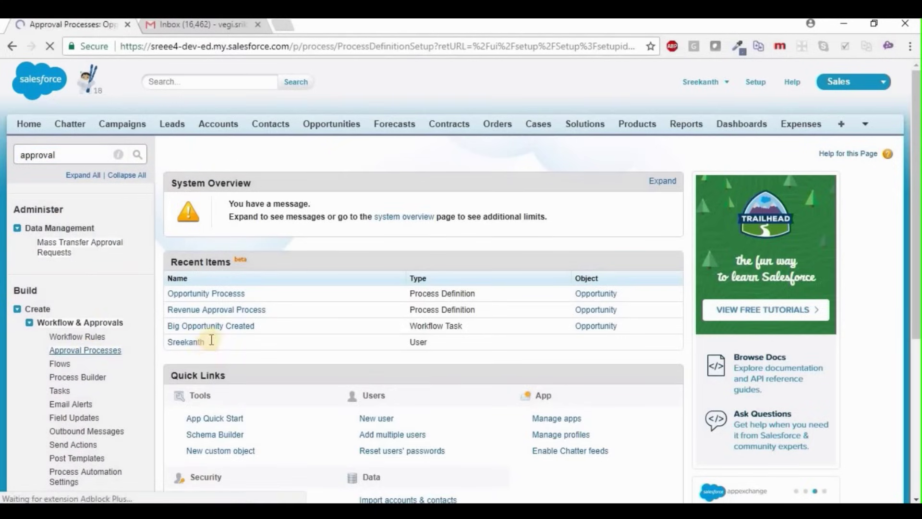
pyautogui.click(254, 373)
pyautogui.click(243, 393)
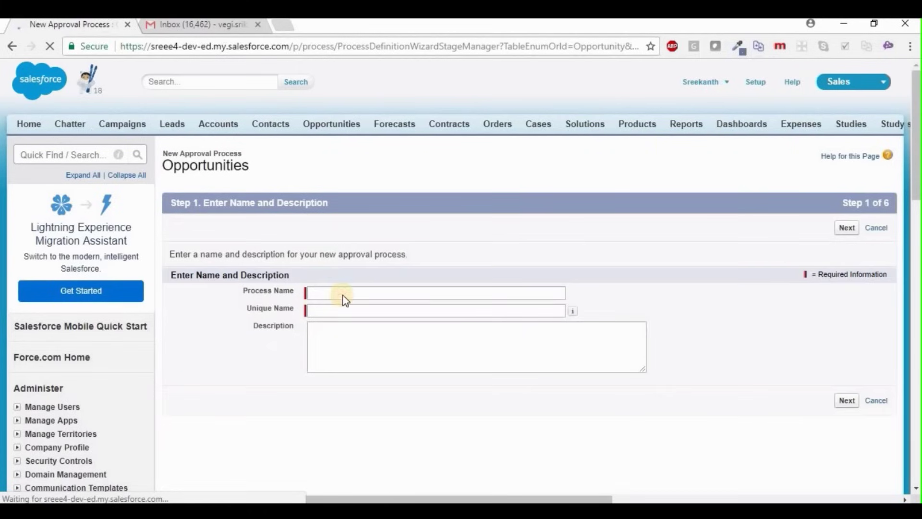
# Name the approval process "Process Builder Demo" and proceed to its entry criteria
pyautogui.click(343, 295)
pyautogui.write('Process Builder Demo')
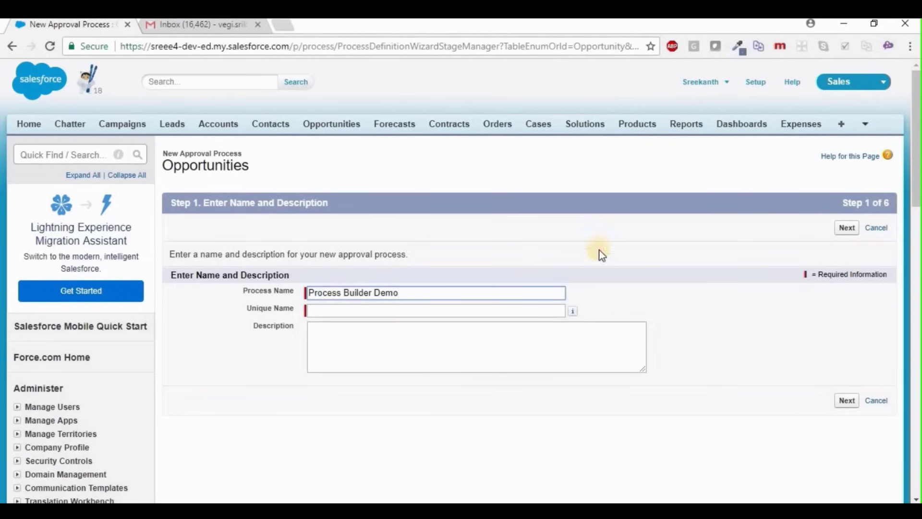
pyautogui.click(885, 235)
pyautogui.click(846, 230)
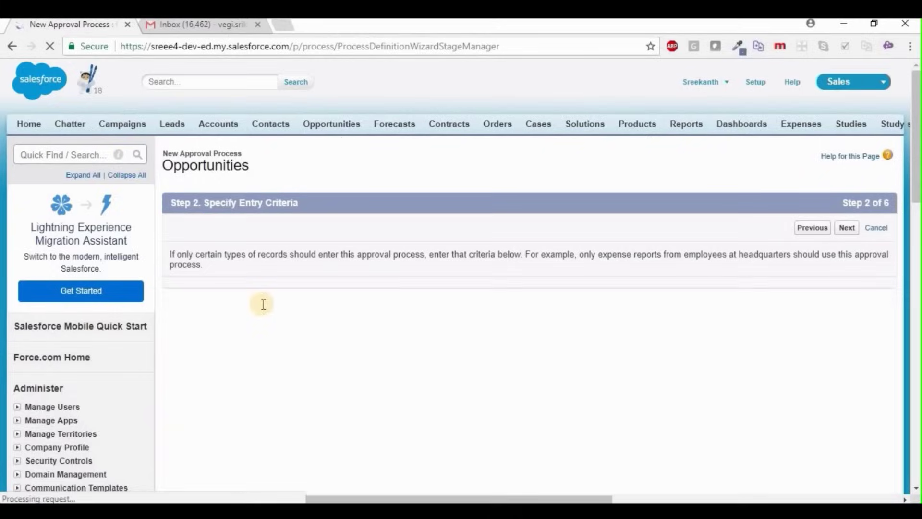
# Set the first entry criterion to Opportunity: Amount greater than 5000000
pyautogui.scroll(-1, 325, 305)
pyautogui.click(335, 290)
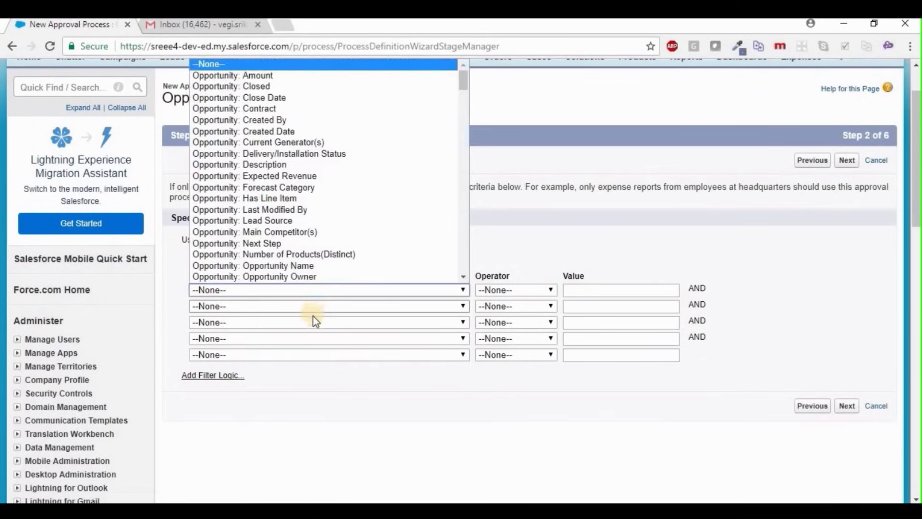
pyautogui.click(394, 76)
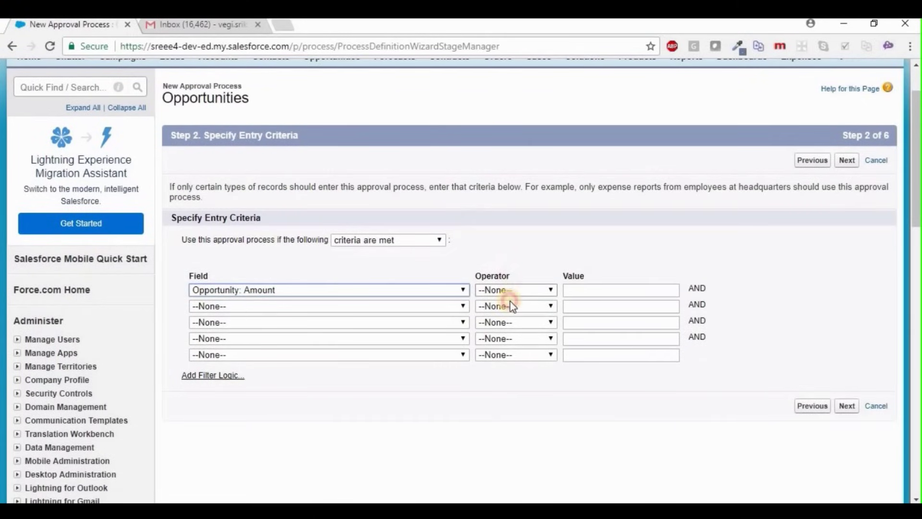
pyautogui.click(510, 292)
pyautogui.click(511, 345)
pyautogui.click(585, 288)
pyautogui.write('5000')
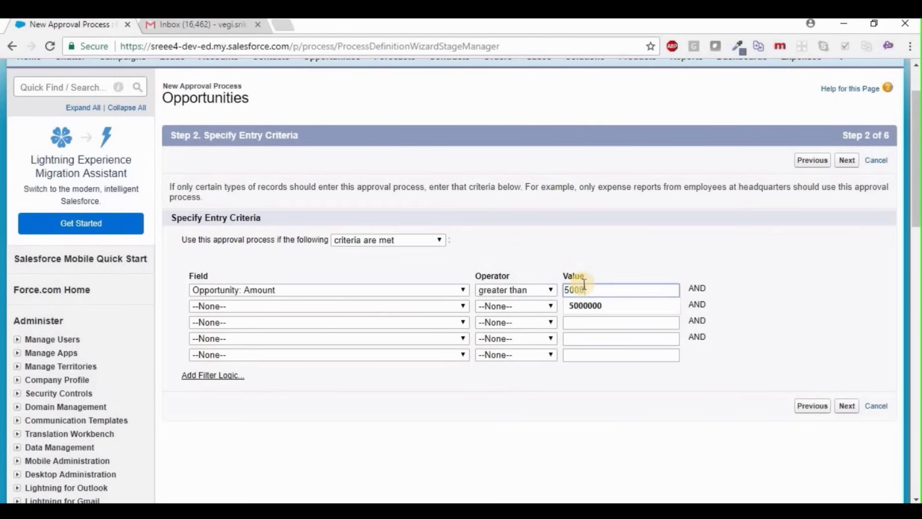
pyautogui.click(585, 306)
# Add a second entry criterion, Opportunity: Stage equals Closed Won, and proceed to the approver settings
pyautogui.click(436, 308)
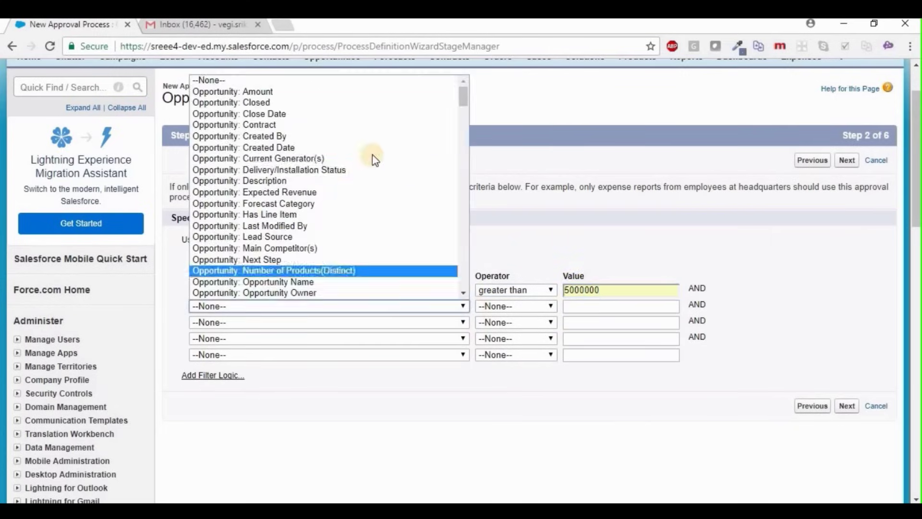
pyautogui.scroll(-4, 319, 198)
pyautogui.scroll(4, 393, 214)
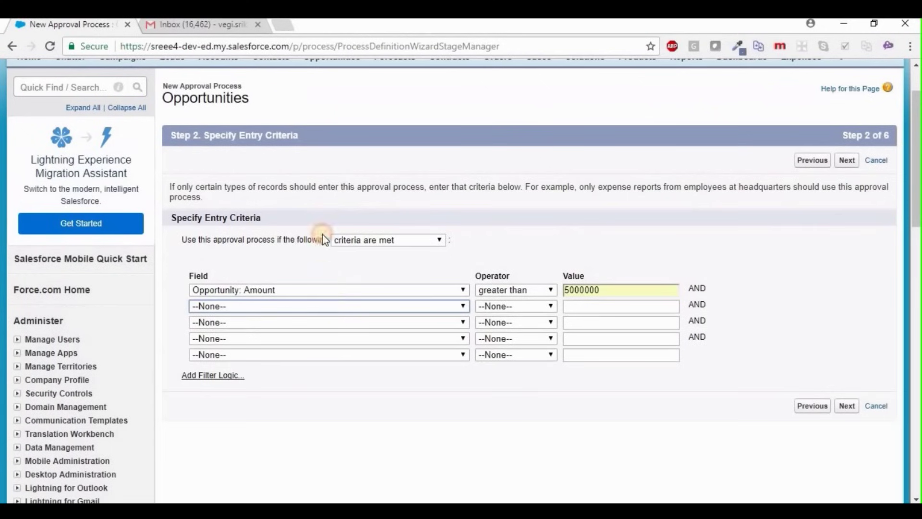
pyautogui.hotkey('alt', 'Down')
pyautogui.scroll(8, 308, 201)
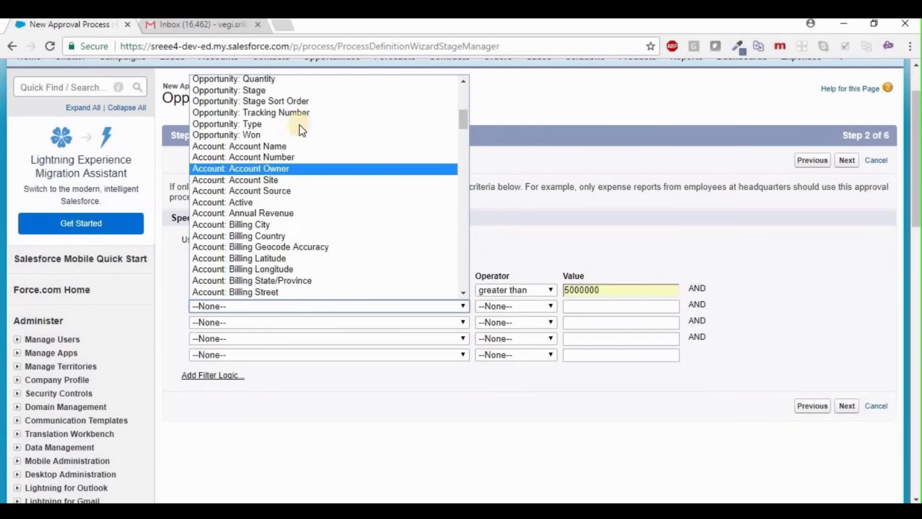
pyautogui.click(298, 91)
pyautogui.click(533, 307)
pyautogui.click(529, 329)
pyautogui.click(691, 306)
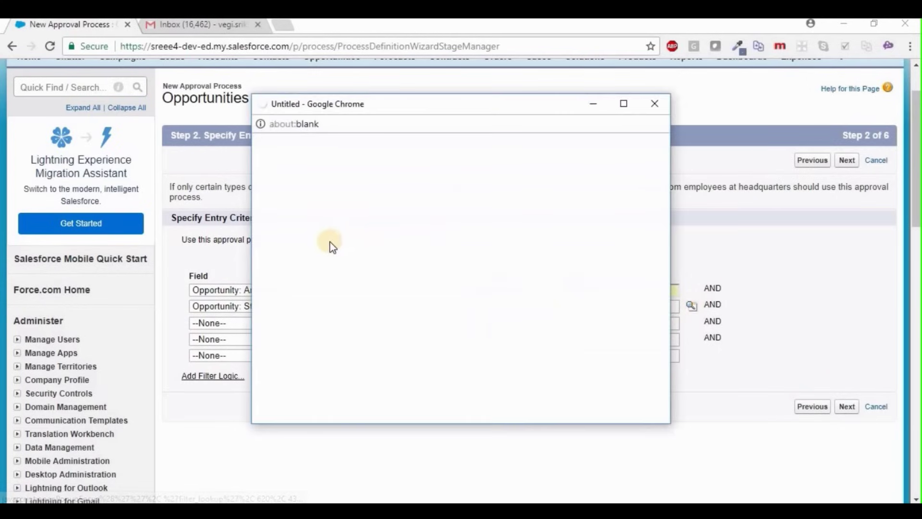
pyautogui.click(296, 344)
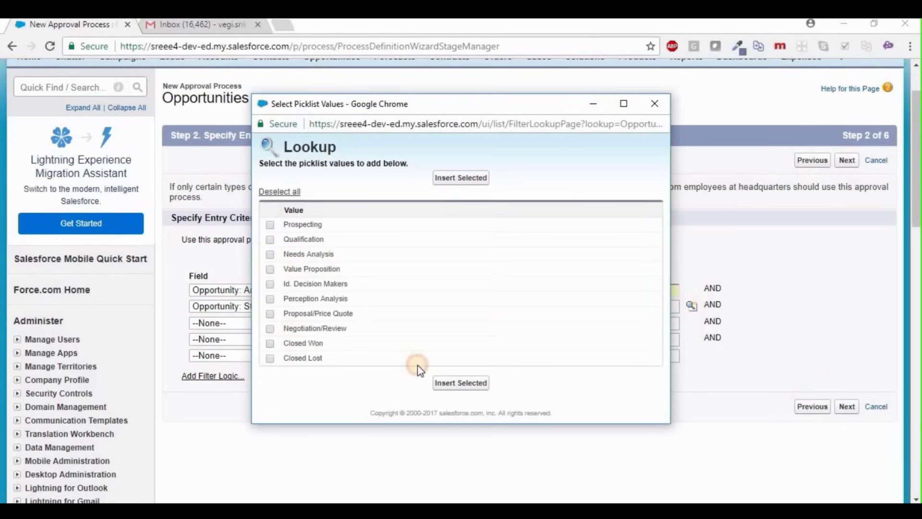
pyautogui.click(460, 382)
pyautogui.click(851, 164)
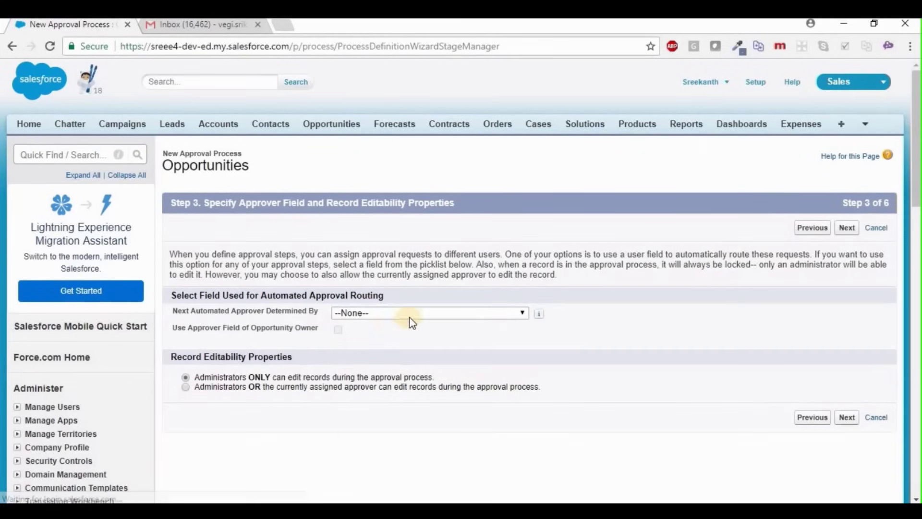
# Set Manager as the next automated approver and proceed to the email template selection
pyautogui.click(408, 315)
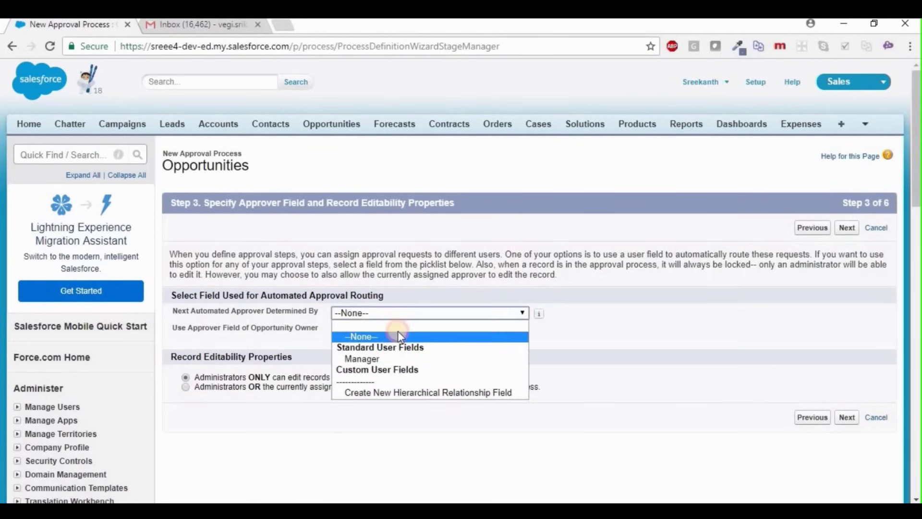
pyautogui.click(387, 358)
pyautogui.click(846, 228)
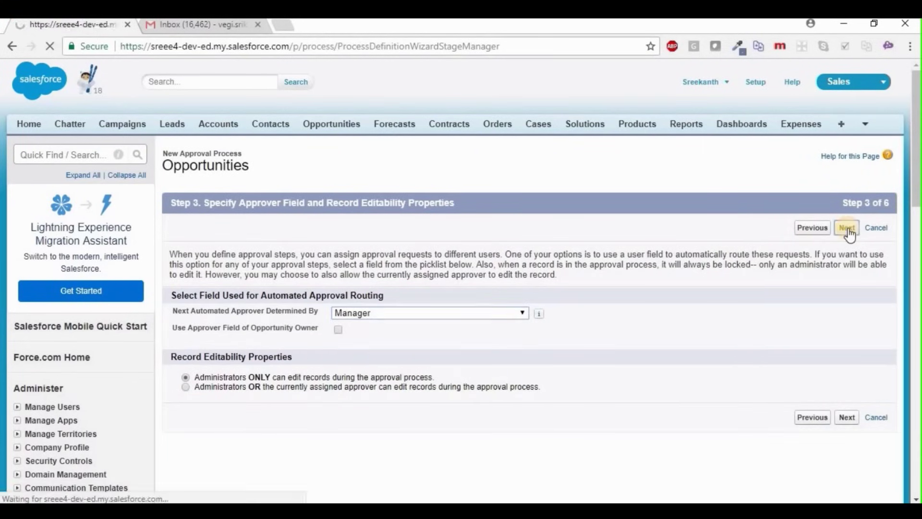
# Look up and assign the "Opportunity Created" email template as the approval assignment template
pyautogui.click(418, 306)
pyautogui.write('opp')
pyautogui.click(397, 318)
pyautogui.click(443, 303)
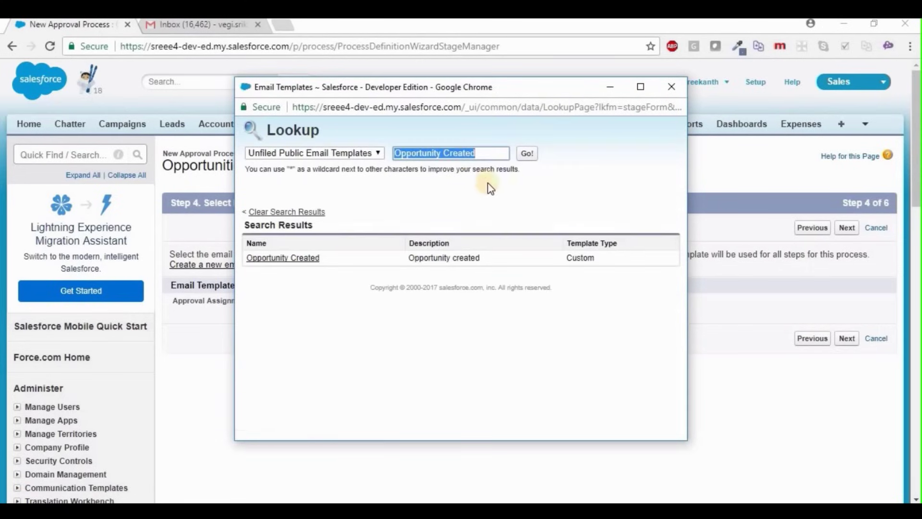
pyautogui.click(267, 262)
# Keep the default approval page fields and Opportunity Owner as initial submitter, and save the approval process
pyautogui.click(846, 228)
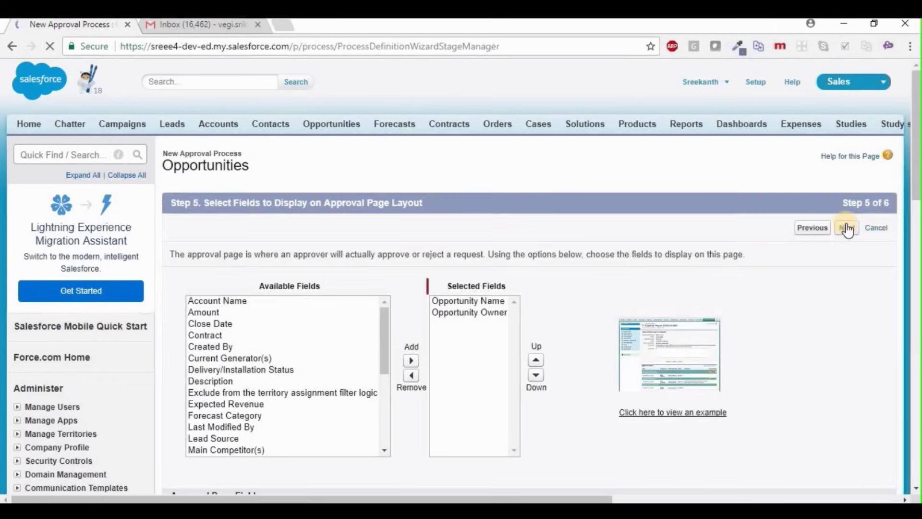
pyautogui.click(848, 229)
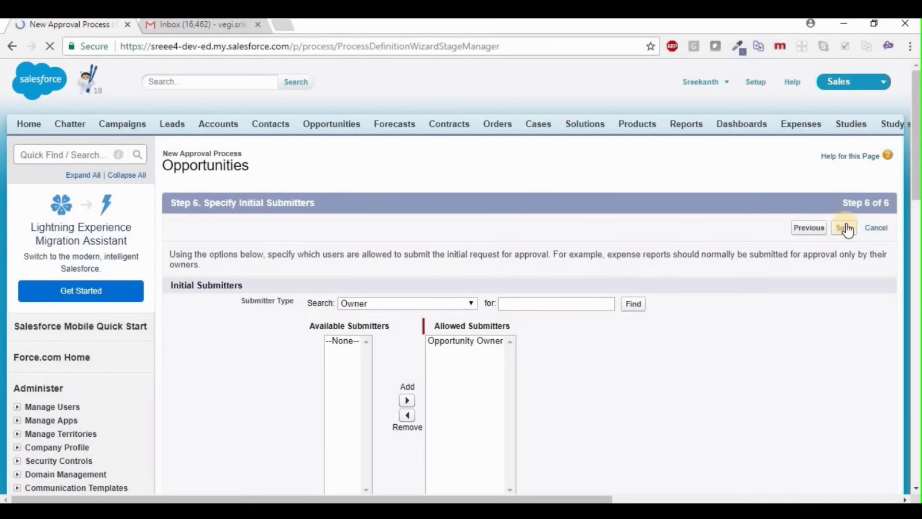
pyautogui.click(847, 230)
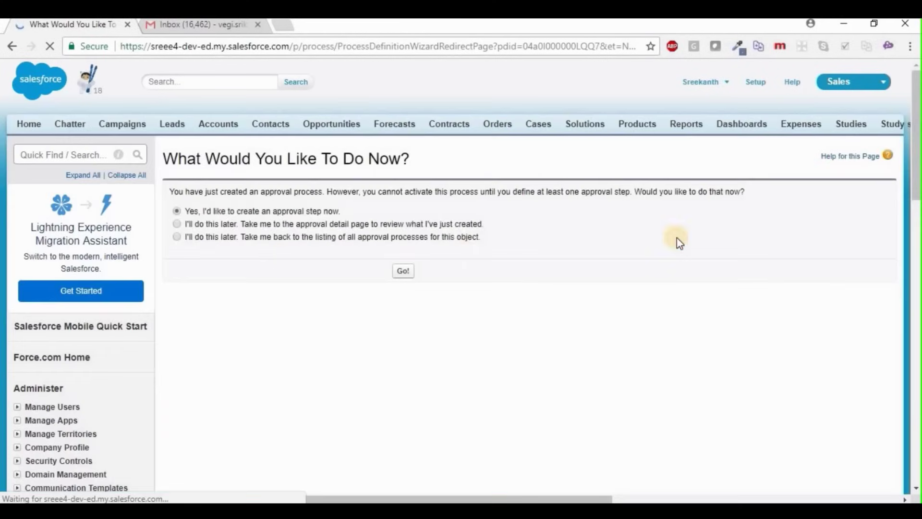
# Create an approval step named "Lock the record" for all records, assigned automatically to the Manager, and save it
pyautogui.click(401, 271)
pyautogui.scroll(-1, 268, 253)
pyautogui.click(344, 241)
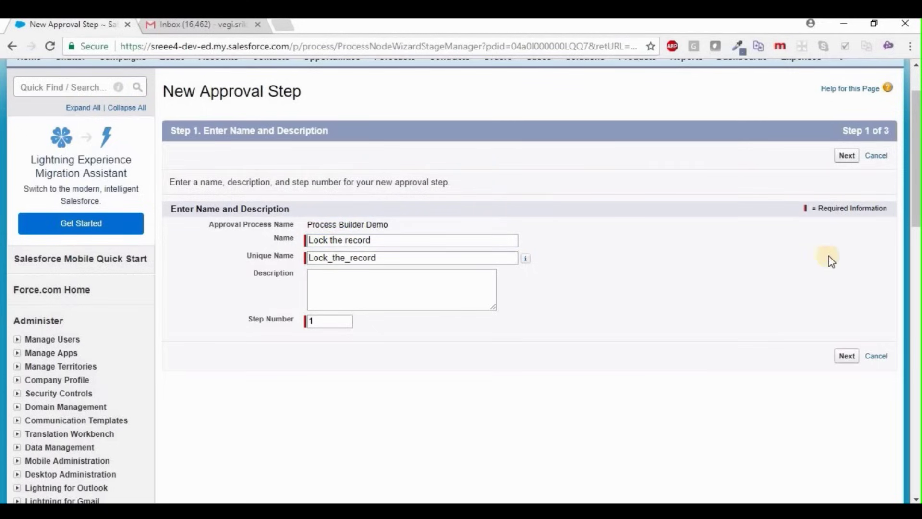
pyautogui.click(853, 159)
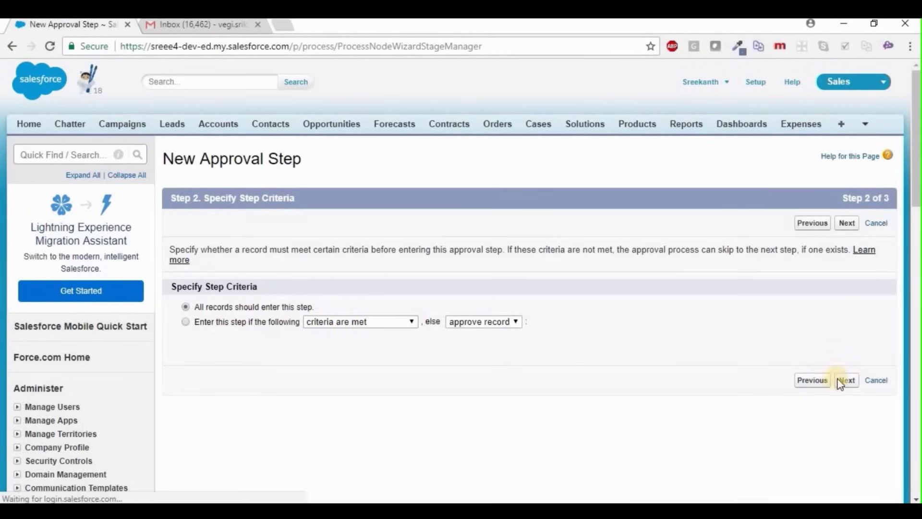
pyautogui.click(843, 380)
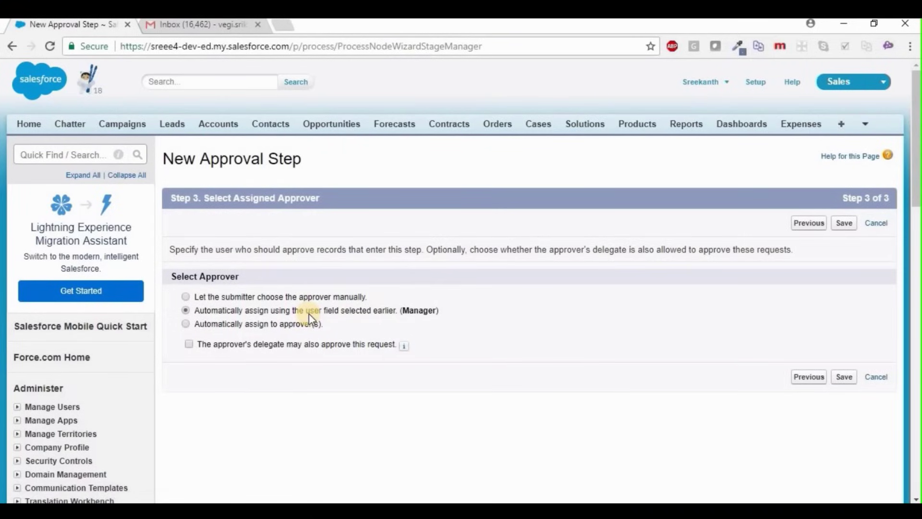
pyautogui.click(845, 378)
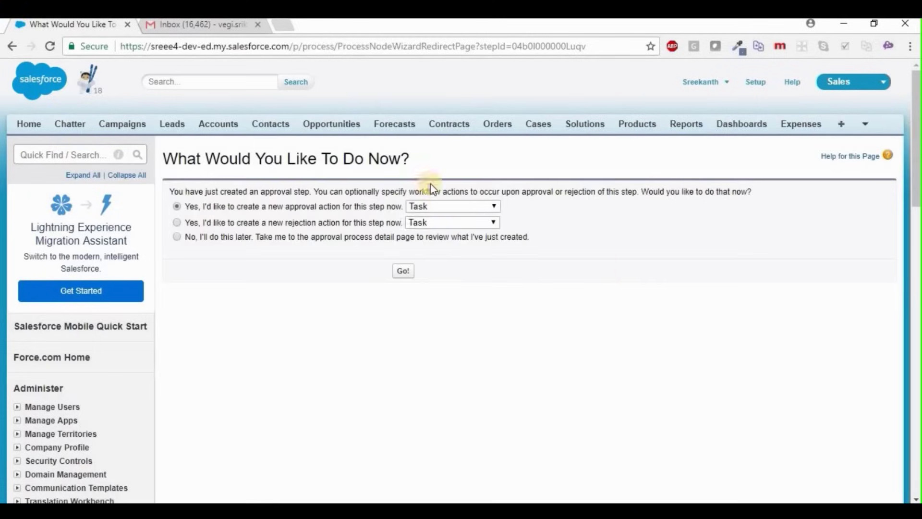
# Create a new Task approval action for the step and assign the task to the signed-in user
pyautogui.click(443, 208)
pyautogui.click(442, 218)
pyautogui.click(403, 272)
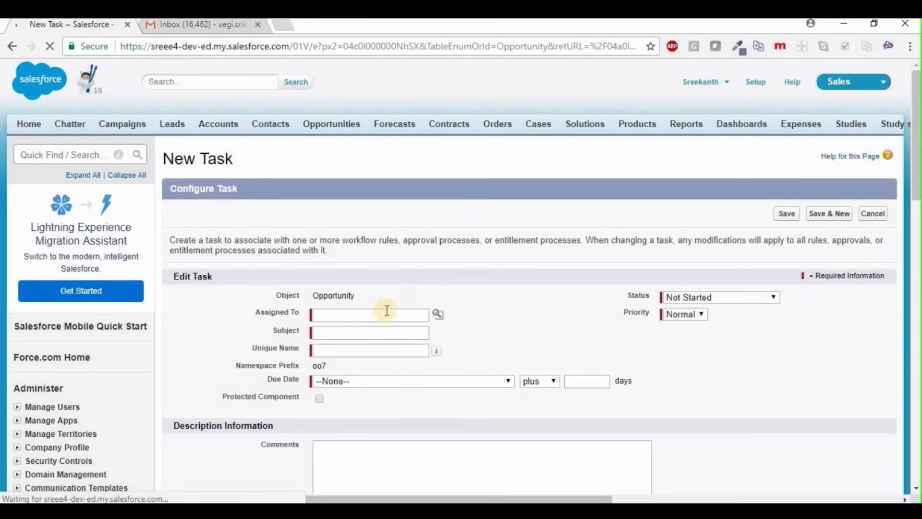
pyautogui.click(438, 314)
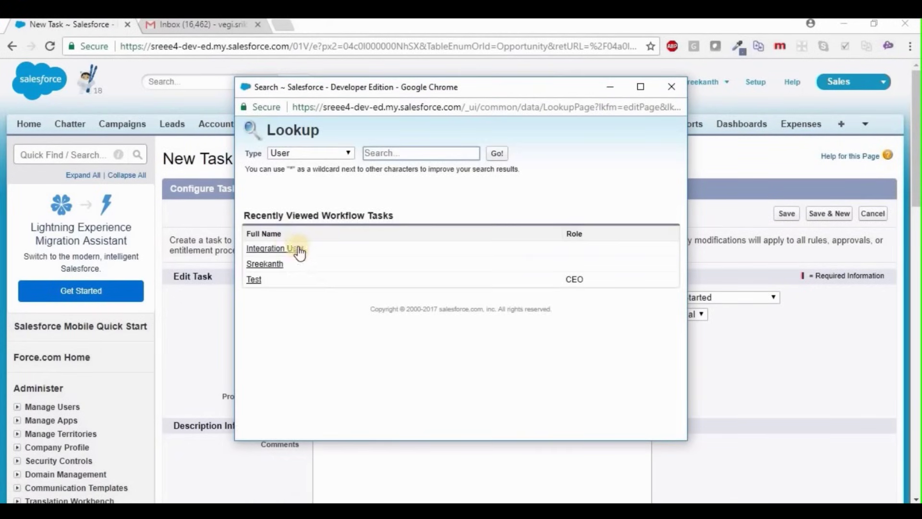
pyautogui.click(265, 264)
# Enter "Big Opportunity Created" as the task's subject and let its unique name fill in
pyautogui.click(365, 331)
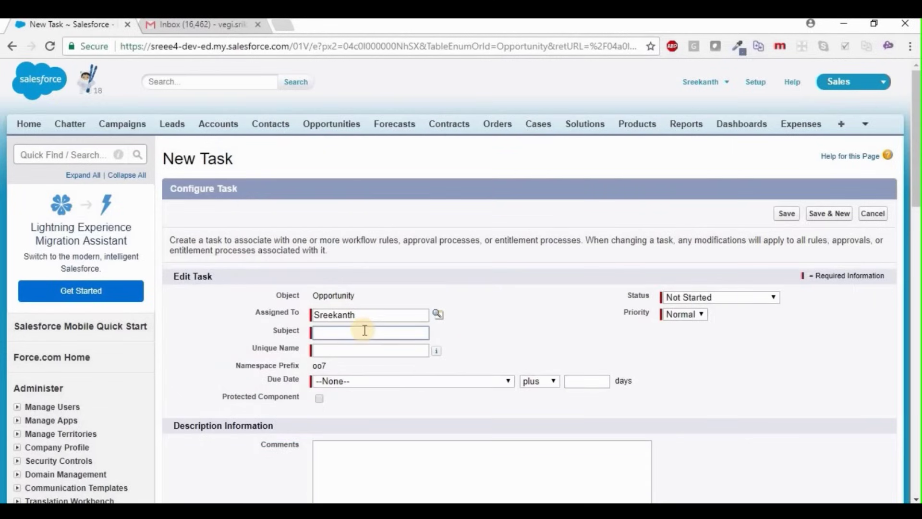
pyautogui.write('Big')
pyautogui.press('Down')
pyautogui.press('Return')
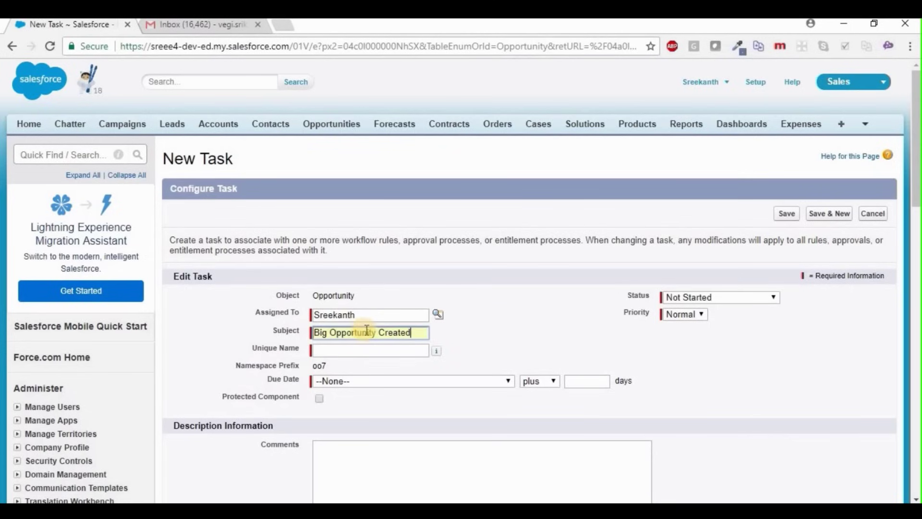
pyautogui.click(466, 363)
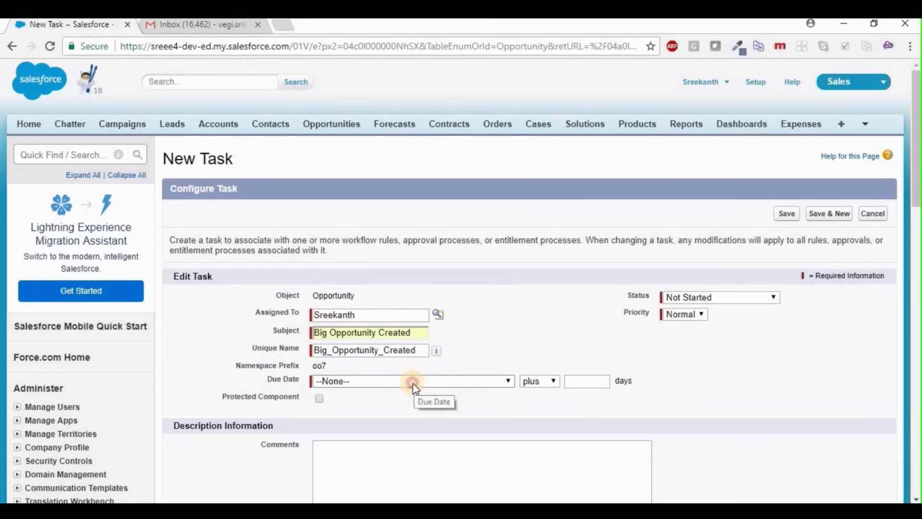
# Set the task's due date to Opportunity: Created Date plus 30 days
pyautogui.click(413, 383)
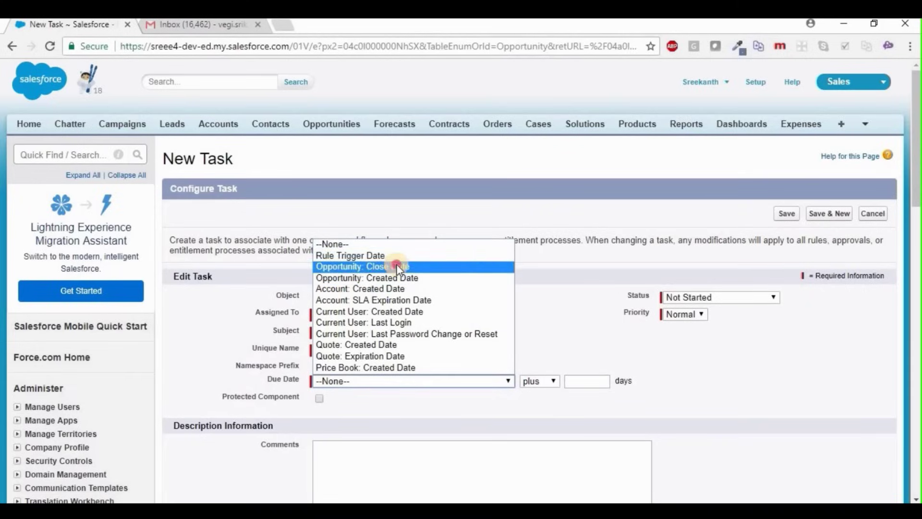
pyautogui.click(398, 267)
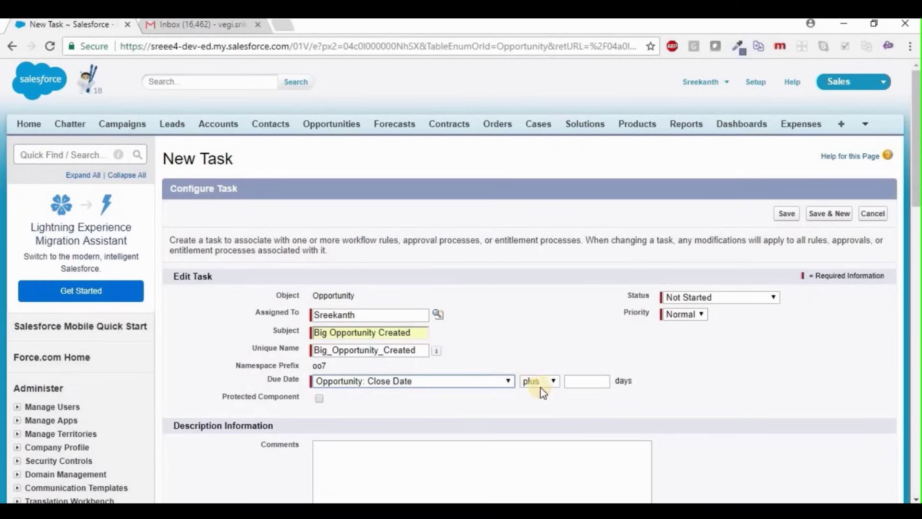
pyautogui.click(449, 380)
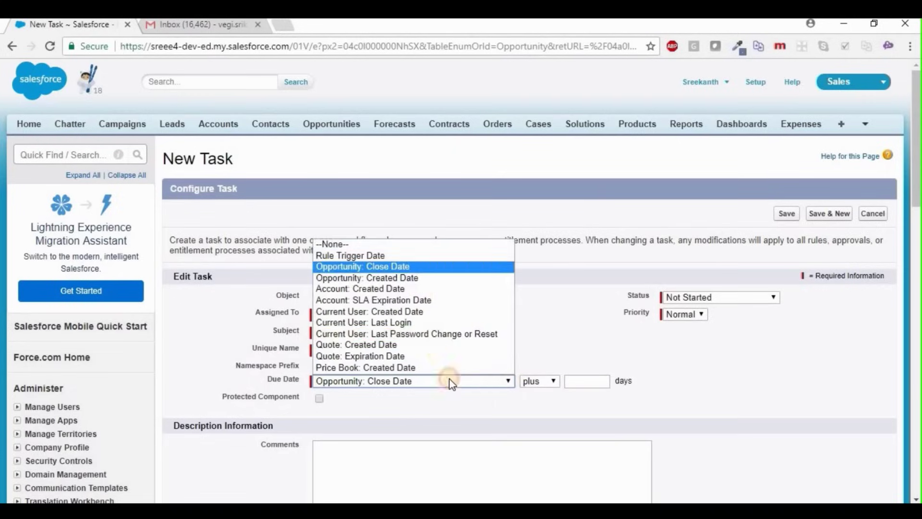
pyautogui.click(425, 277)
pyautogui.click(593, 381)
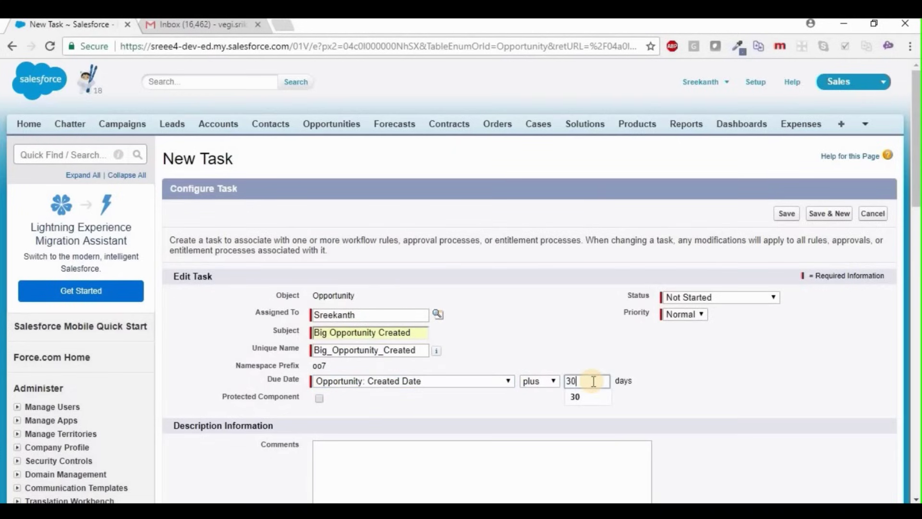
# Set the task's status to In Progress and submit the task for saving
pyautogui.click(695, 302)
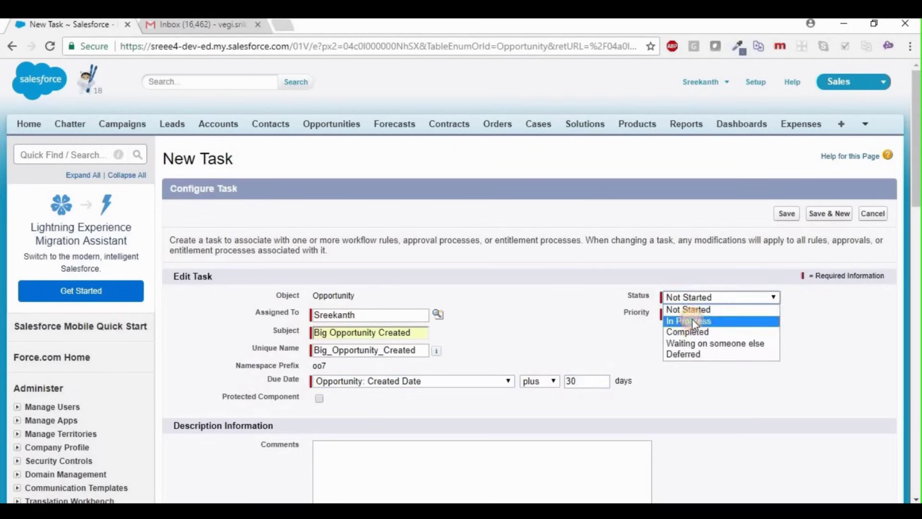
pyautogui.click(692, 319)
pyautogui.scroll(-5, 545, 339)
pyautogui.scroll(5, 508, 300)
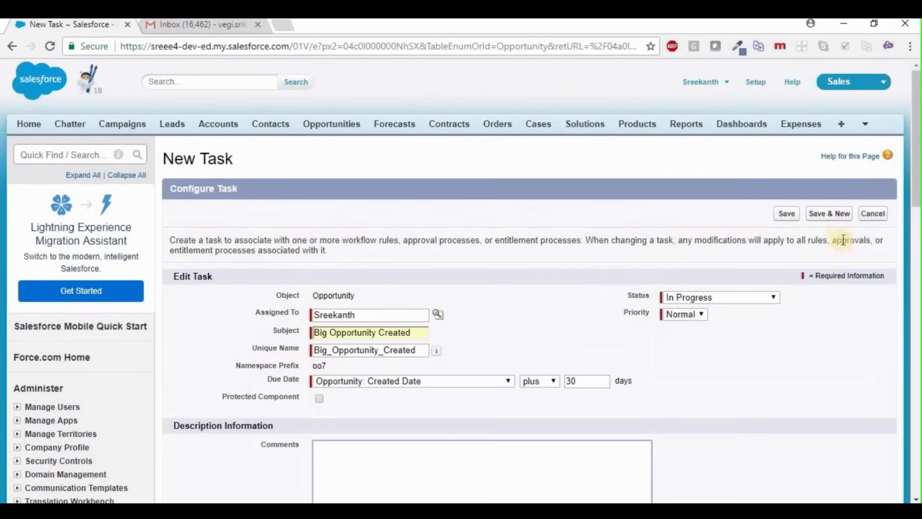
pyautogui.click(796, 215)
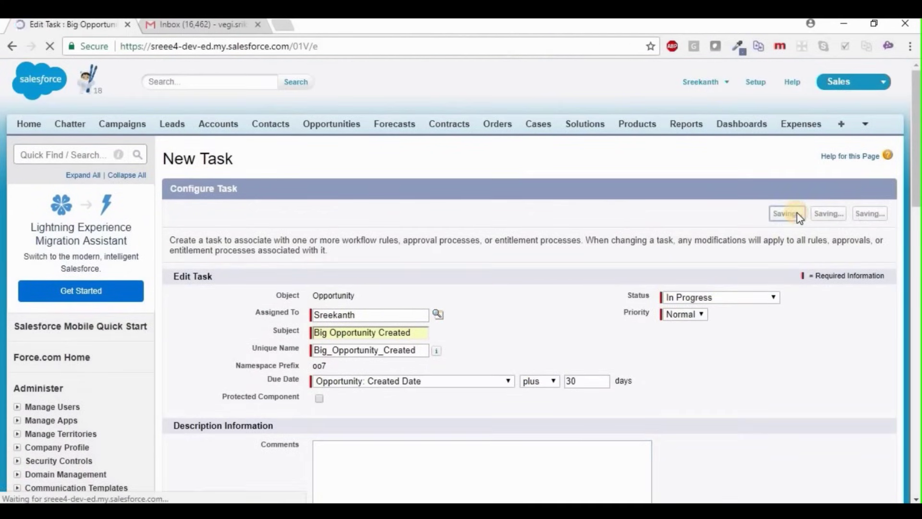
# Append 1 to the task's unique name Big_Opportunity_Created and save the task
pyautogui.click(420, 374)
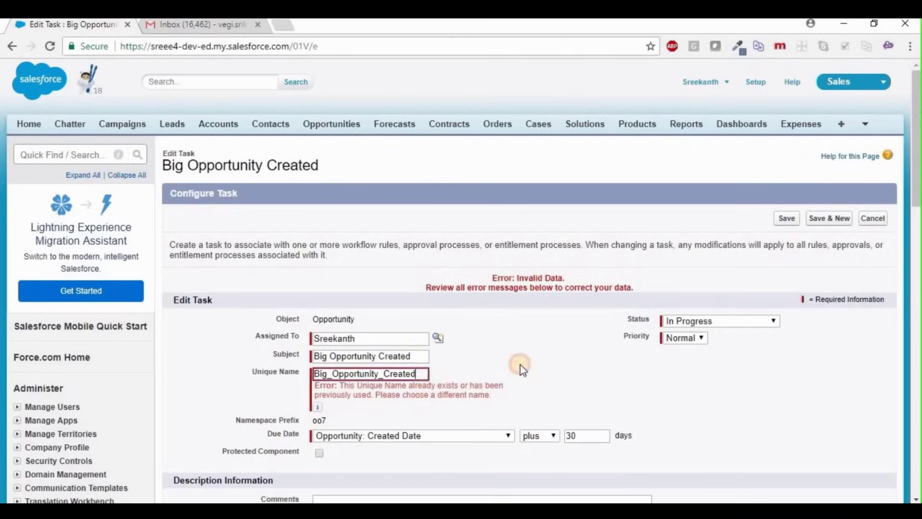
pyautogui.write('1')
pyautogui.click(792, 218)
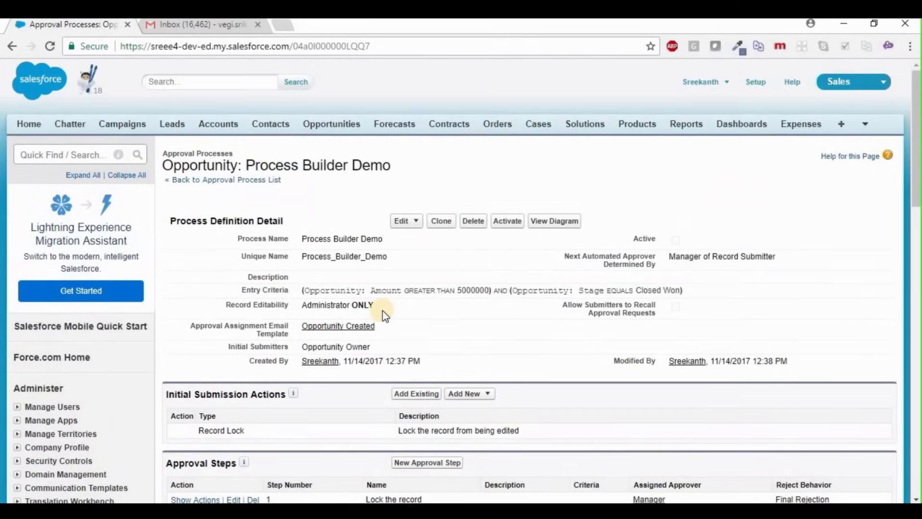
# Activate the Process Builder Demo approval process and accept the activation confirmation
pyautogui.scroll(-7, 385, 315)
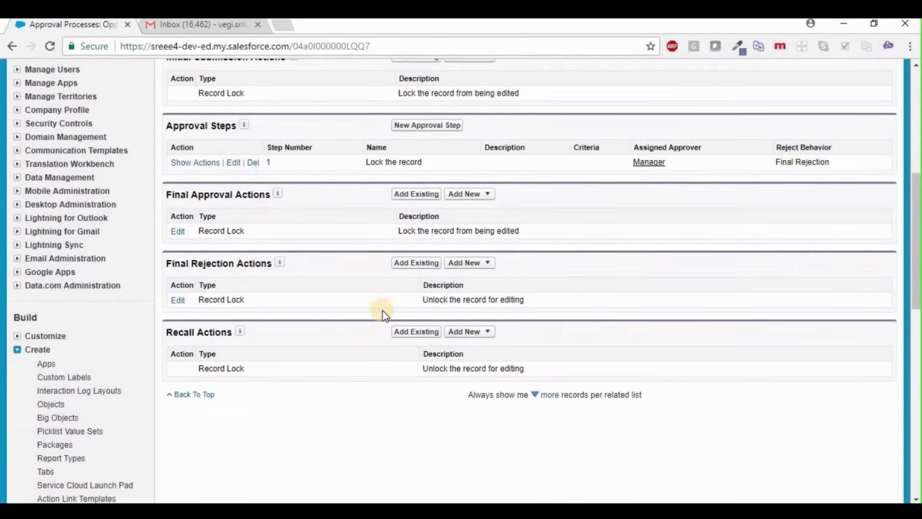
pyautogui.scroll(7, 384, 314)
pyautogui.click(508, 221)
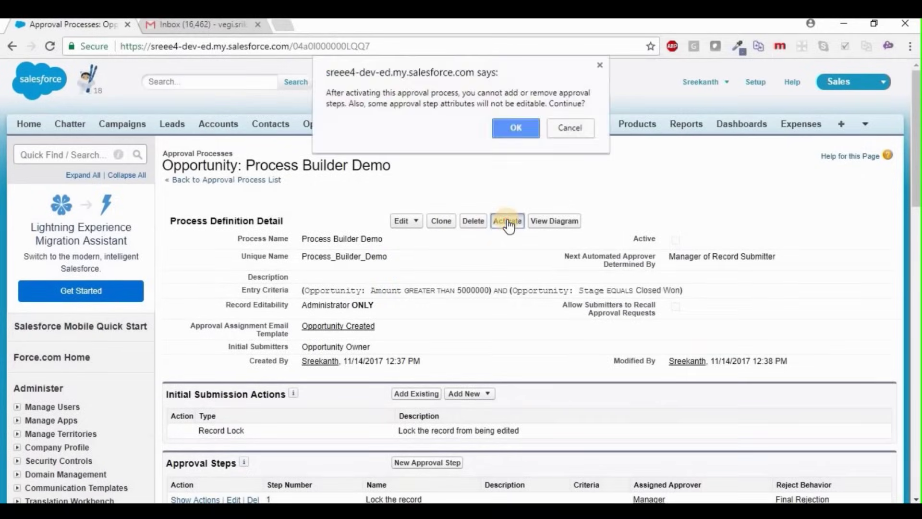
pyautogui.click(526, 129)
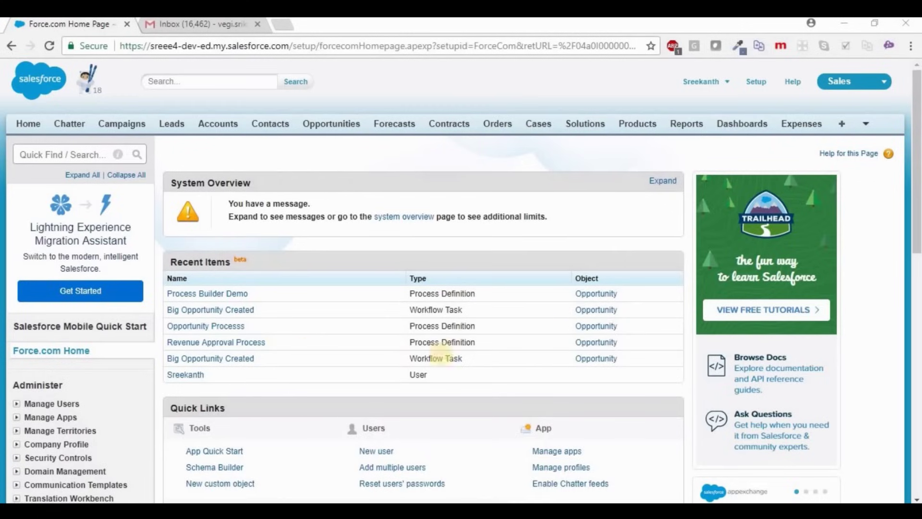
# Find Process Builder in Setup and open Version 1 of the Process Builder Demo process
pyautogui.click(85, 153)
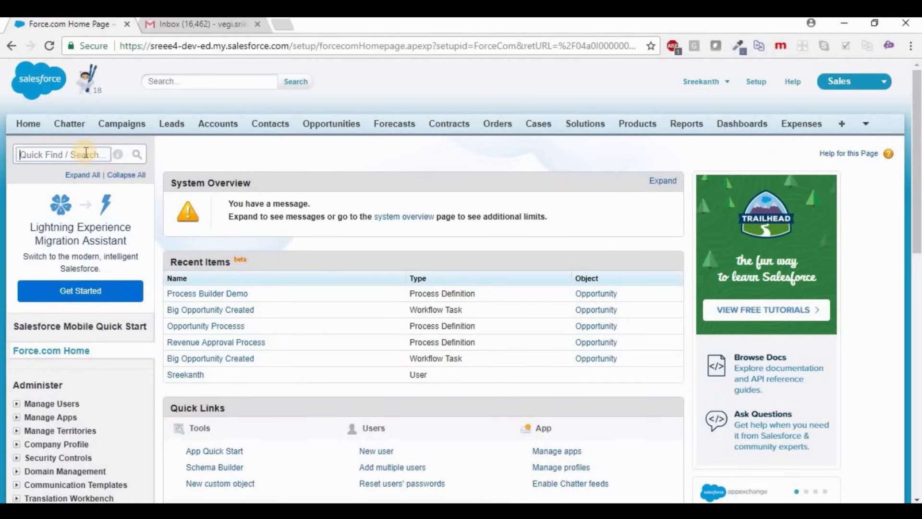
pyautogui.write('Process builder')
pyautogui.click(91, 256)
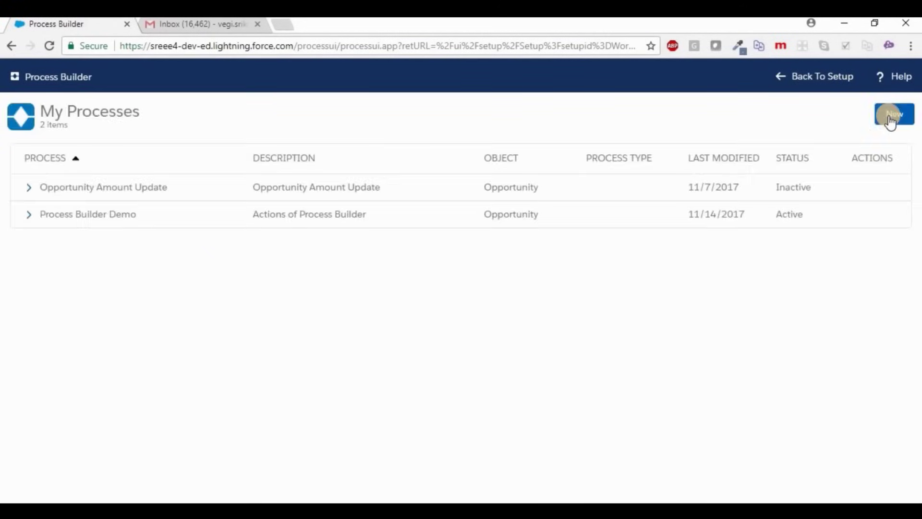
pyautogui.click(30, 214)
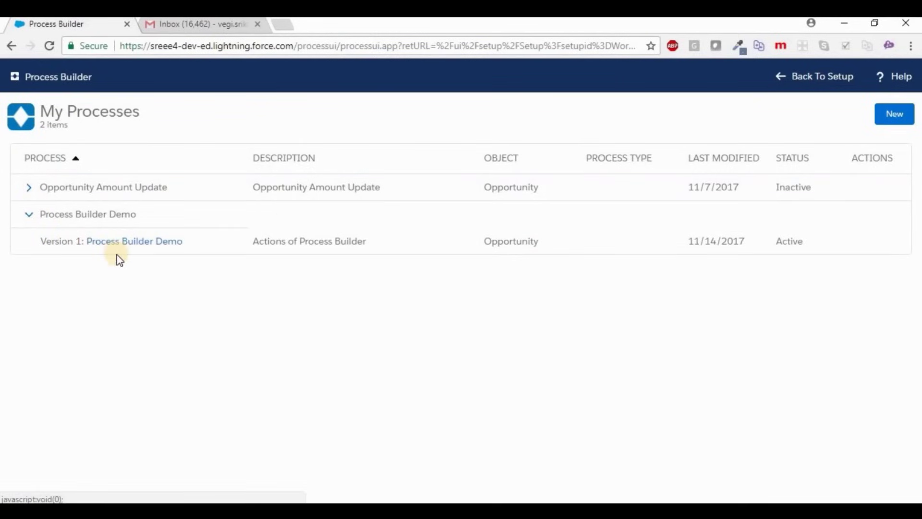
pyautogui.click(126, 243)
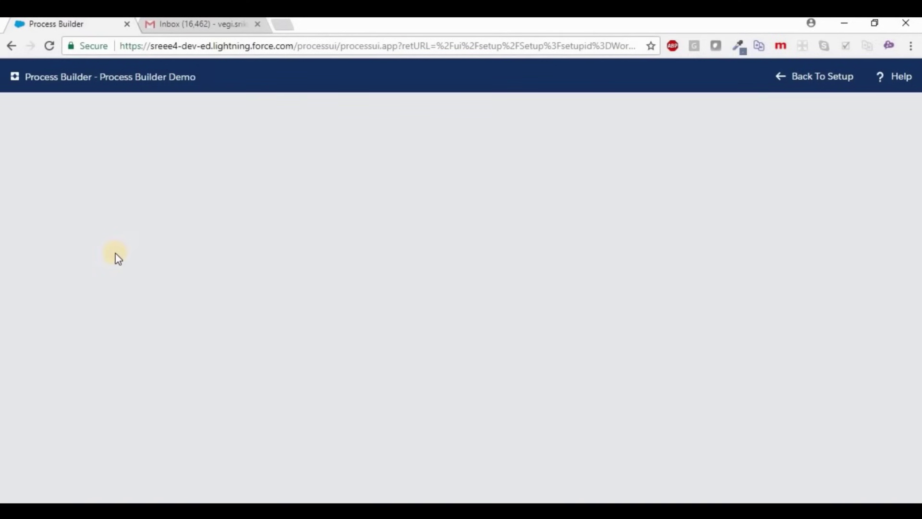
# Clone the Process Builder Demo process as a version of the current process
pyautogui.click(174, 332)
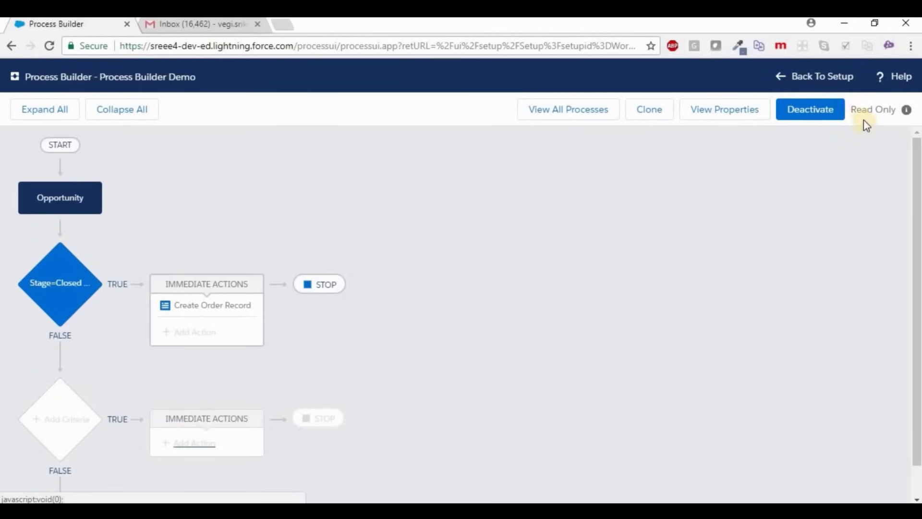
pyautogui.click(655, 121)
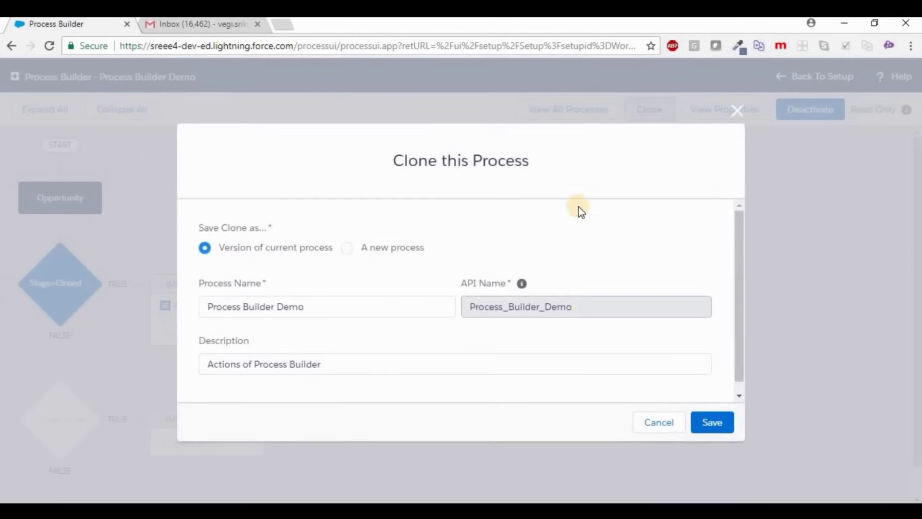
pyautogui.click(725, 427)
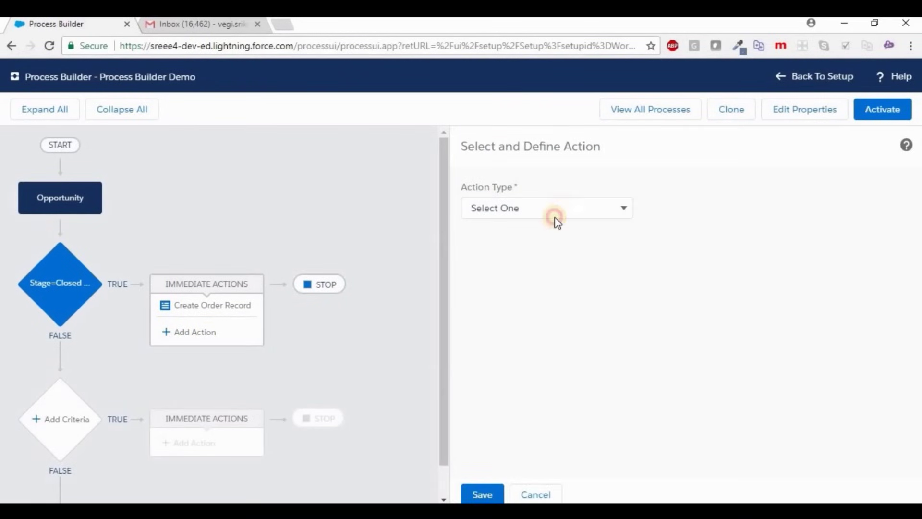
# Define a Submit for Approval immediate action named "Submit for Approval to Manager" under the Closed Won criteria
pyautogui.click(552, 211)
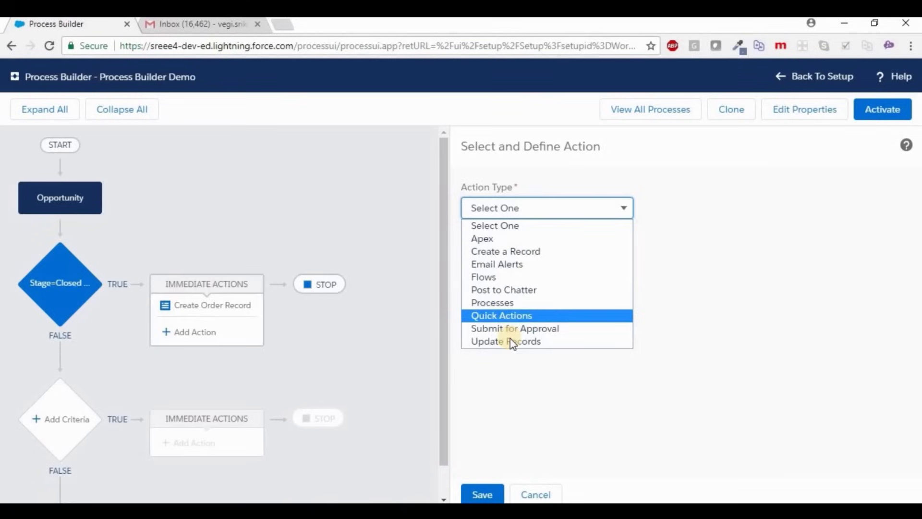
pyautogui.click(514, 328)
pyautogui.click(527, 255)
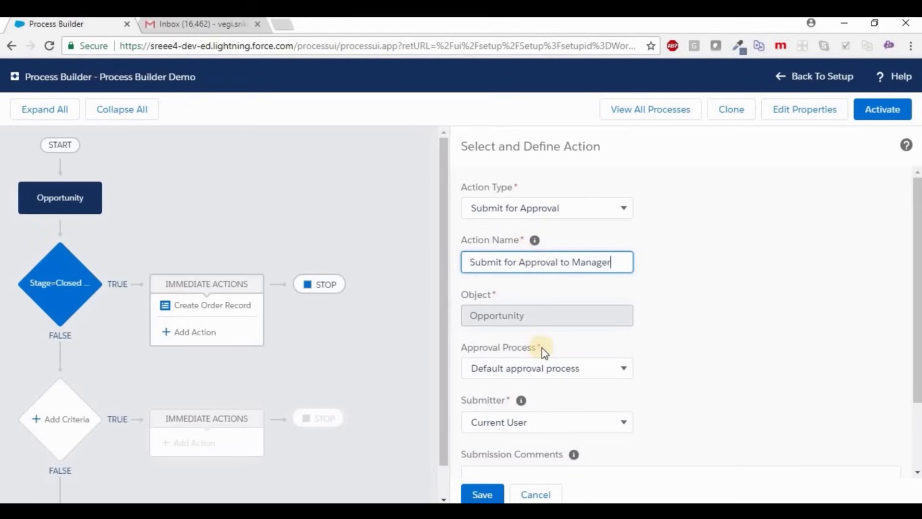
# Assign the specific approval process Process Builder Demo to the action and save it
pyautogui.click(536, 367)
pyautogui.click(553, 399)
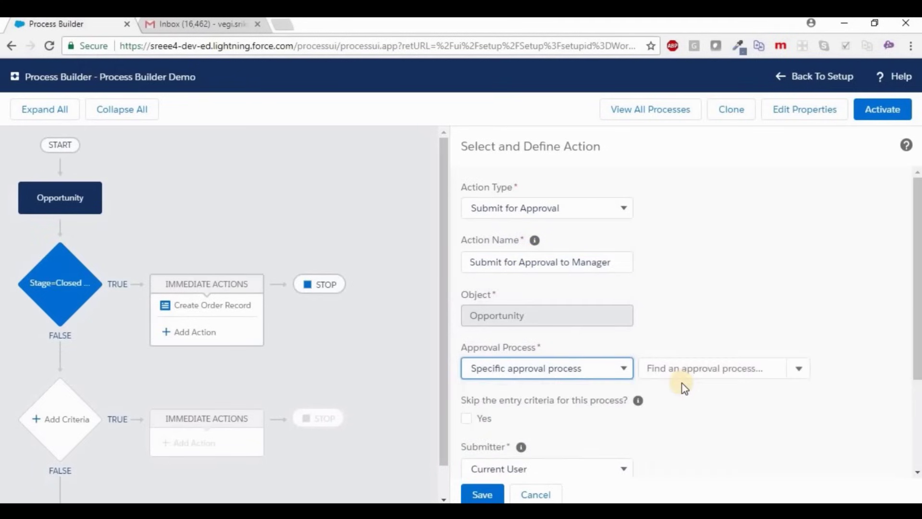
pyautogui.click(703, 373)
pyautogui.write('s')
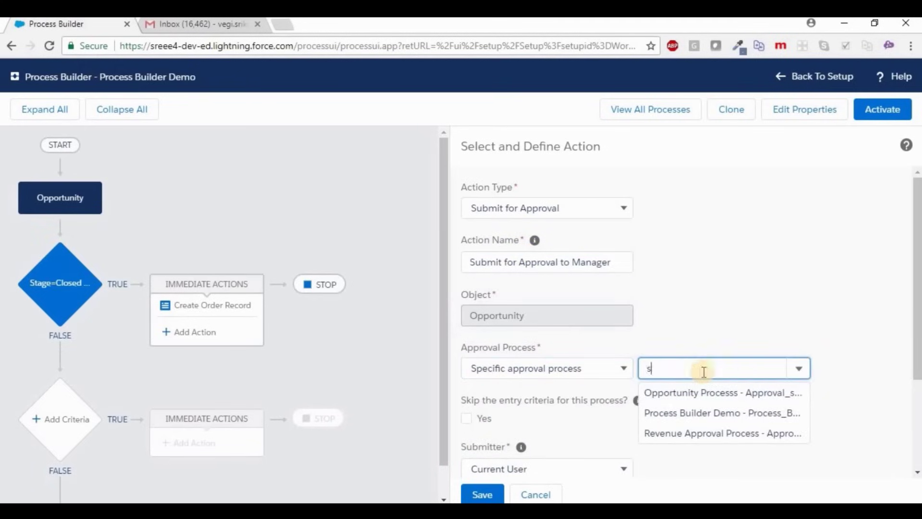
pyautogui.press('BackSpace')
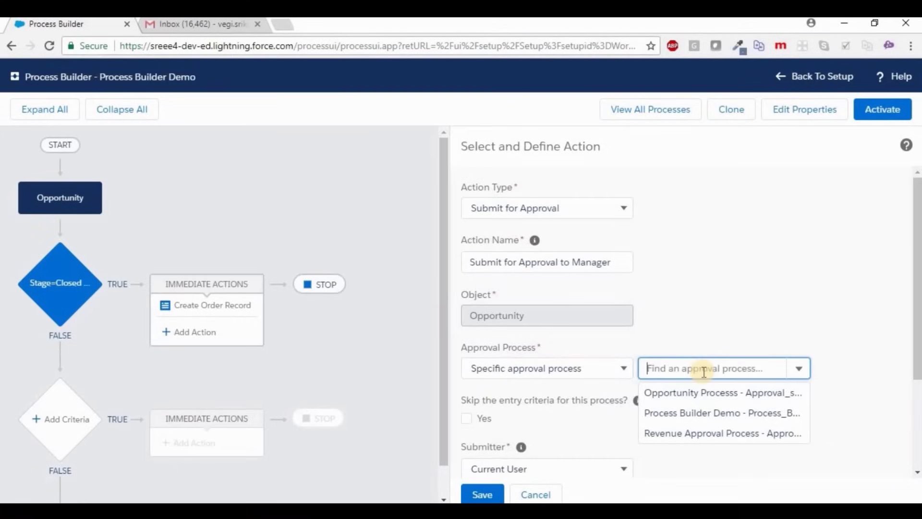
pyautogui.click(681, 412)
pyautogui.scroll(-3, 546, 422)
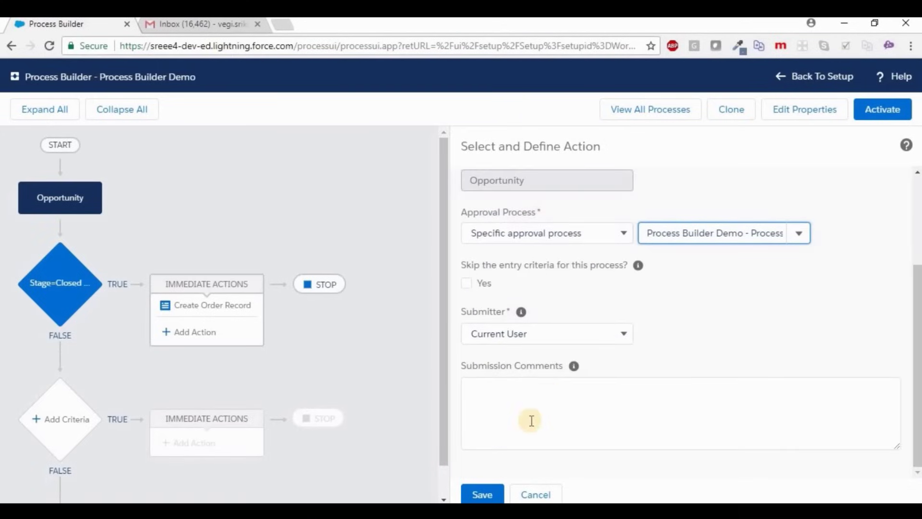
pyautogui.click(486, 495)
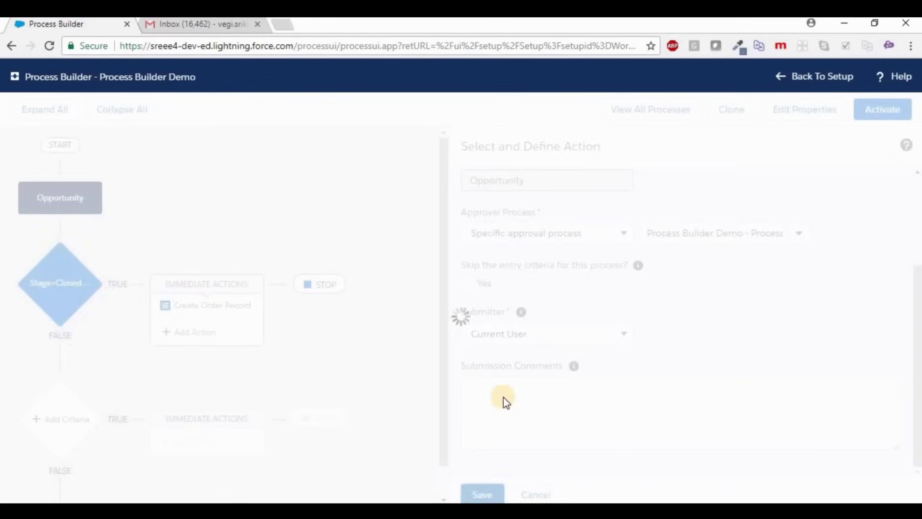
# Activate the cloned version of the Process Builder Demo process and confirm the activation
pyautogui.click(243, 328)
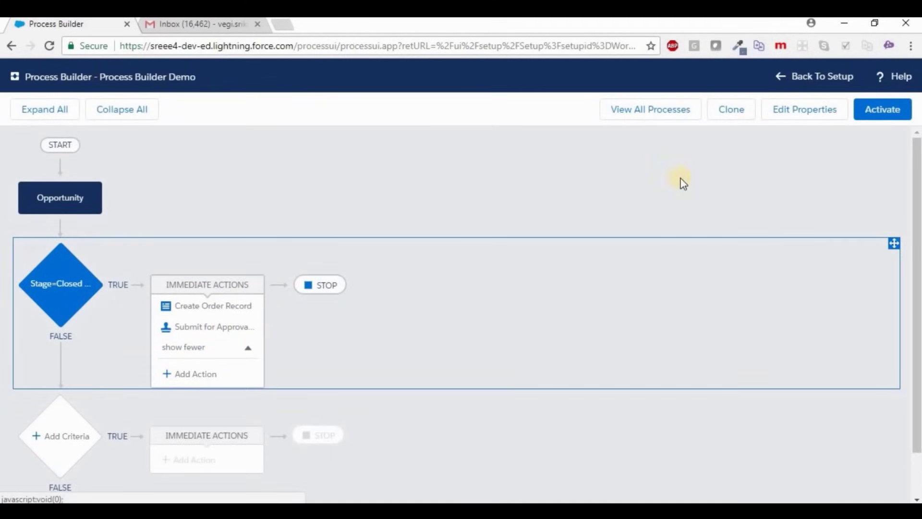
pyautogui.click(866, 113)
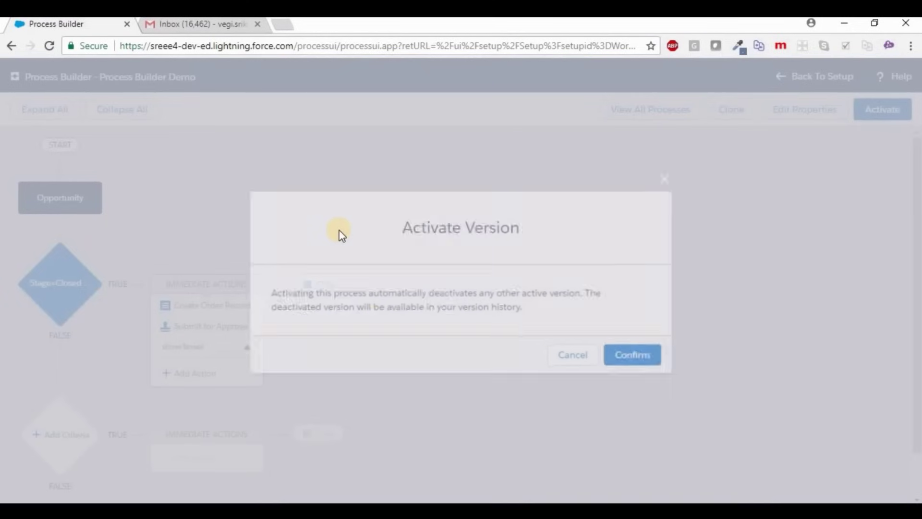
pyautogui.click(646, 358)
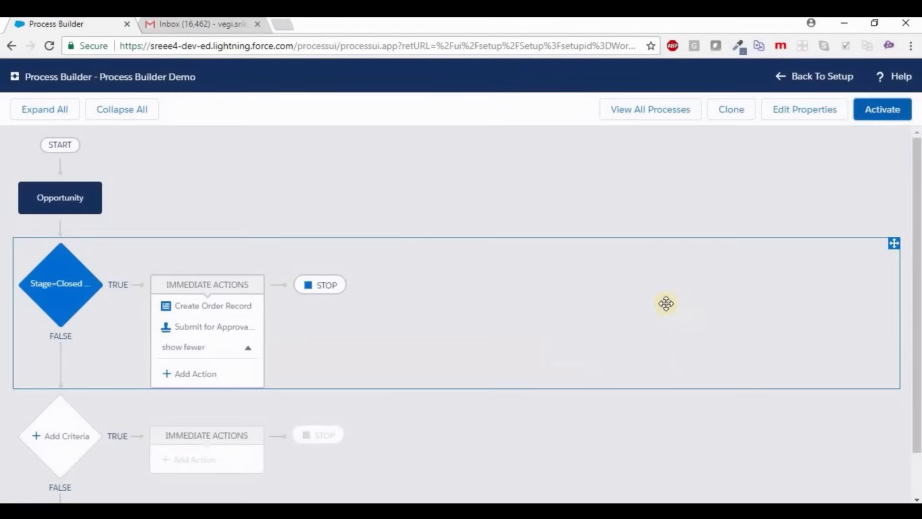
# Return to Setup and open the "American Banking Corp.- 100 Laptops" opportunity's details from the recent opportunities
pyautogui.click(813, 76)
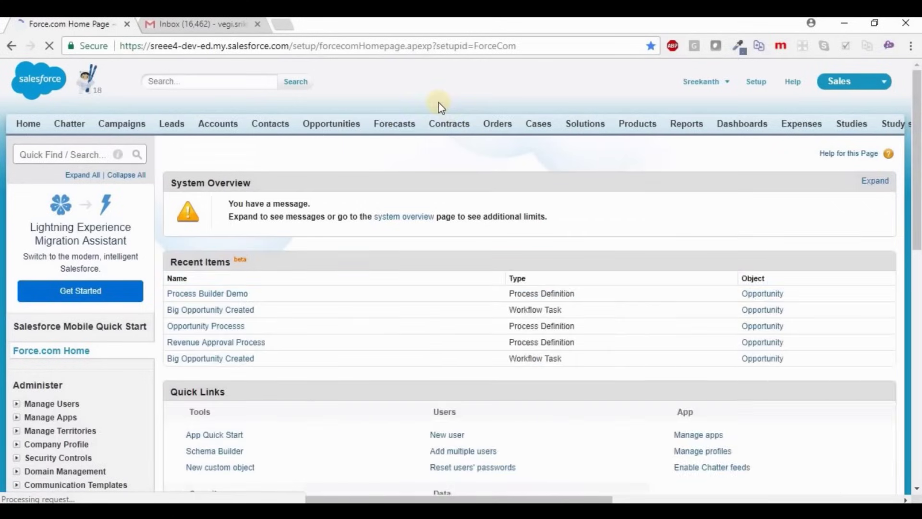
pyautogui.click(350, 127)
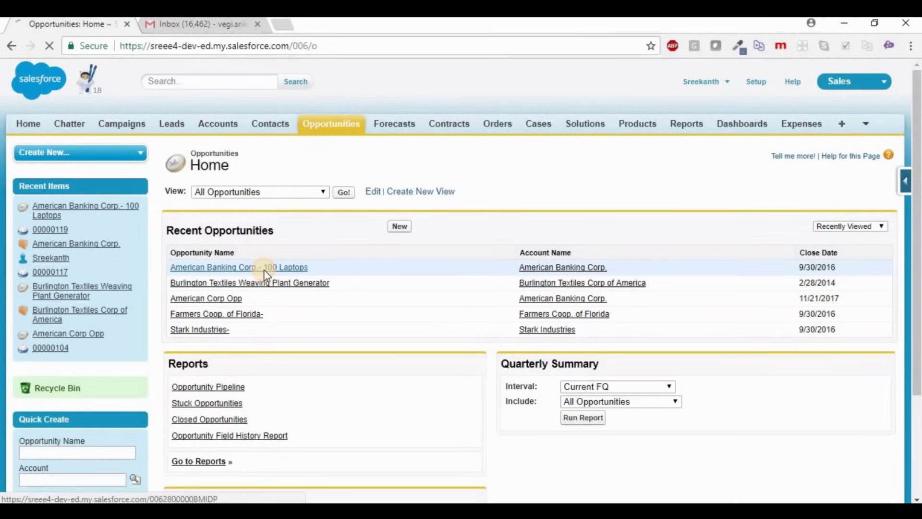
pyautogui.click(264, 270)
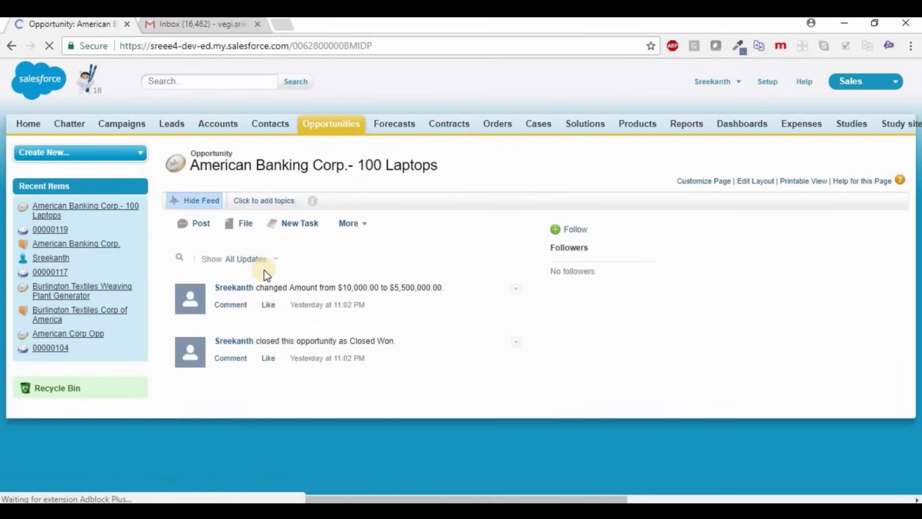
pyautogui.scroll(-4, 288, 274)
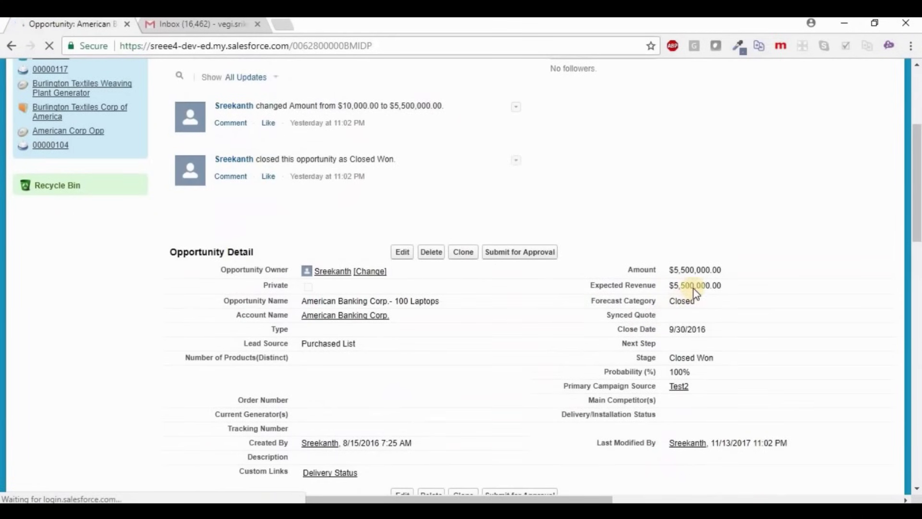
# Set the opportunity's amount to $6,500,000.00 and save the record
pyautogui.doubleClick(681, 284)
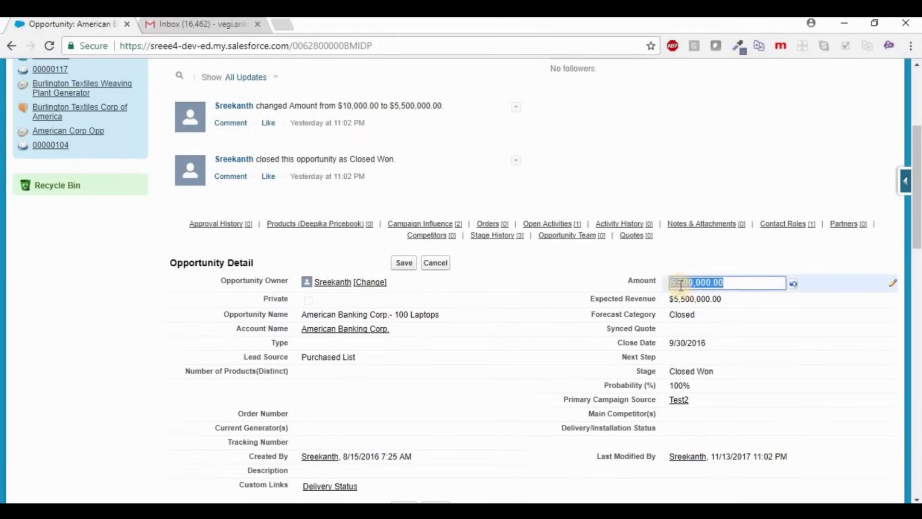
pyautogui.click(678, 283)
pyautogui.write('6')
pyautogui.click(412, 263)
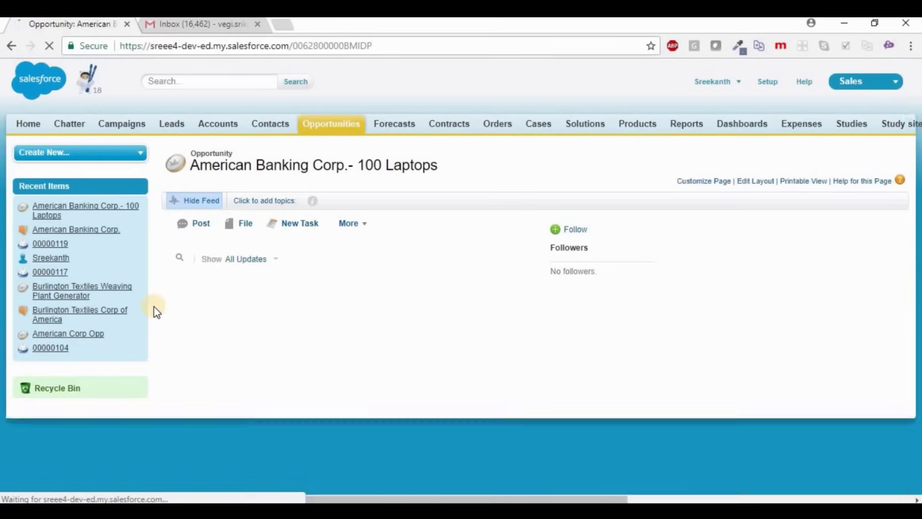
# Approve the opportunity's pending approval request with the comment "Approved"
pyautogui.scroll(-15, 206, 325)
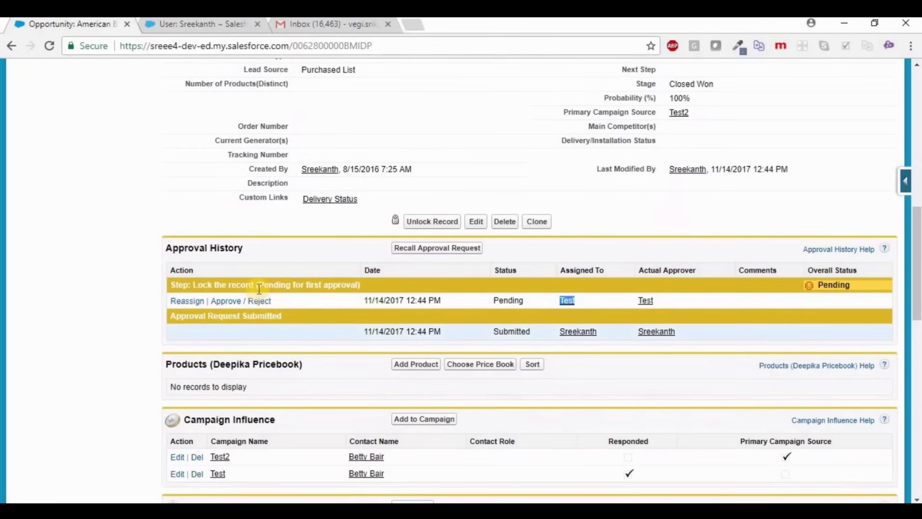
pyautogui.click(255, 303)
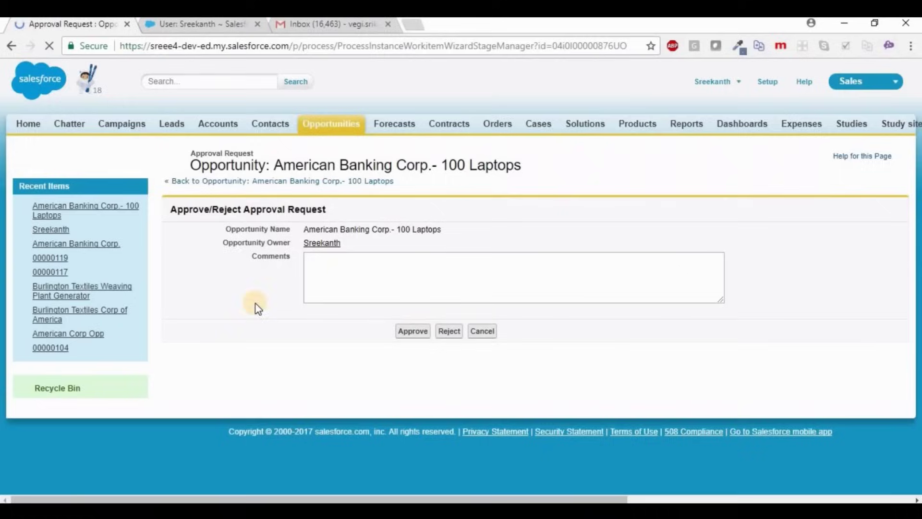
pyautogui.click(376, 288)
pyautogui.write('A')
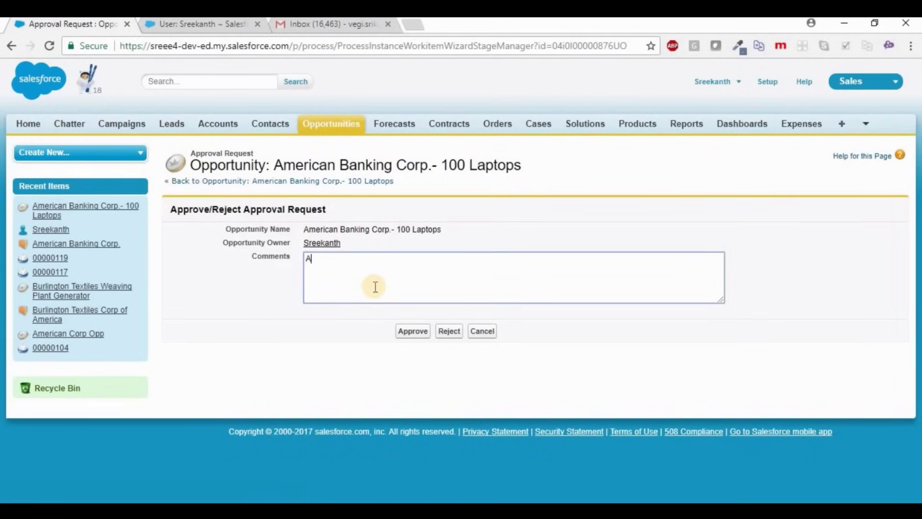
pyautogui.write('pproved')
pyautogui.click(413, 330)
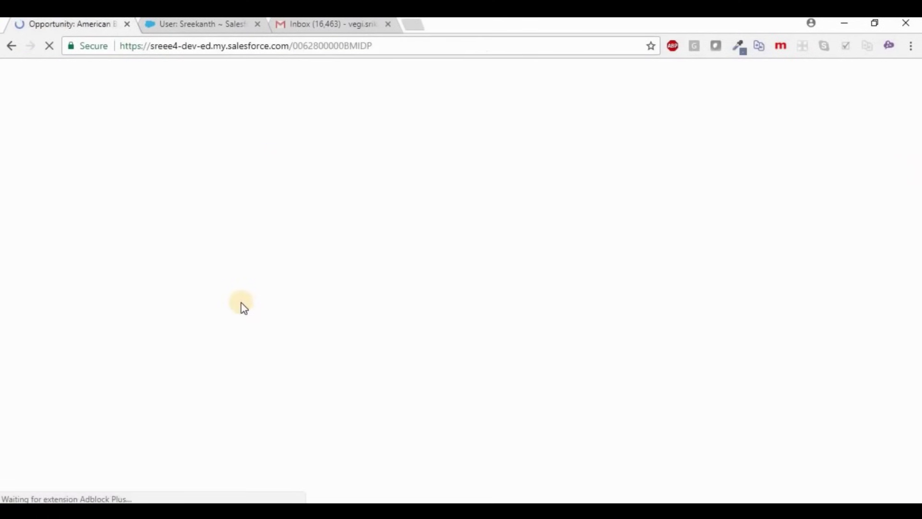
# Check the opportunity's approval history, and unlock the locked record with confirmation
pyautogui.scroll(-5, 276, 318)
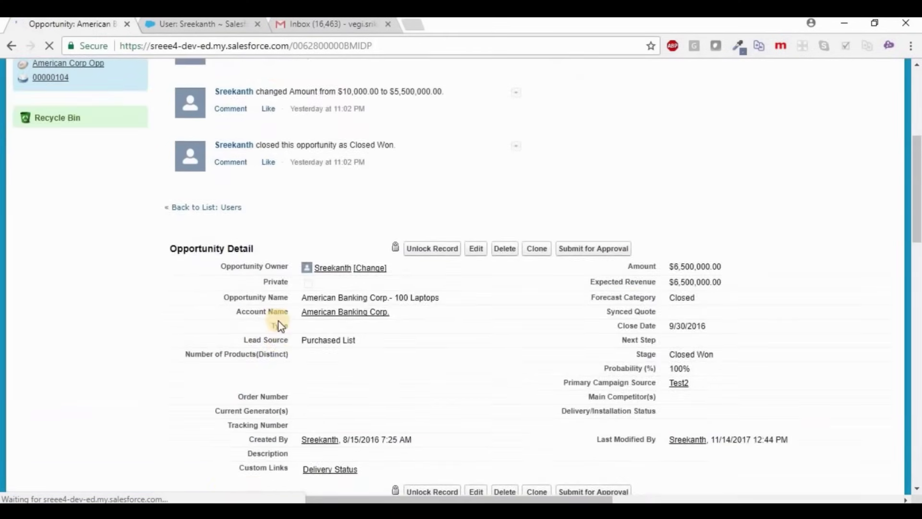
pyautogui.scroll(-3, 350, 385)
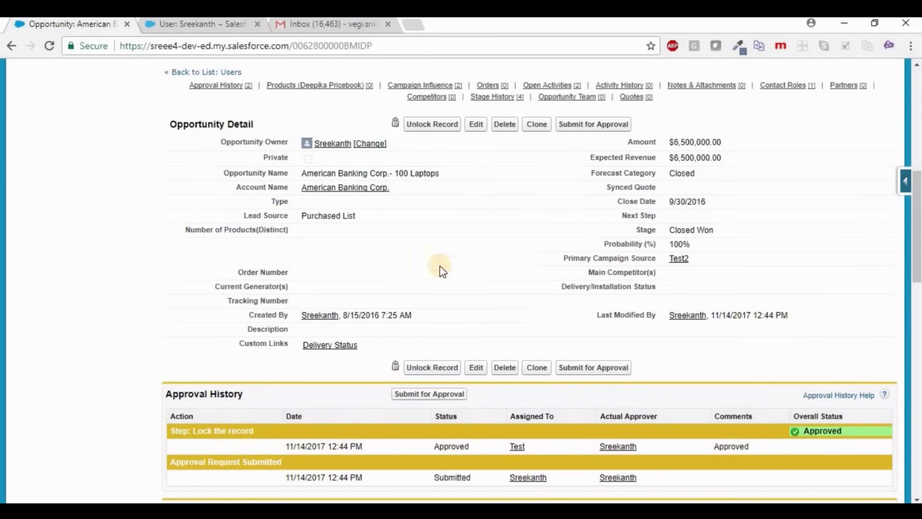
pyautogui.click(434, 127)
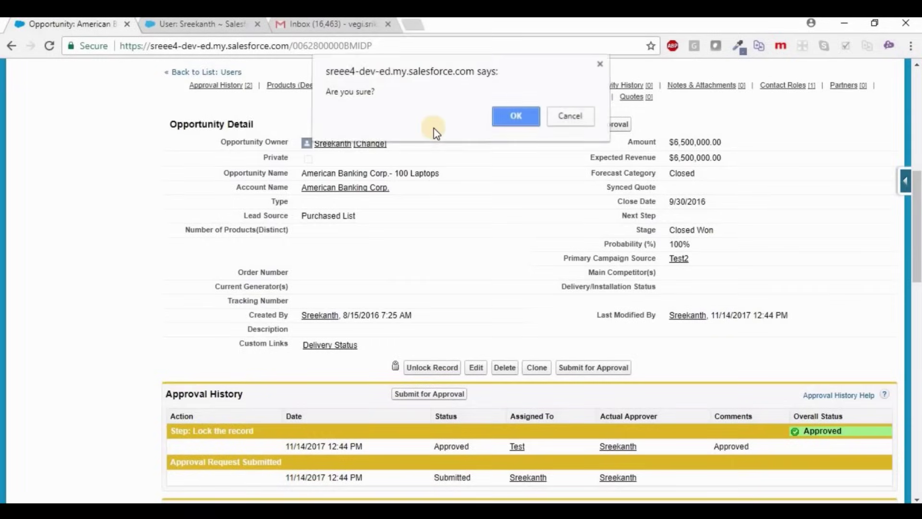
pyautogui.click(508, 124)
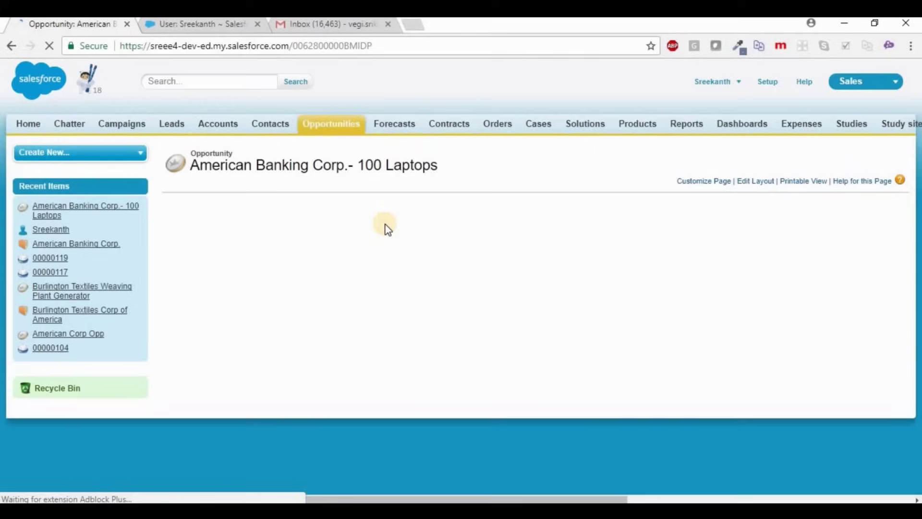
pyautogui.scroll(-5, 382, 236)
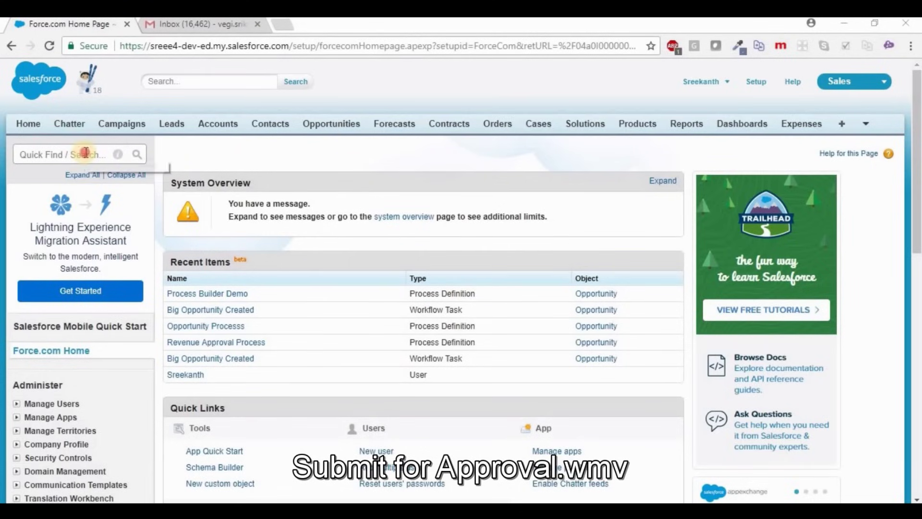
# Search Setup for Process Builder and open the list of processes
pyautogui.click(85, 153)
pyautogui.write('Process buil')
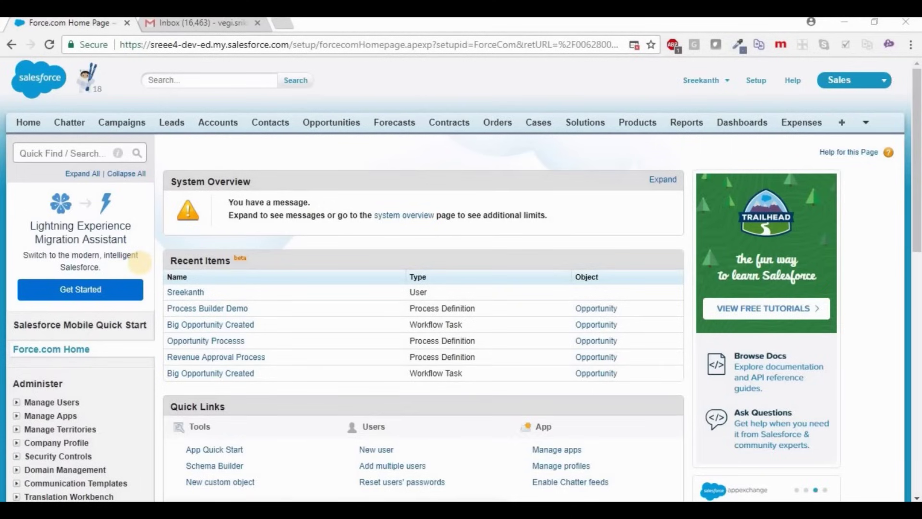
pyautogui.click(87, 155)
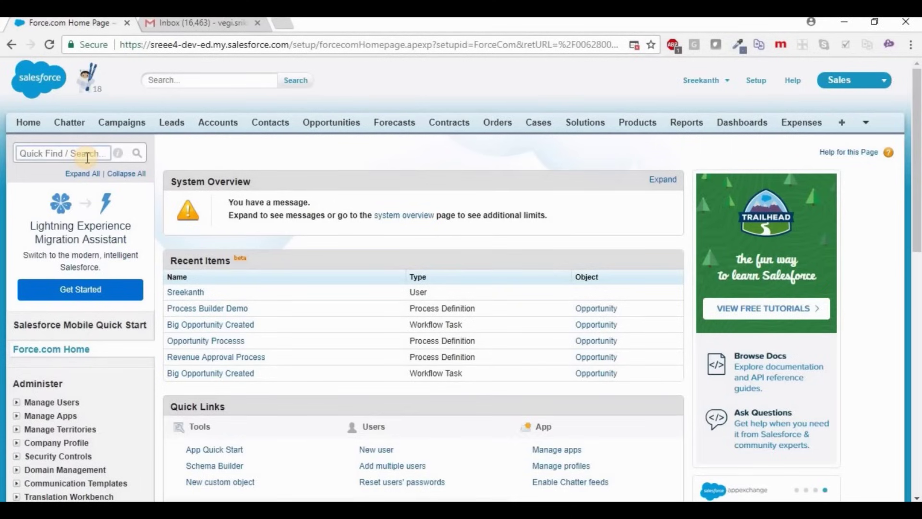
pyautogui.write('Proces')
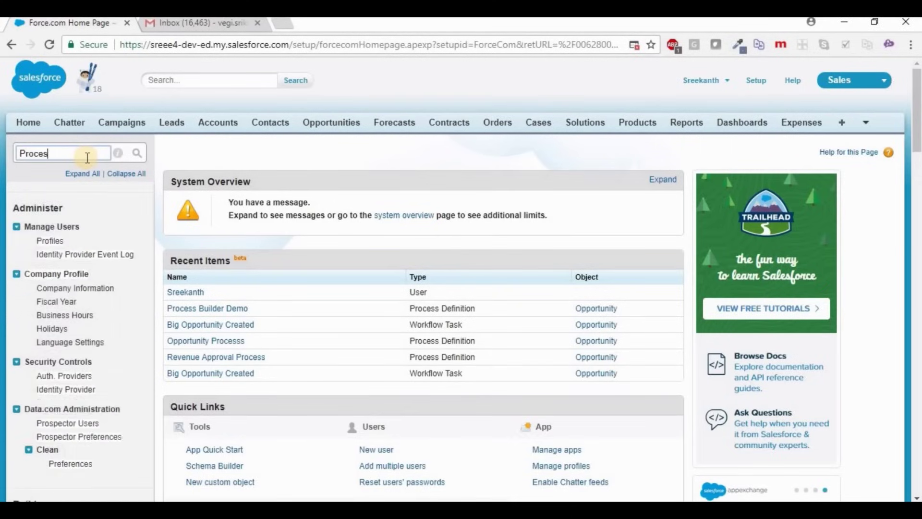
pyautogui.write('s builder')
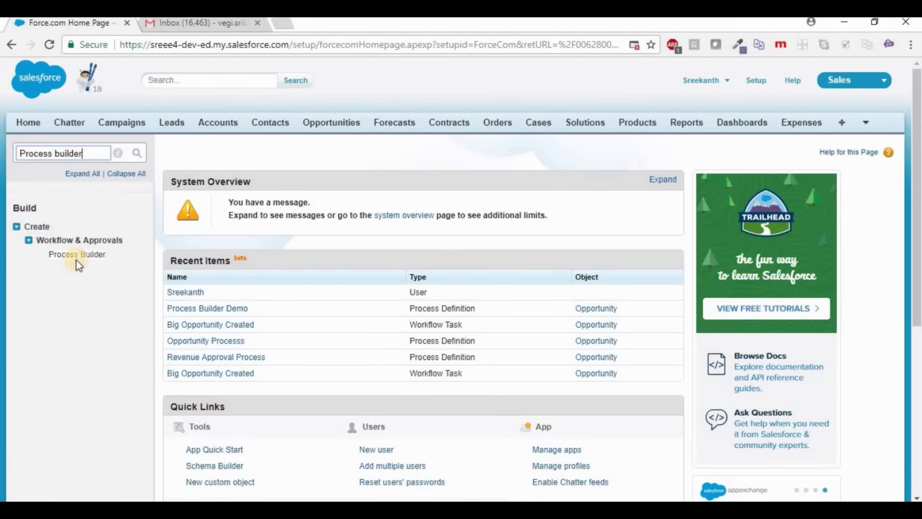
pyautogui.click(78, 255)
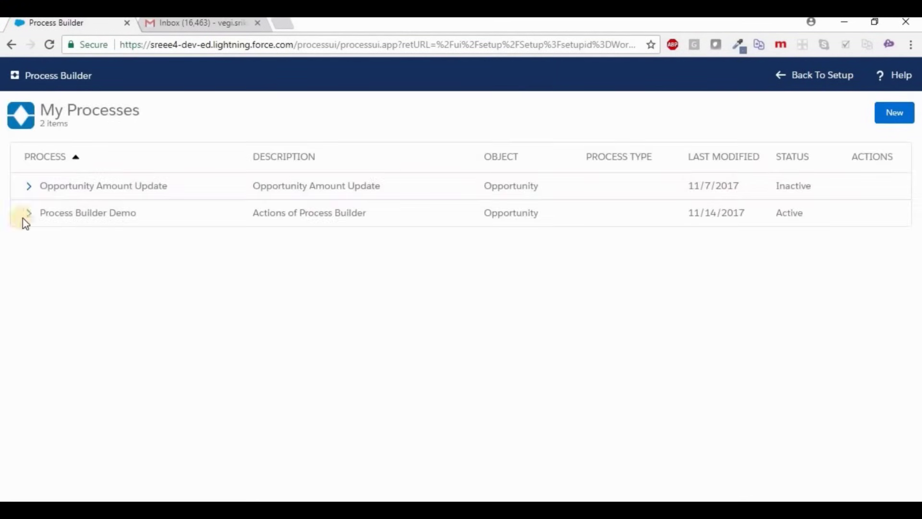
# Open the active version of Process Builder Demo and clone it as a version of the current process
pyautogui.click(28, 213)
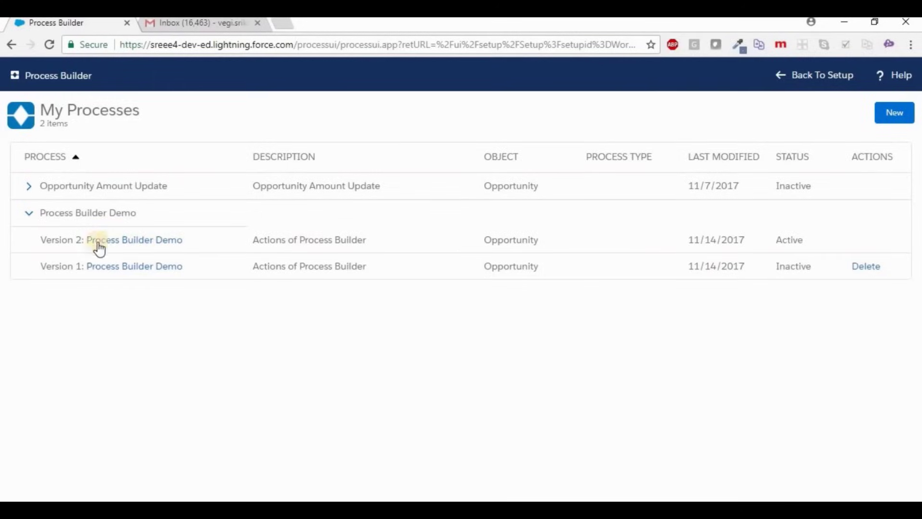
pyautogui.click(97, 266)
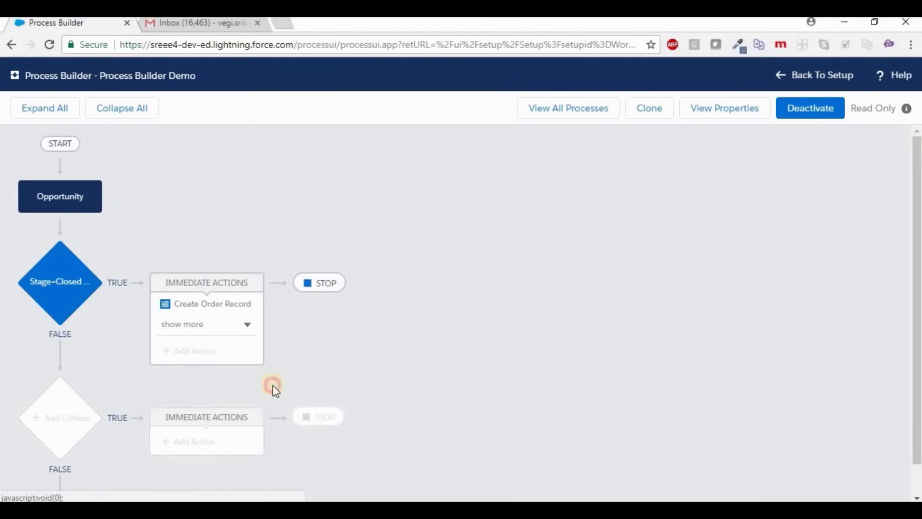
pyautogui.click(652, 117)
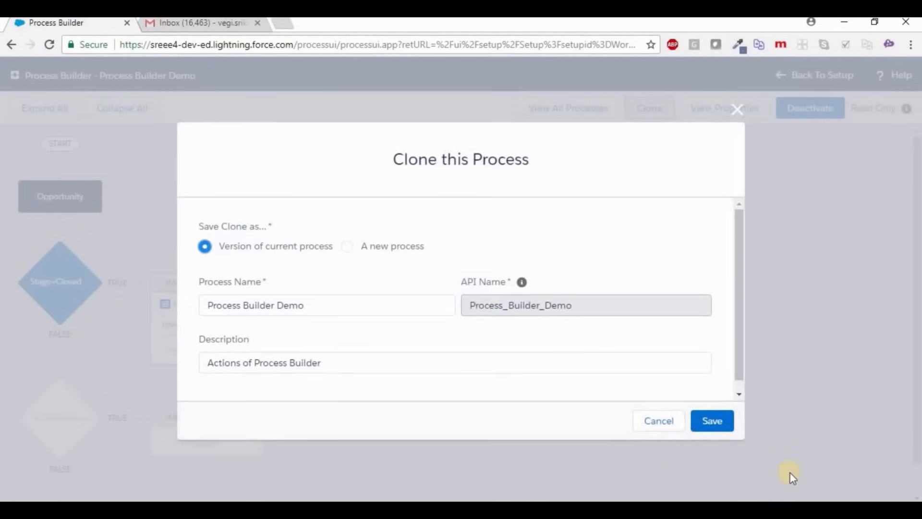
pyautogui.click(723, 421)
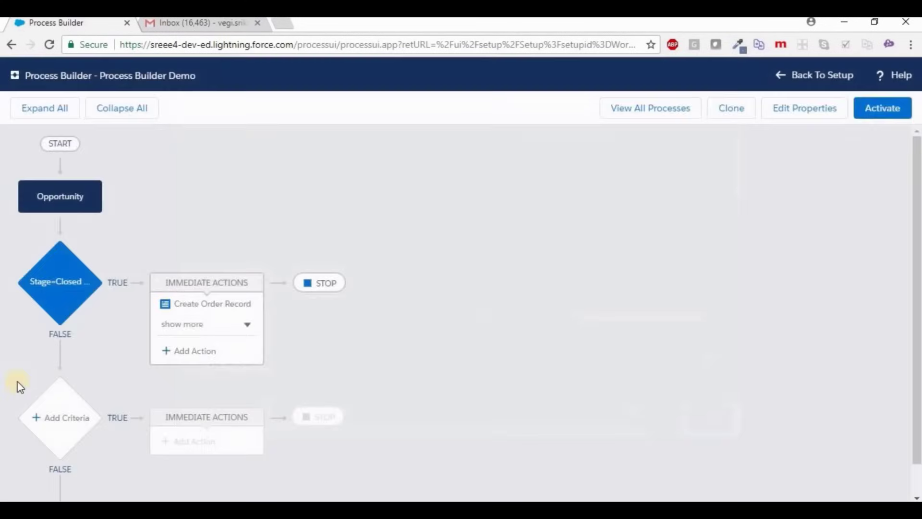
# Add a second criteria node below the existing one and name it "Stage=Closed Won? and Amt>2M and Amt<=5M$"
pyautogui.scroll(-1, 38, 372)
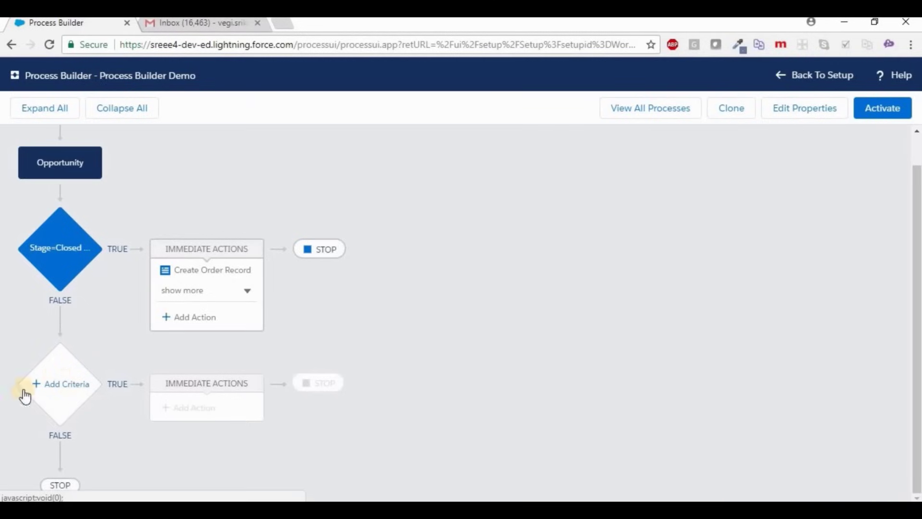
pyautogui.click(51, 407)
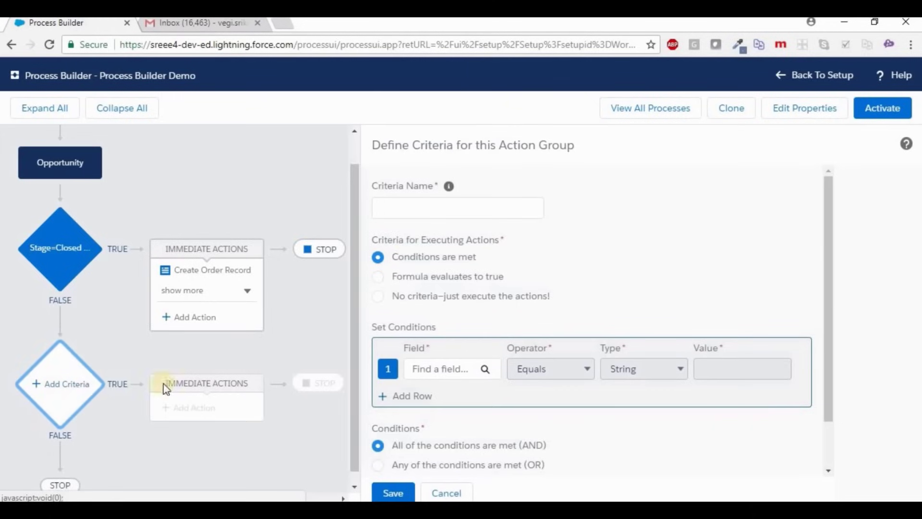
pyautogui.click(423, 208)
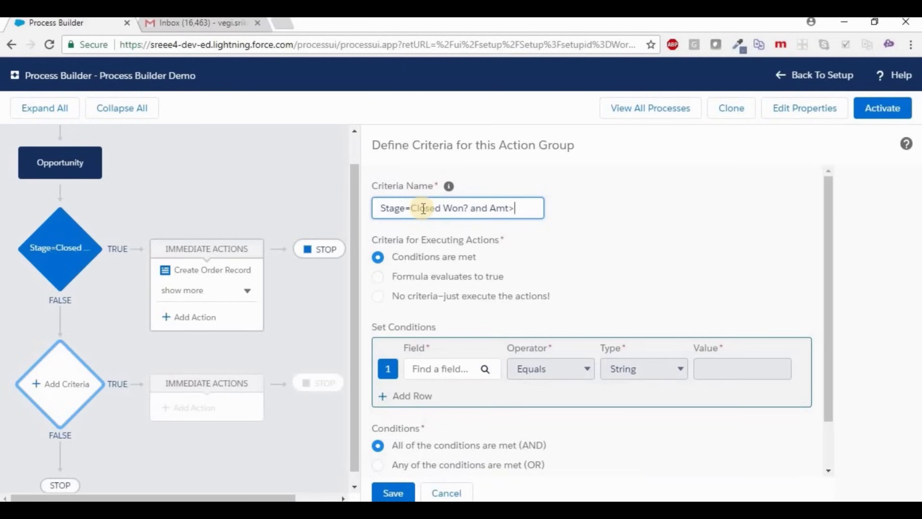
pyautogui.write('and lest')
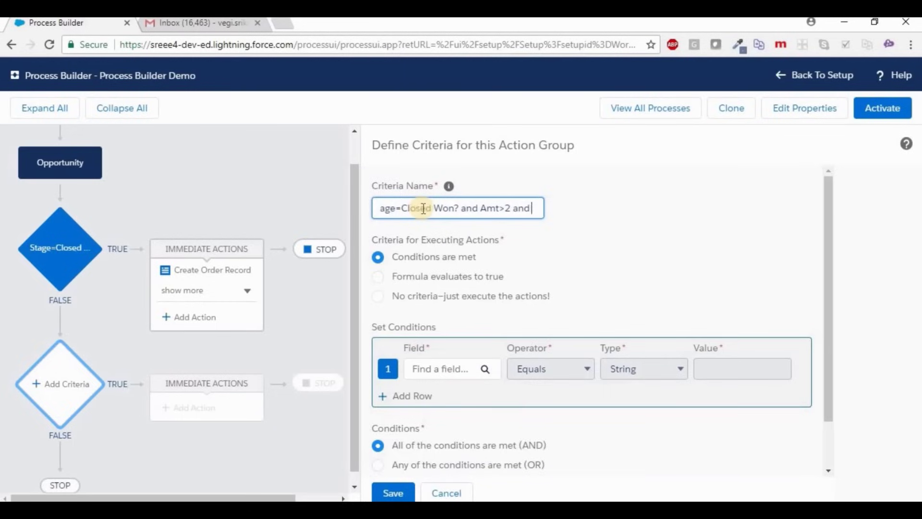
pyautogui.press('BackSpace')
pyautogui.press('BackSpace')
pyautogui.press('BackSpace')
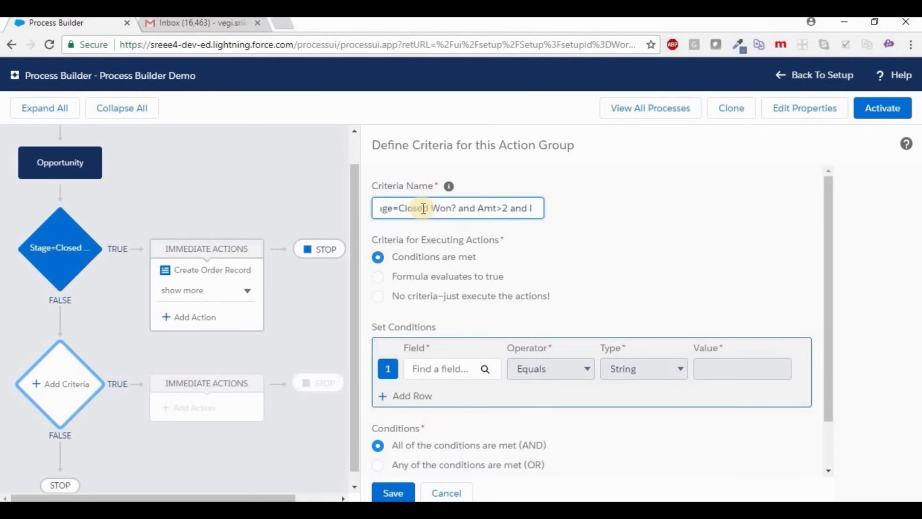
pyautogui.press('BackSpace')
pyautogui.write('Amt')
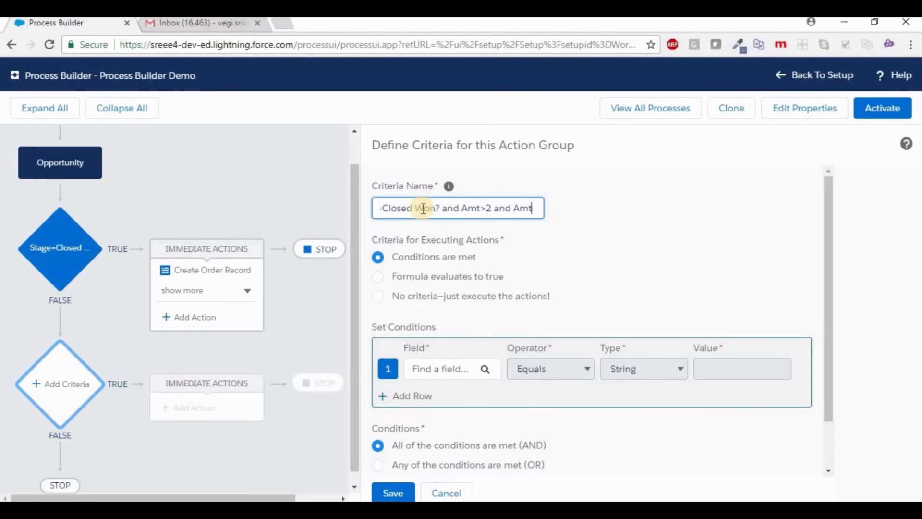
pyautogui.write('<=45')
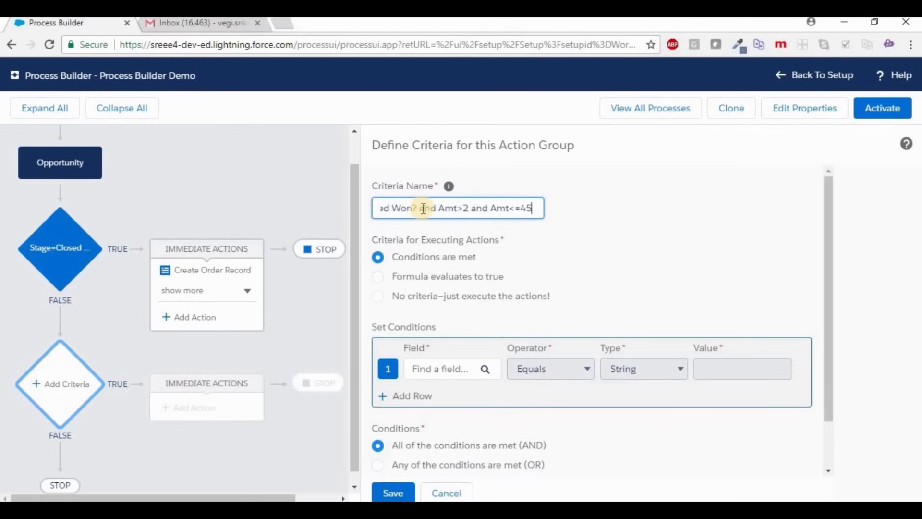
pyautogui.write('M')
pyautogui.write('$')
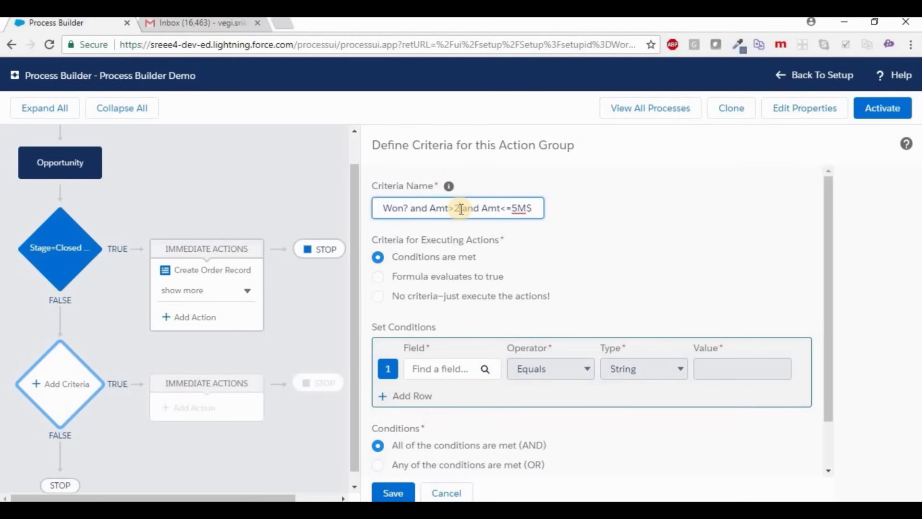
# Set the new criteria's first condition to Opportunity Stage equals Closed Won
pyautogui.click(449, 375)
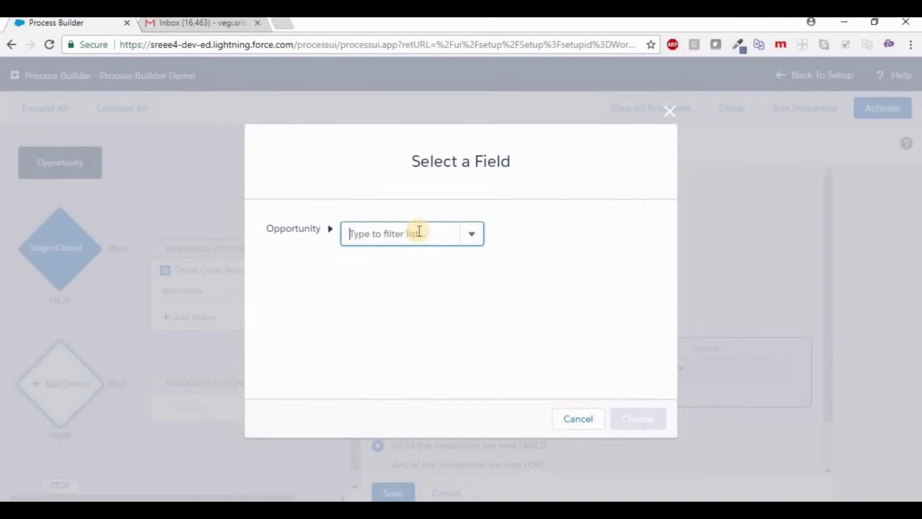
pyautogui.write('stage')
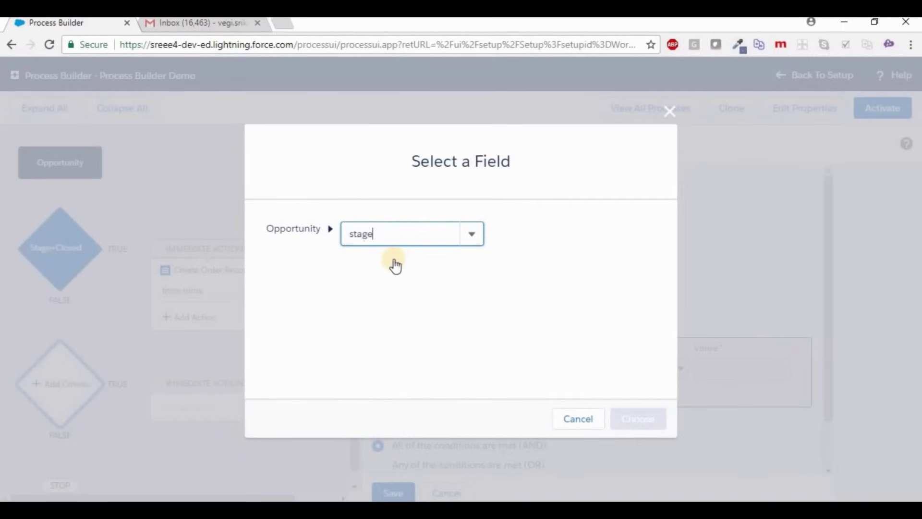
pyautogui.click(384, 262)
pyautogui.click(628, 417)
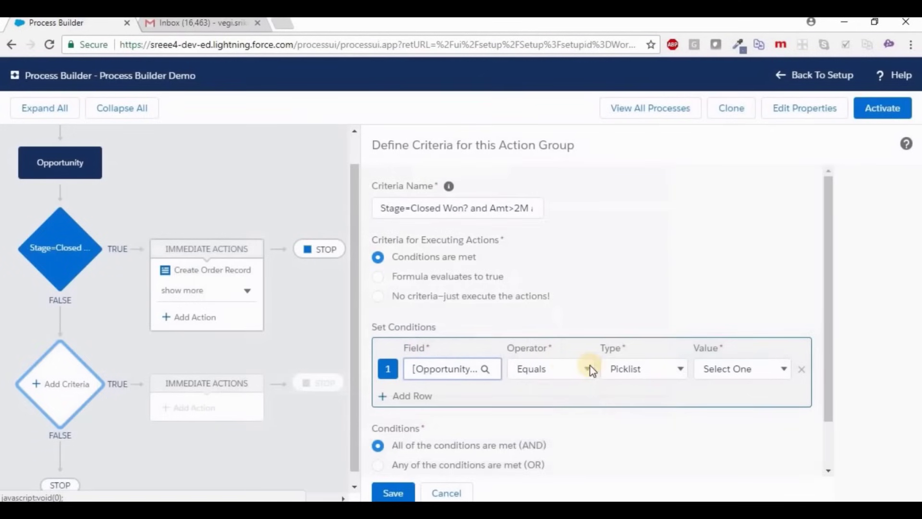
pyautogui.click(711, 373)
pyautogui.click(729, 339)
# Add a second condition requiring the Opportunity Amount to be greater than $2,000,000
pyautogui.click(411, 396)
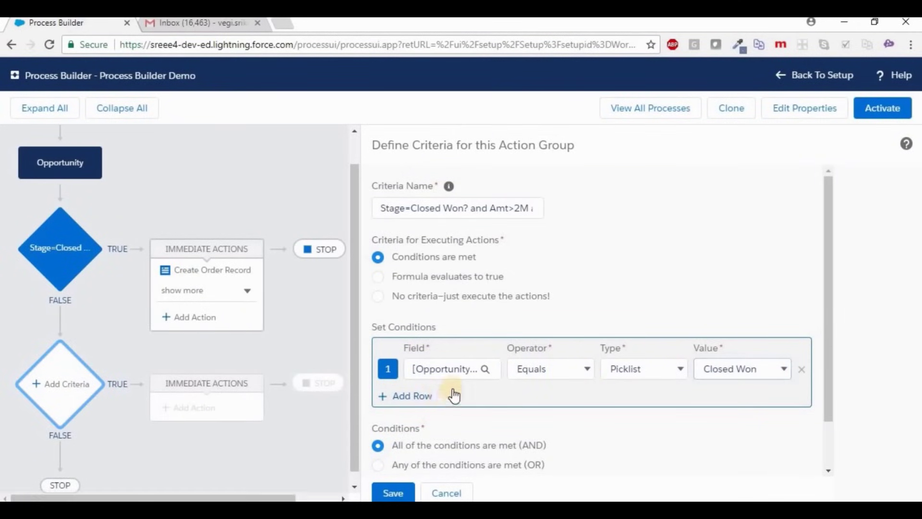
pyautogui.scroll(-3, 454, 365)
pyautogui.click(455, 329)
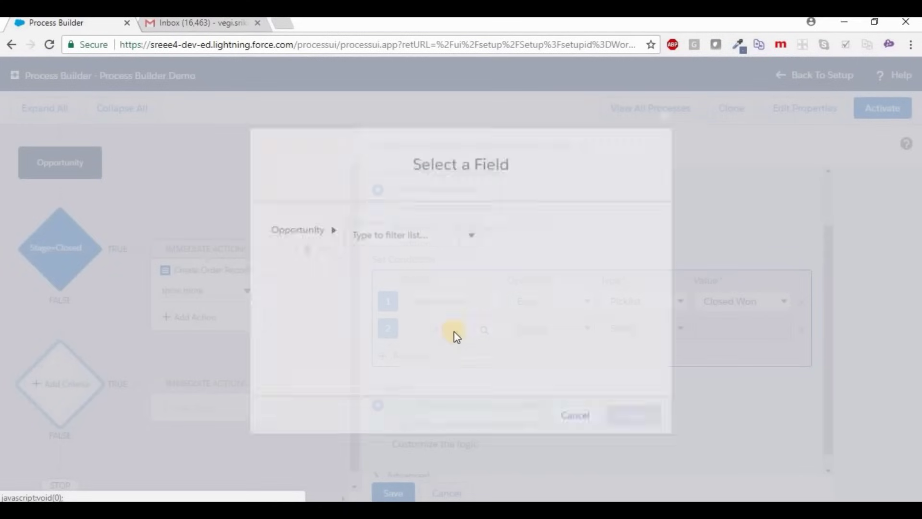
pyautogui.click(412, 233)
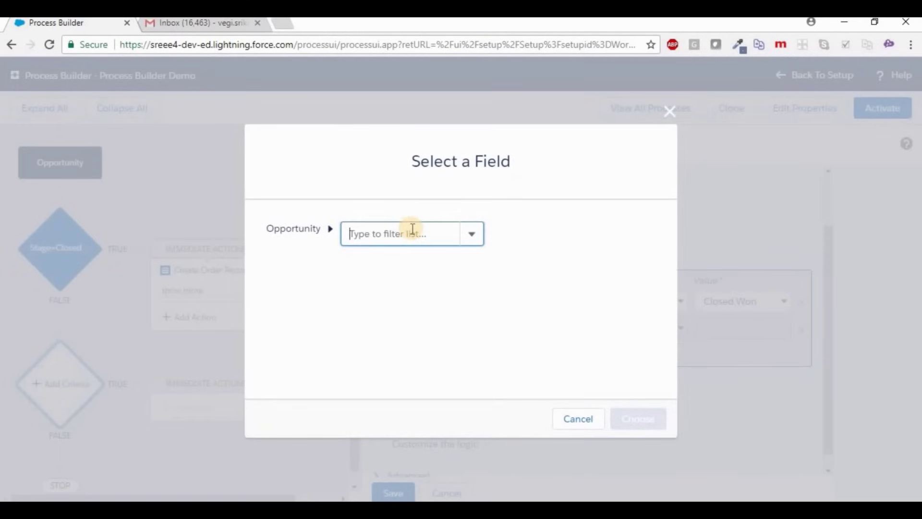
pyautogui.write('amou')
pyautogui.click(404, 264)
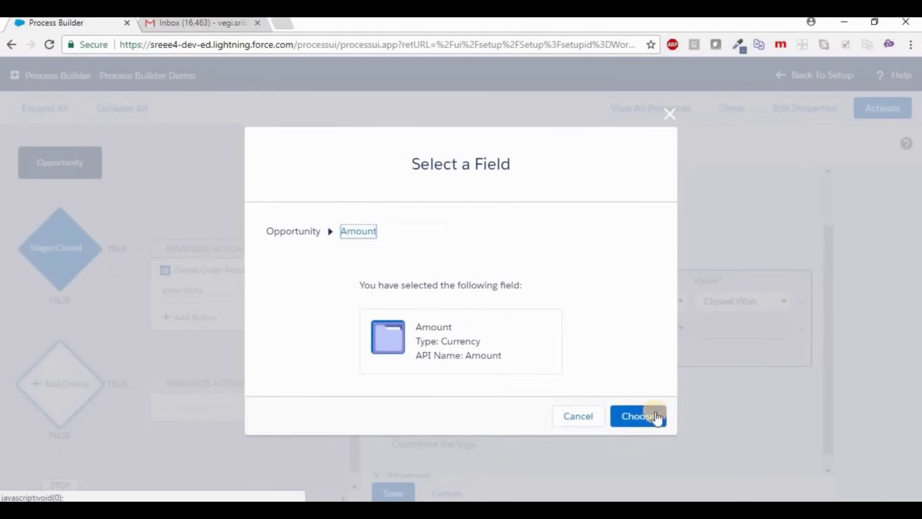
pyautogui.press('Return')
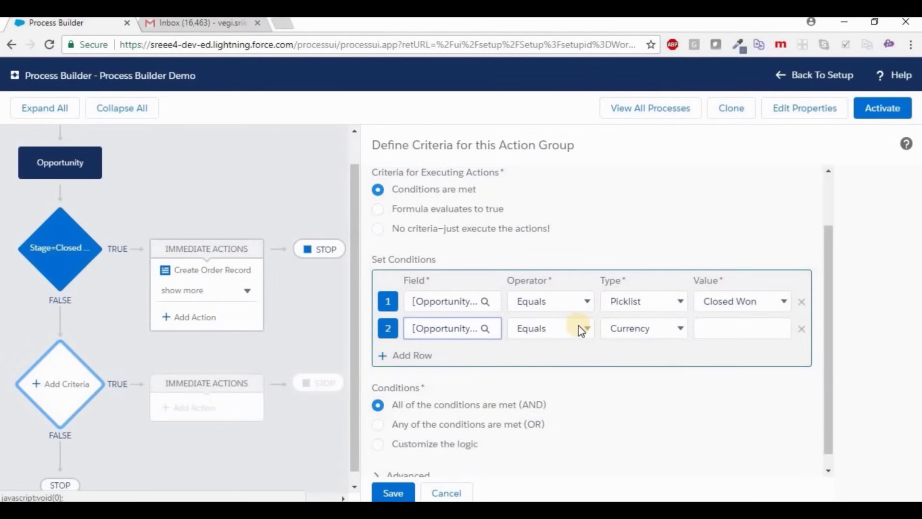
pyautogui.click(581, 330)
pyautogui.click(553, 373)
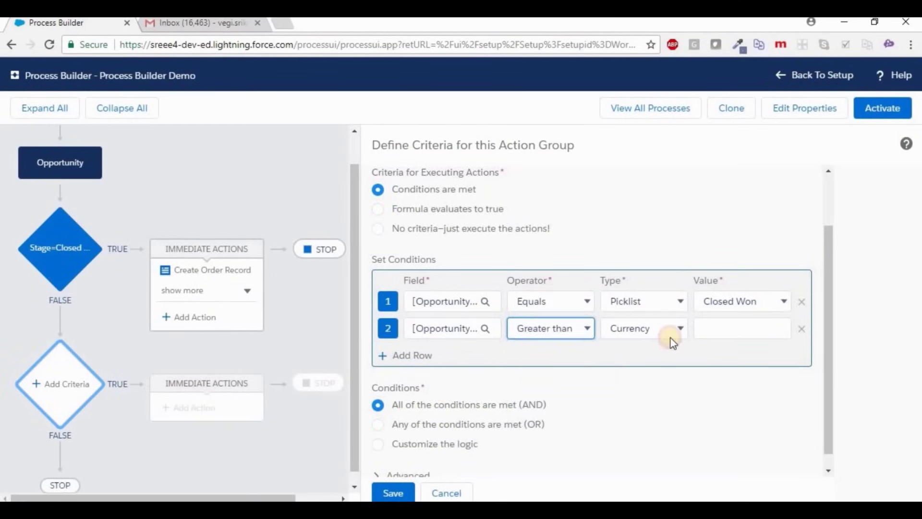
pyautogui.click(715, 330)
pyautogui.write('2000000')
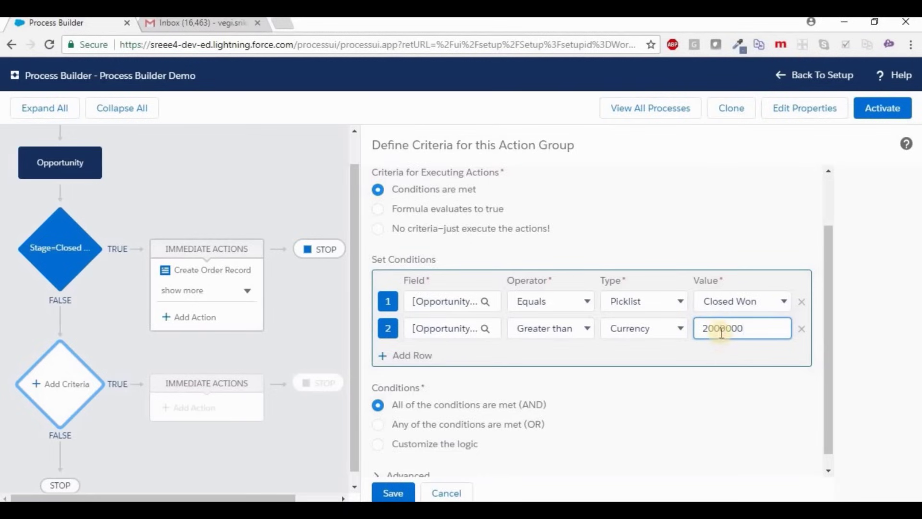
# Add a third condition requiring the Opportunity Amount to be less than or equal to $5,000,000, and save the criteria
pyautogui.click(410, 356)
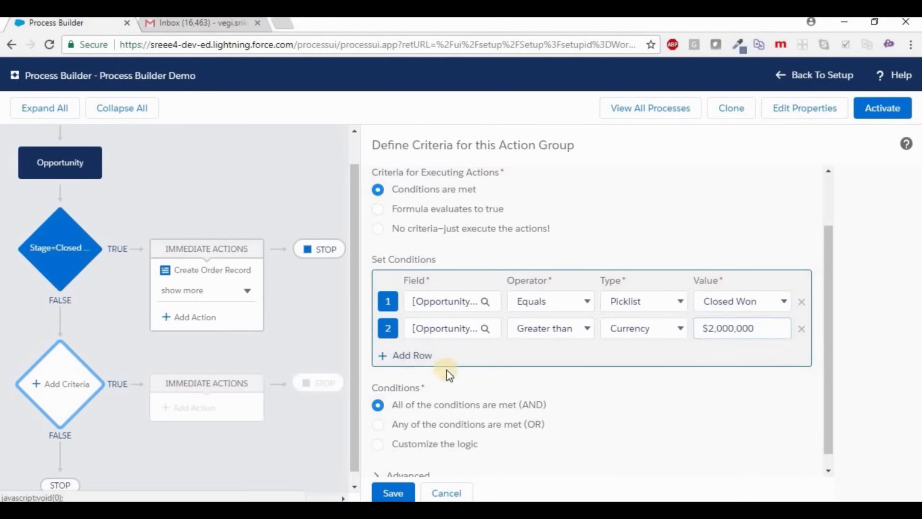
pyautogui.click(458, 356)
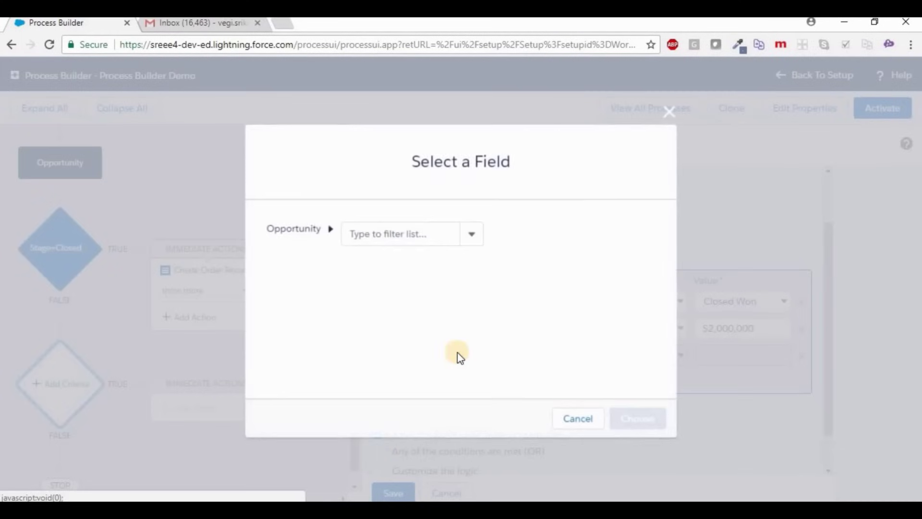
pyautogui.write('mount')
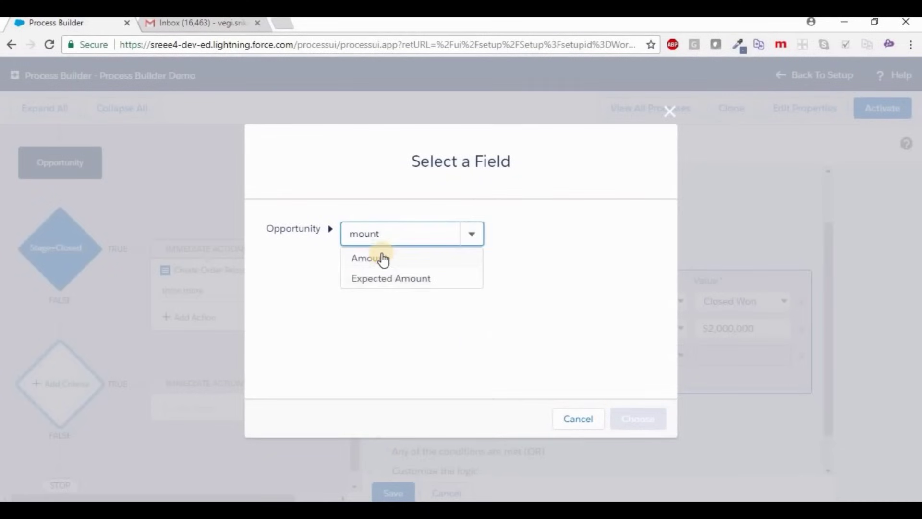
pyautogui.click(401, 263)
pyautogui.click(631, 412)
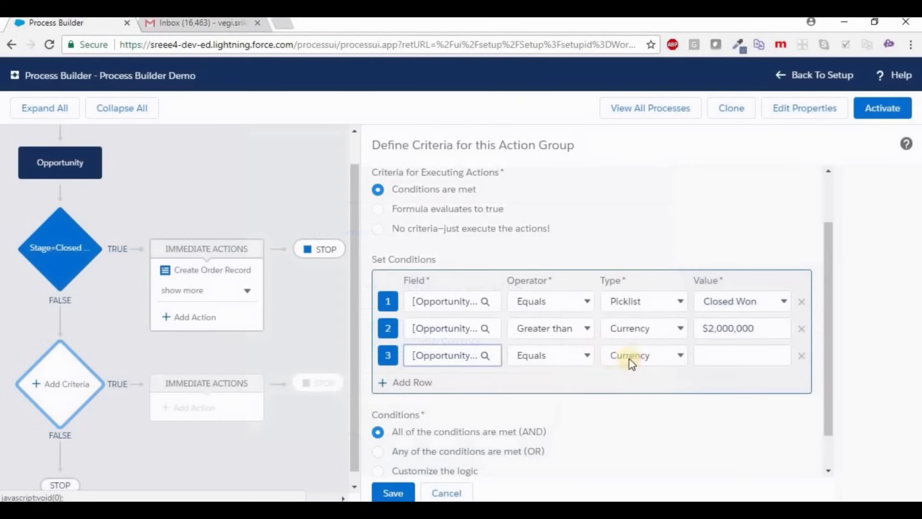
pyautogui.click(573, 355)
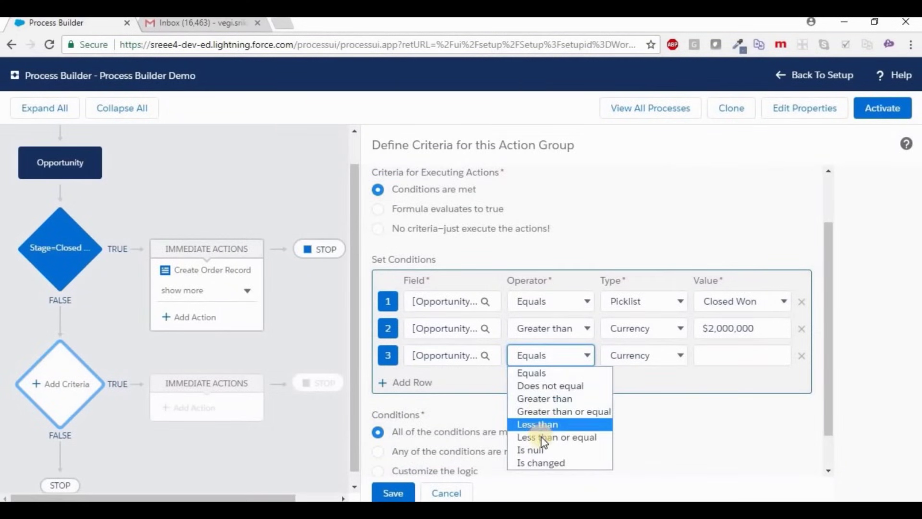
pyautogui.click(568, 435)
pyautogui.click(722, 362)
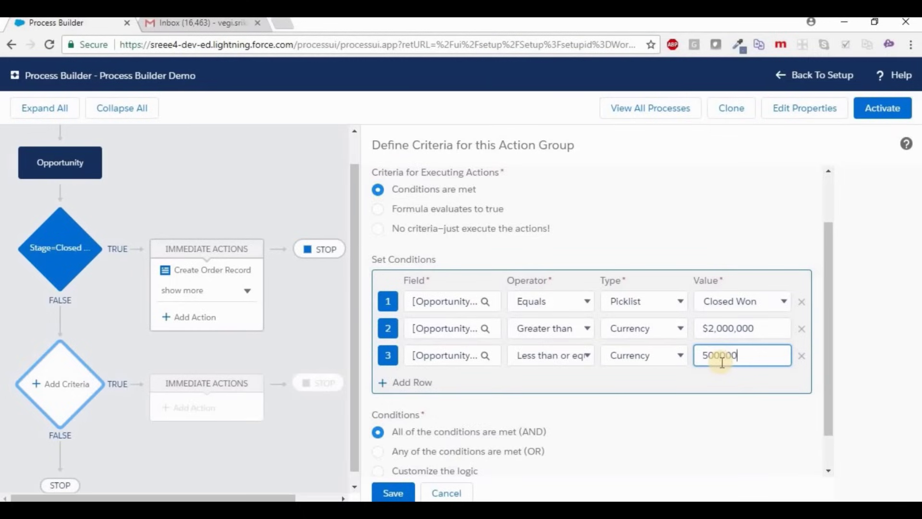
pyautogui.write('5000000')
pyautogui.click(728, 434)
pyautogui.scroll(-1, 576, 444)
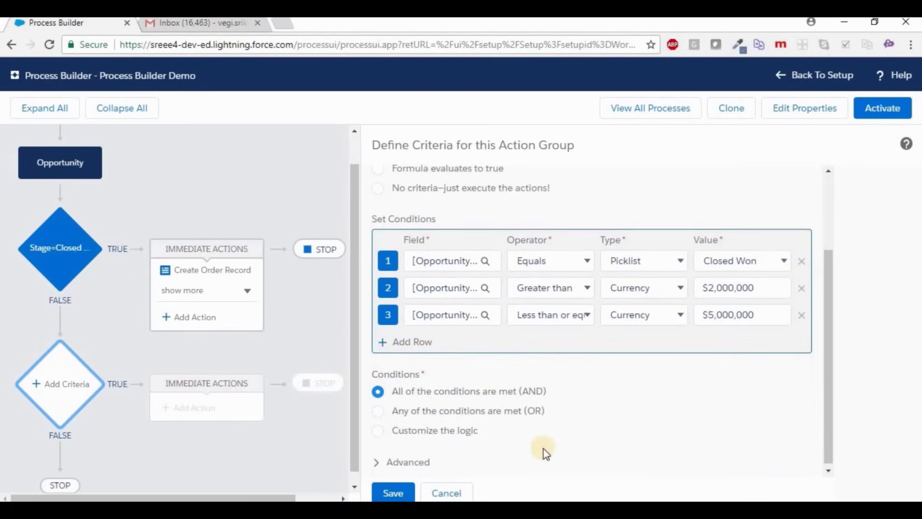
pyautogui.click(393, 494)
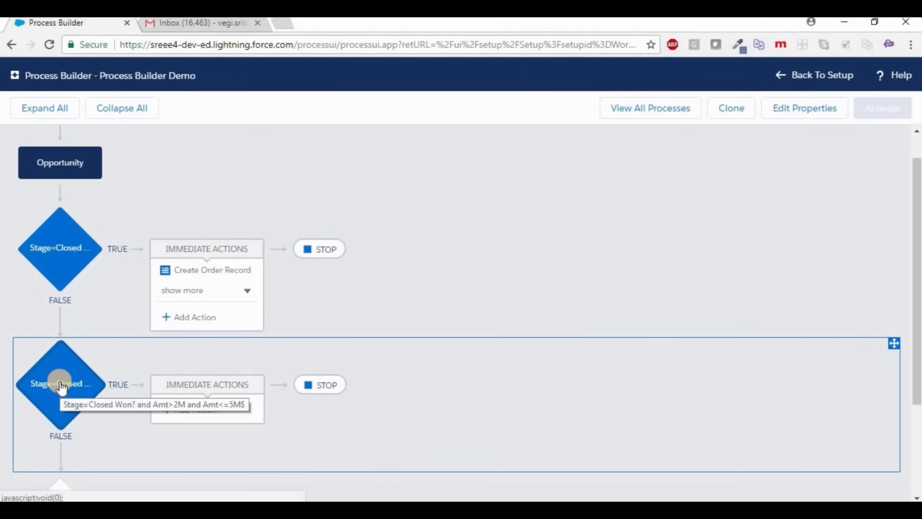
# Add a Post to Chatter immediate action to the second criteria, named "Post to Chatter for Closed Won and amount between 2M and 5M USD"
pyautogui.click(204, 419)
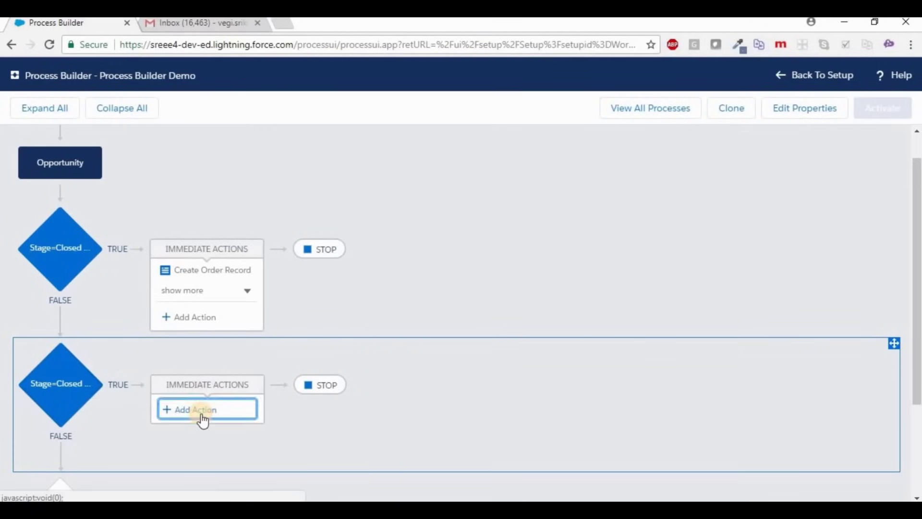
pyautogui.click(525, 206)
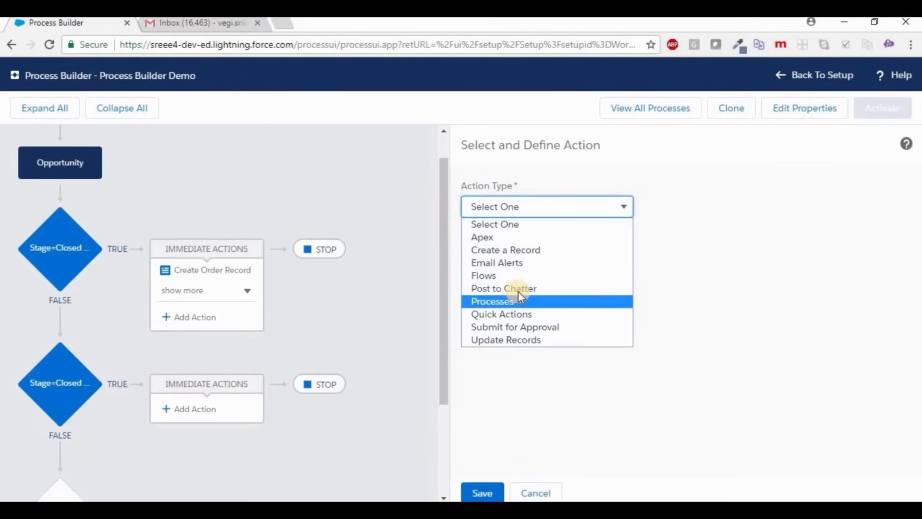
pyautogui.click(520, 289)
pyautogui.click(505, 264)
pyautogui.write('Post to Chatter for Closed Won')
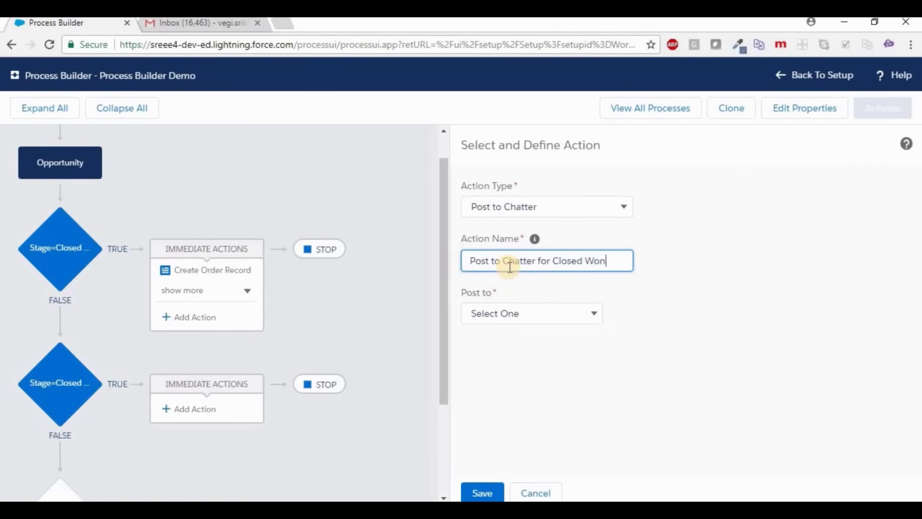
pyautogui.write('d amo')
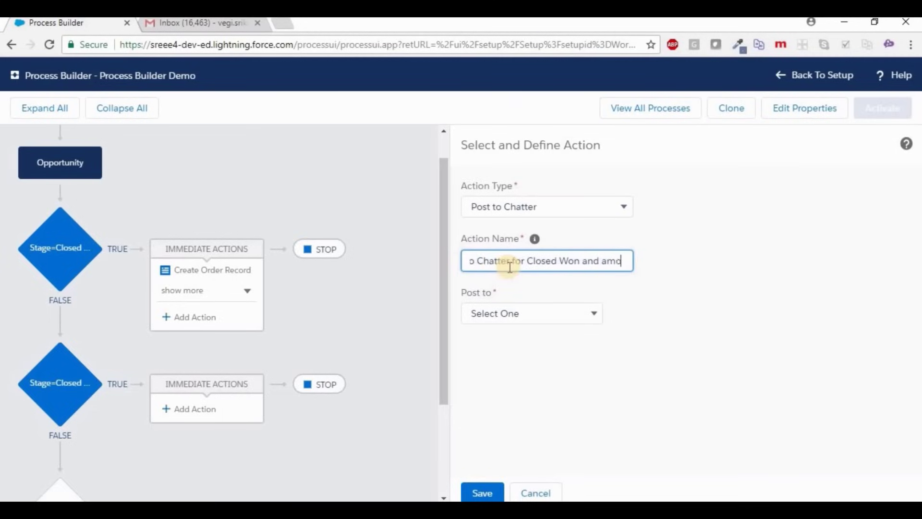
pyautogui.write('unt betwe')
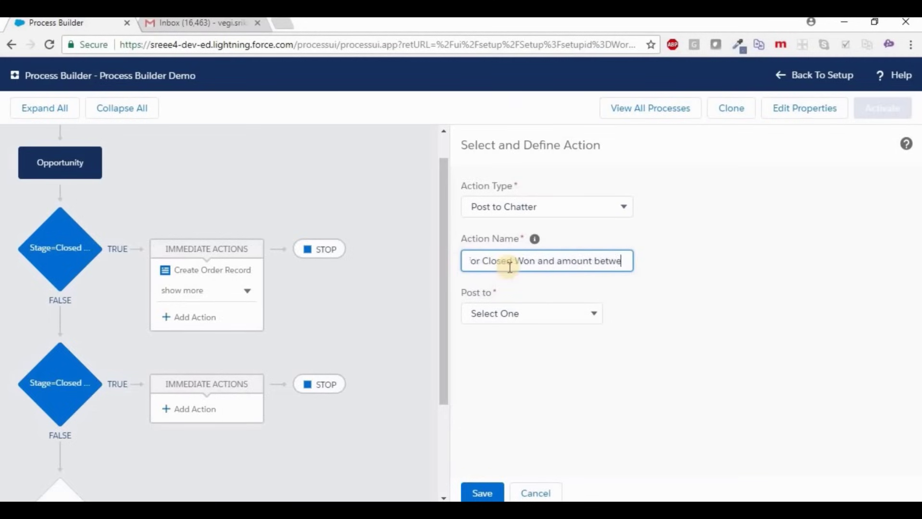
pyautogui.write('en 2M and %M')
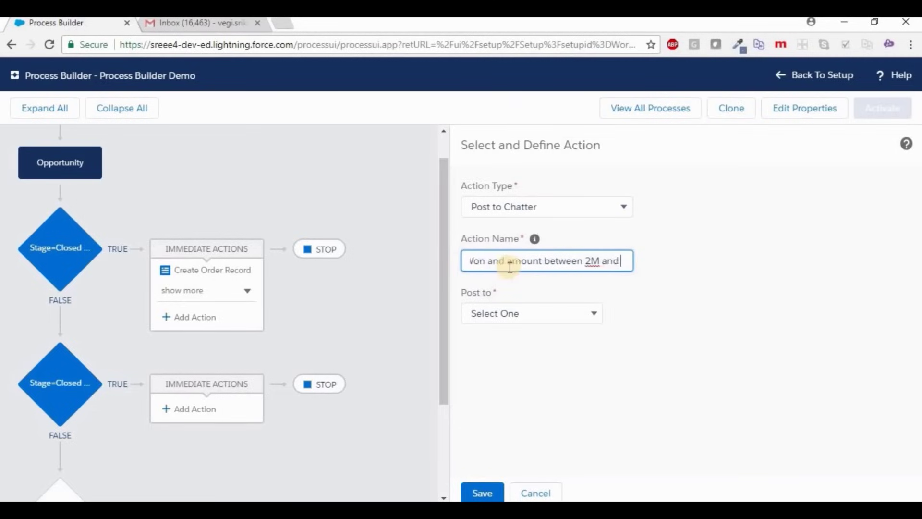
pyautogui.press('BackSpace')
pyautogui.press('BackSpace')
pyautogui.write('5M')
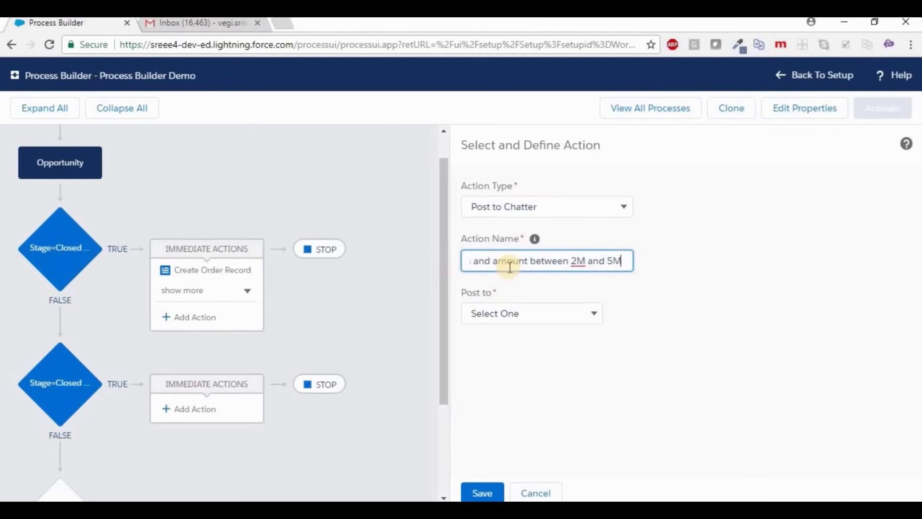
pyautogui.write(' USD')
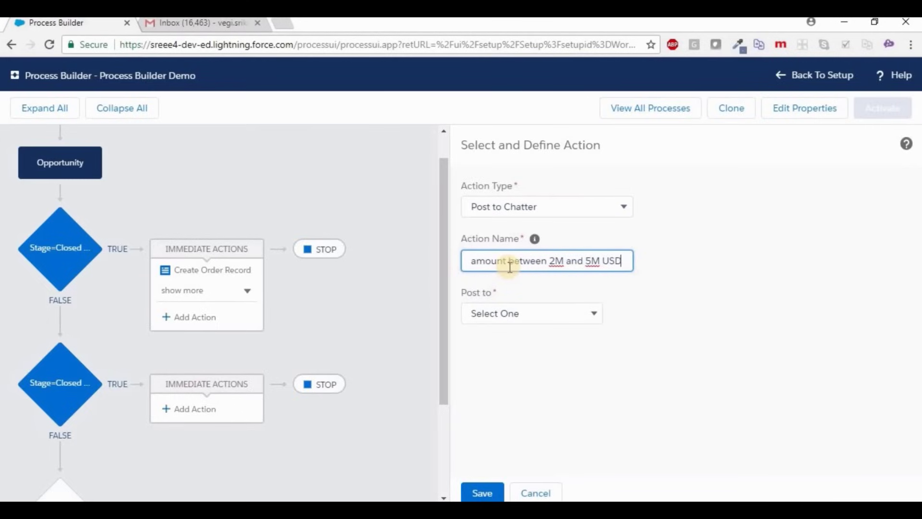
# Direct the Chatter post to This Record and begin its message with "A new Opportunity Created with Amount"
pyautogui.click(545, 315)
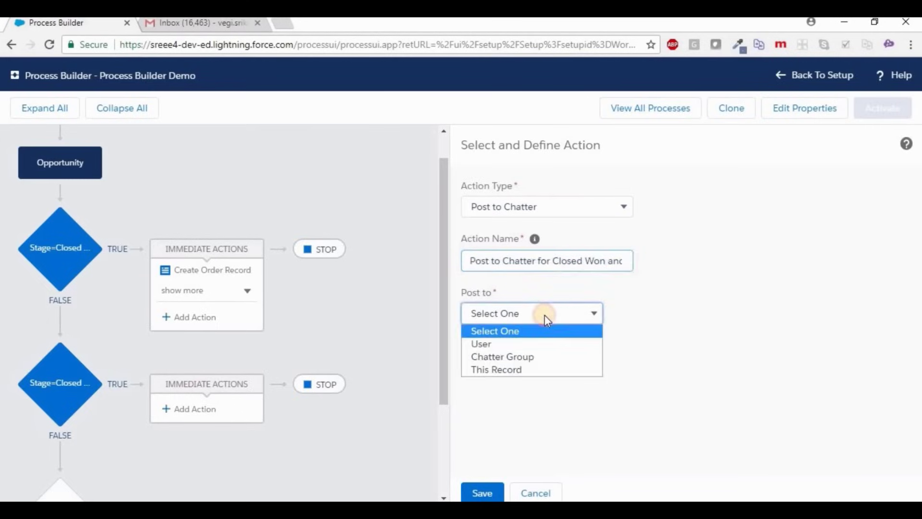
pyautogui.click(530, 370)
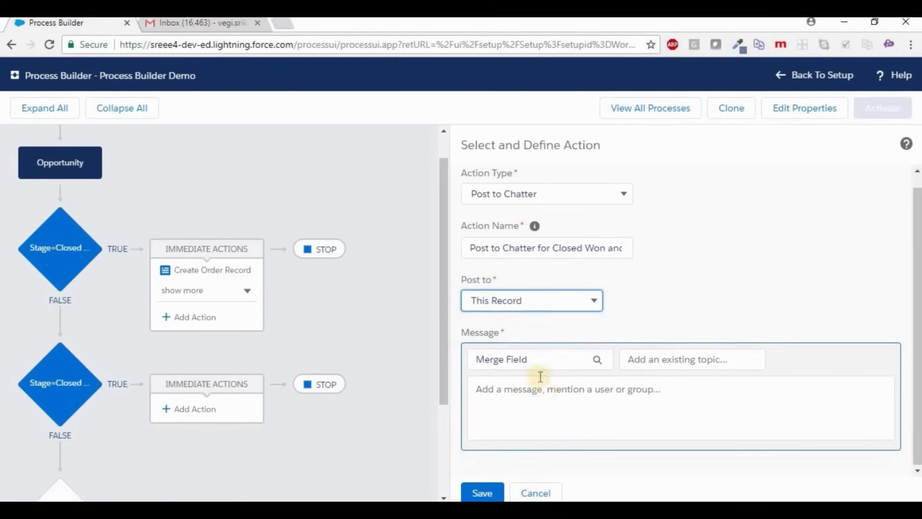
pyautogui.click(566, 391)
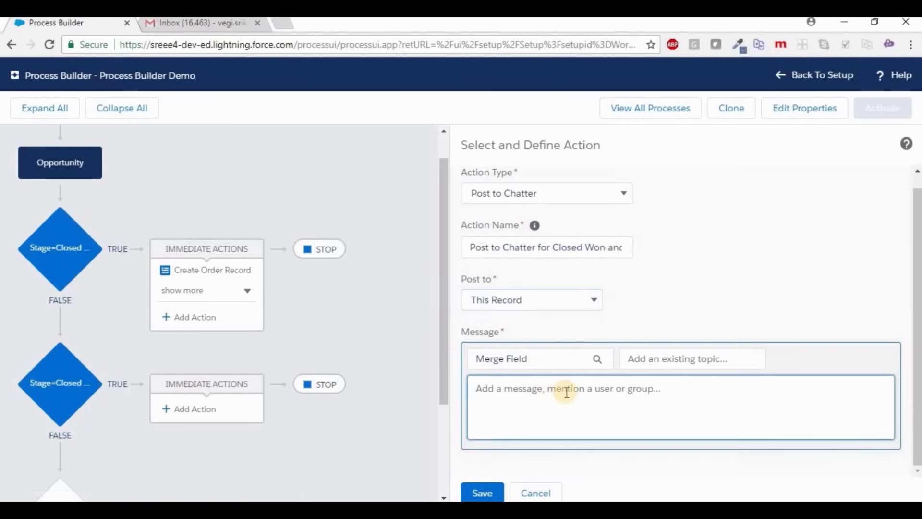
pyautogui.write('A')
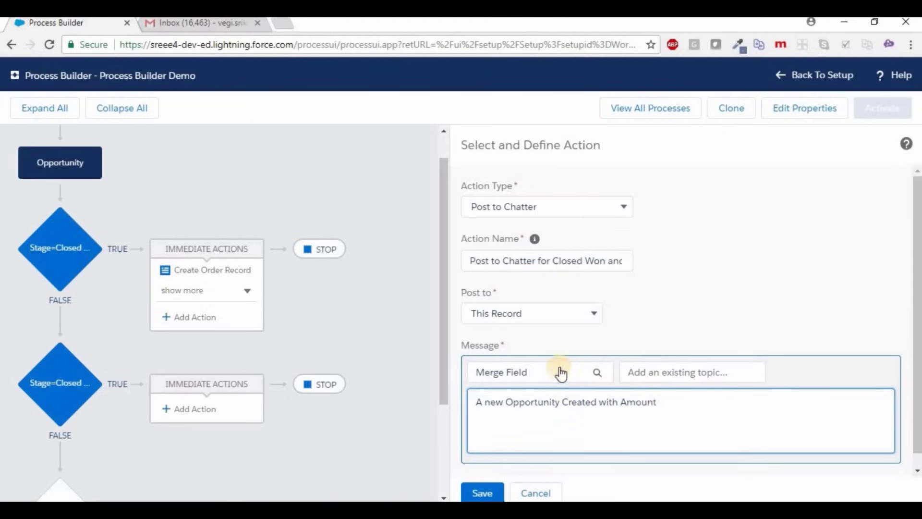
# Insert the Opportunity Amount merge field at the end of the Chatter message
pyautogui.click(561, 377)
pyautogui.click(422, 230)
pyautogui.write('amount')
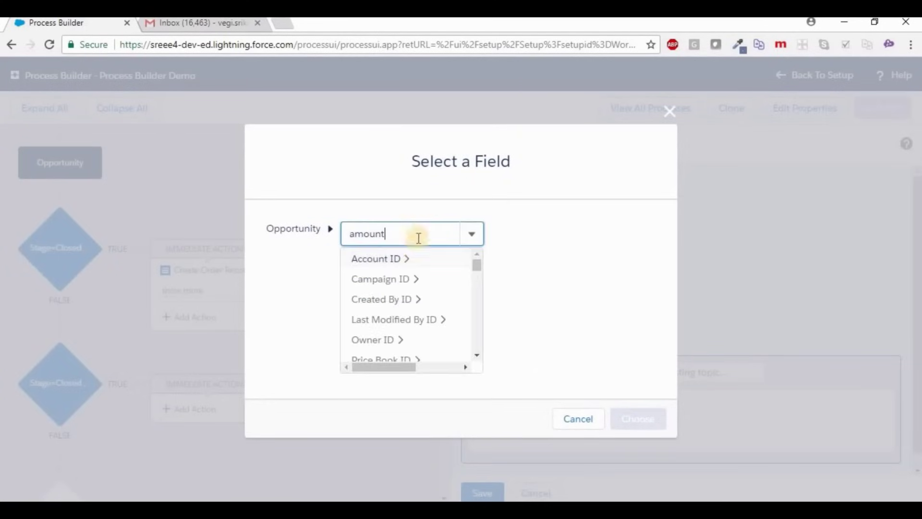
pyautogui.click(408, 258)
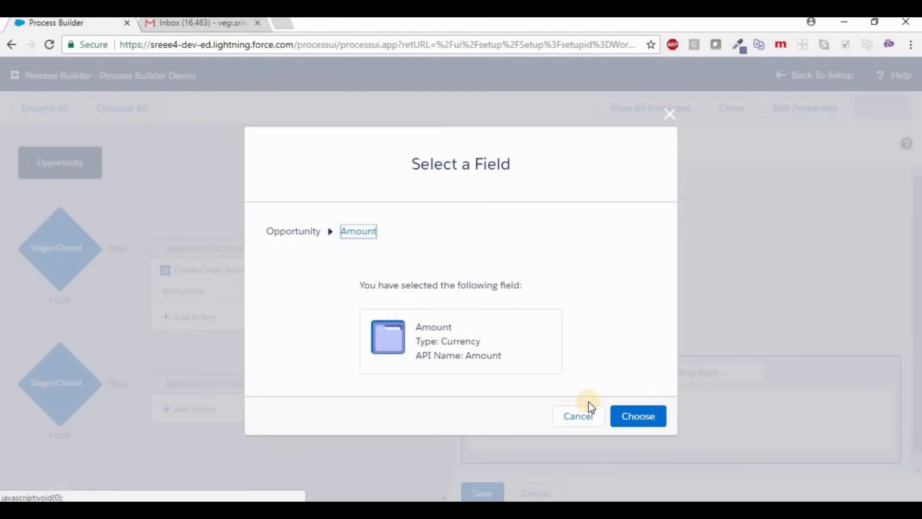
pyautogui.click(624, 415)
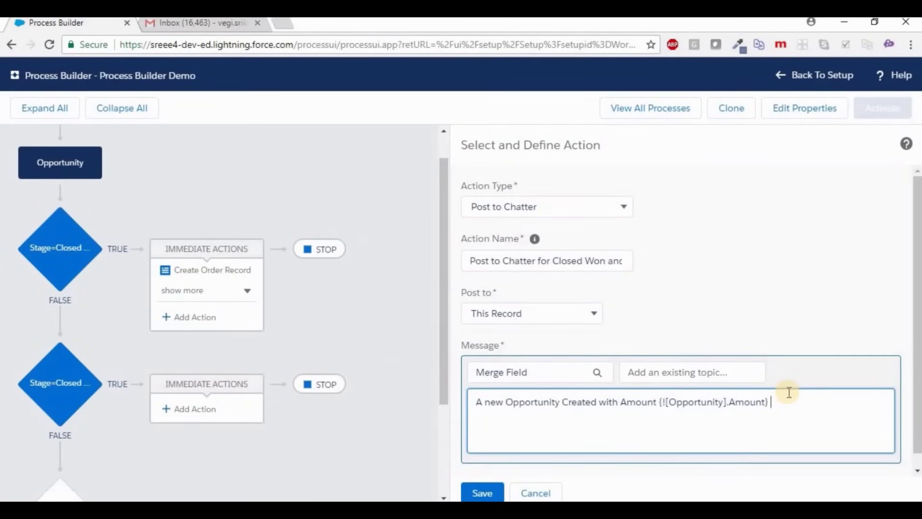
# Insert the Opportunity Name merge field before "with Amount" in the Chatter message
pyautogui.click(598, 402)
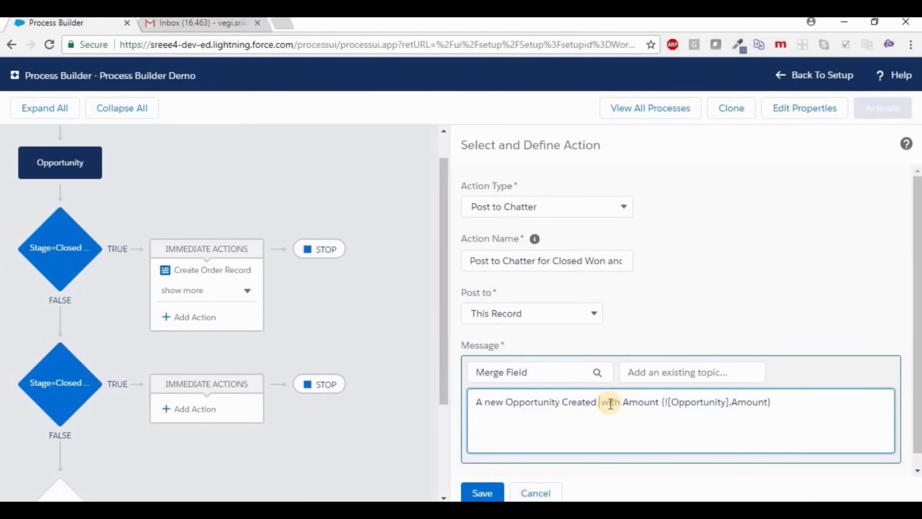
pyautogui.click(552, 373)
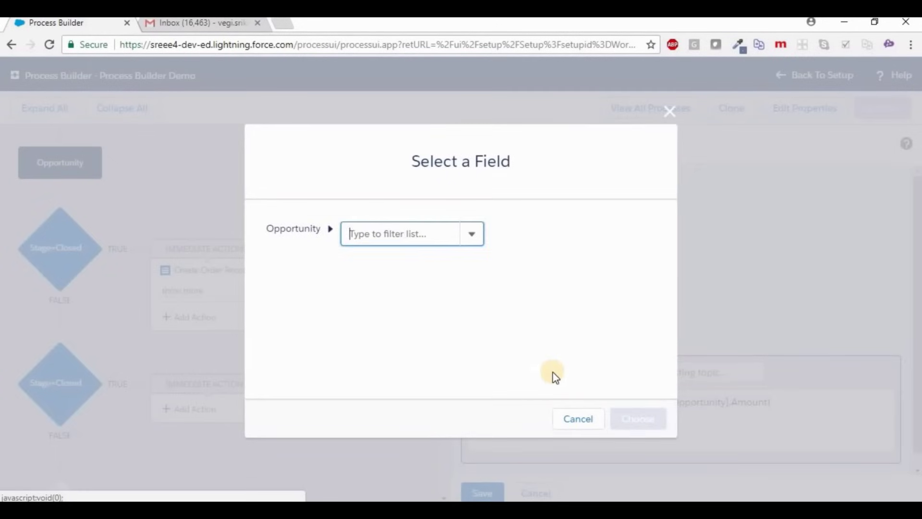
pyautogui.write('name')
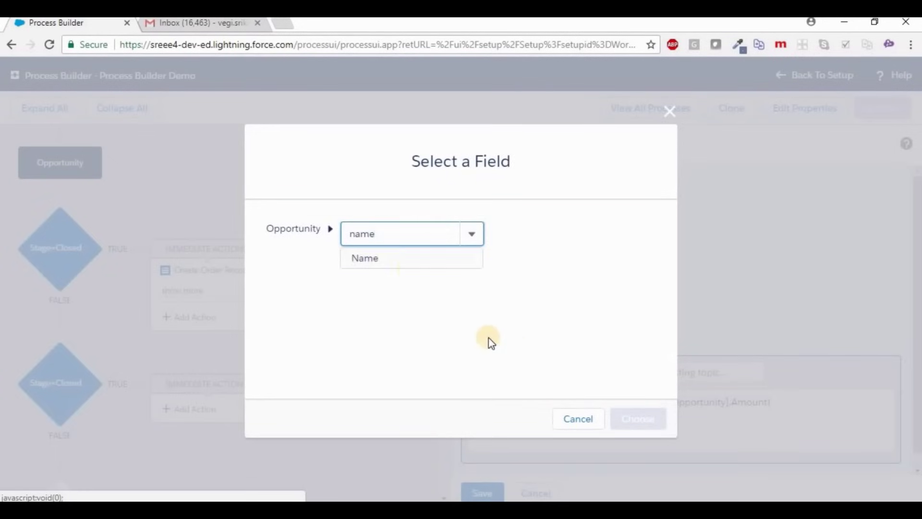
pyautogui.click(413, 259)
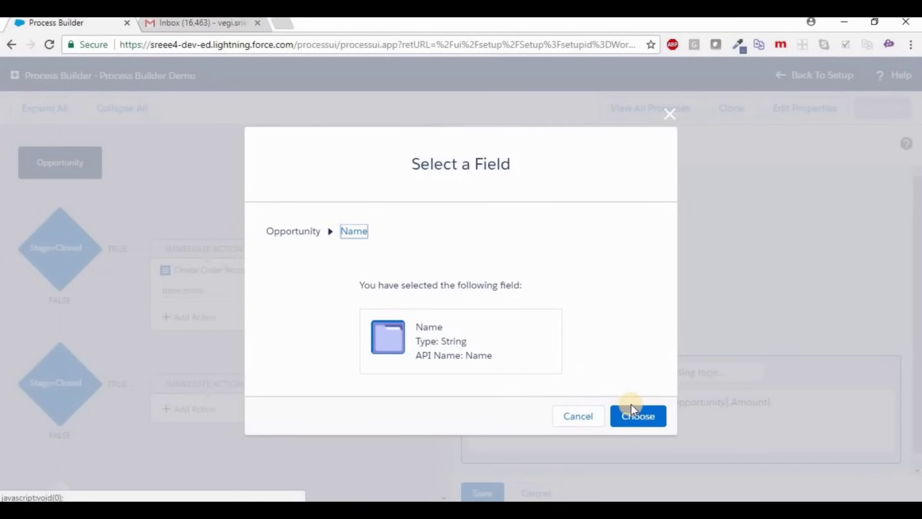
pyautogui.click(660, 417)
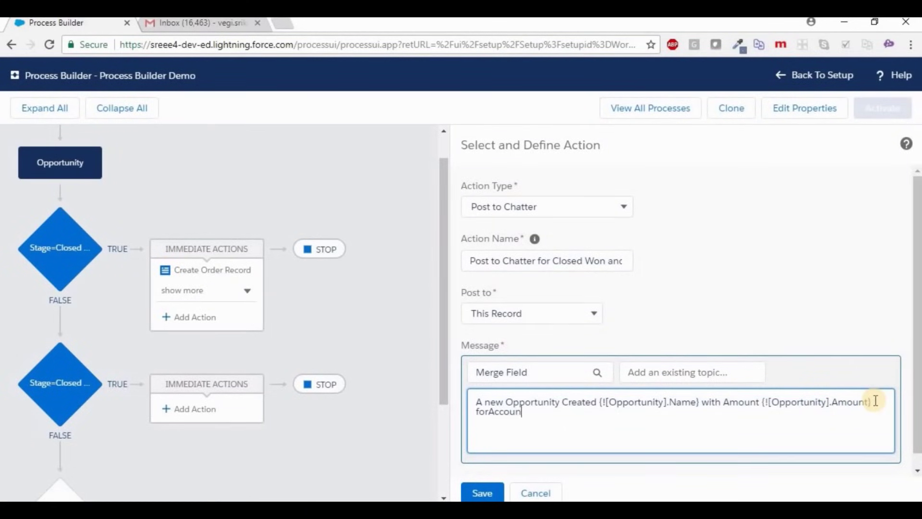
# End the Chatter message with "for" followed by the Opportunity's Account Name merge field, reached through Account ID
pyautogui.click(486, 411)
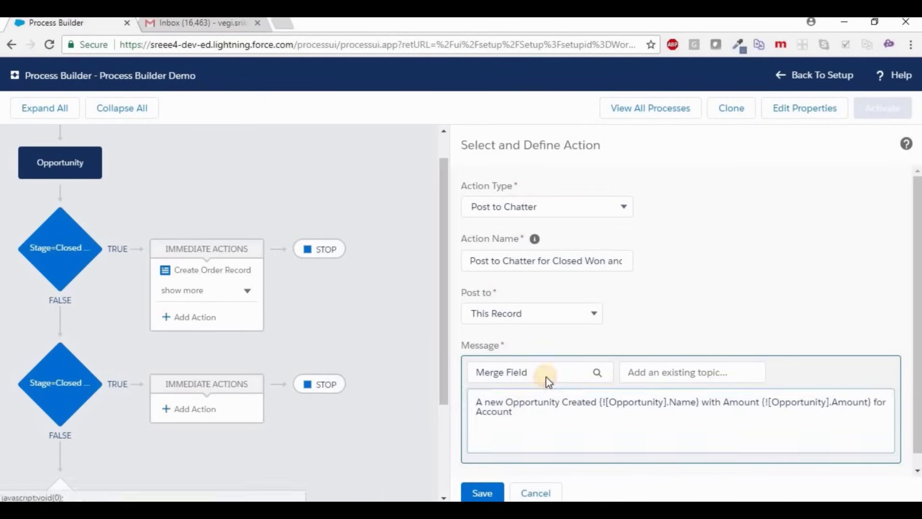
pyautogui.click(548, 381)
pyautogui.write('ac')
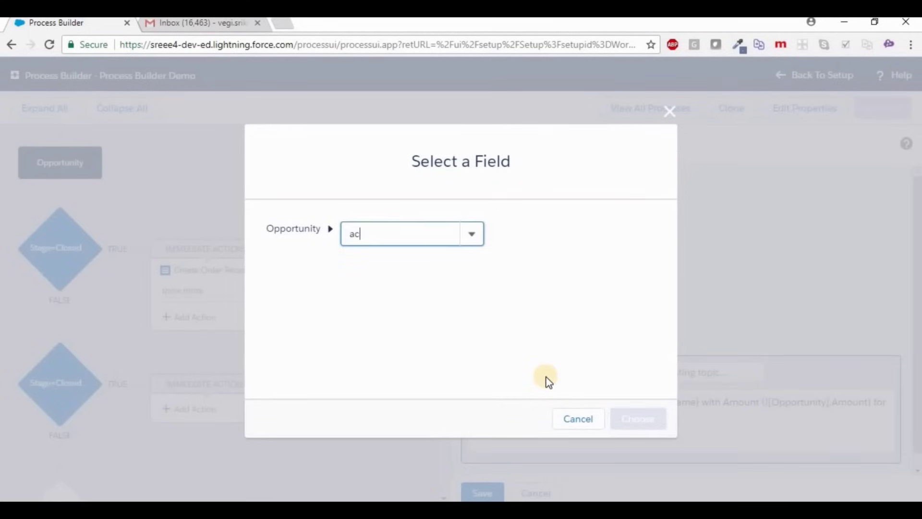
pyautogui.write('count')
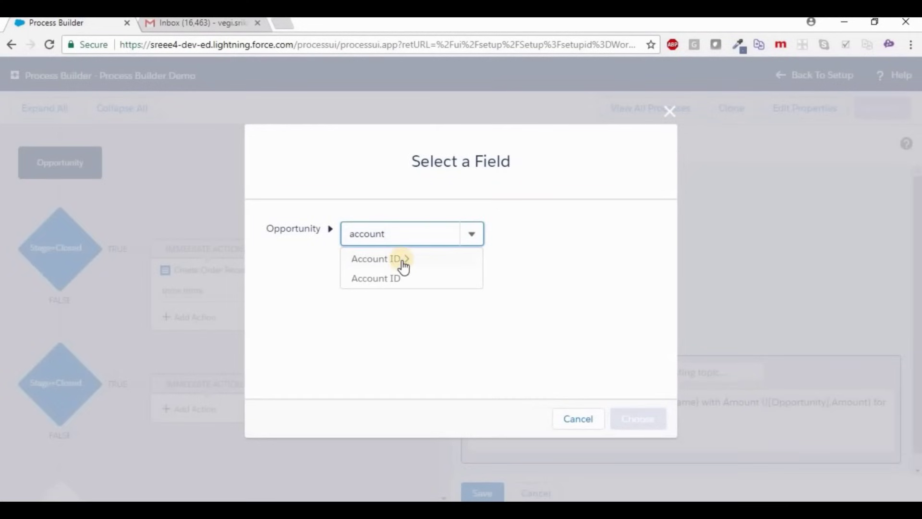
pyautogui.click(403, 262)
pyautogui.write('name')
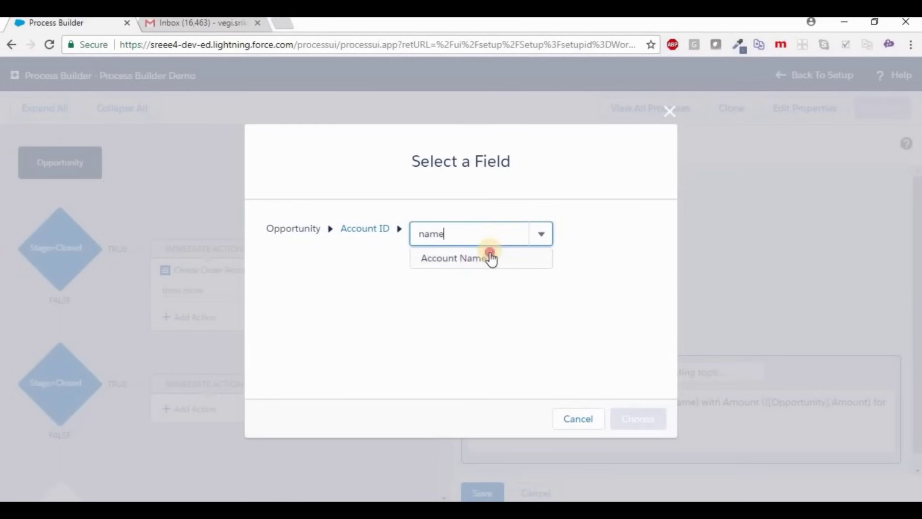
pyautogui.click(489, 258)
pyautogui.click(633, 416)
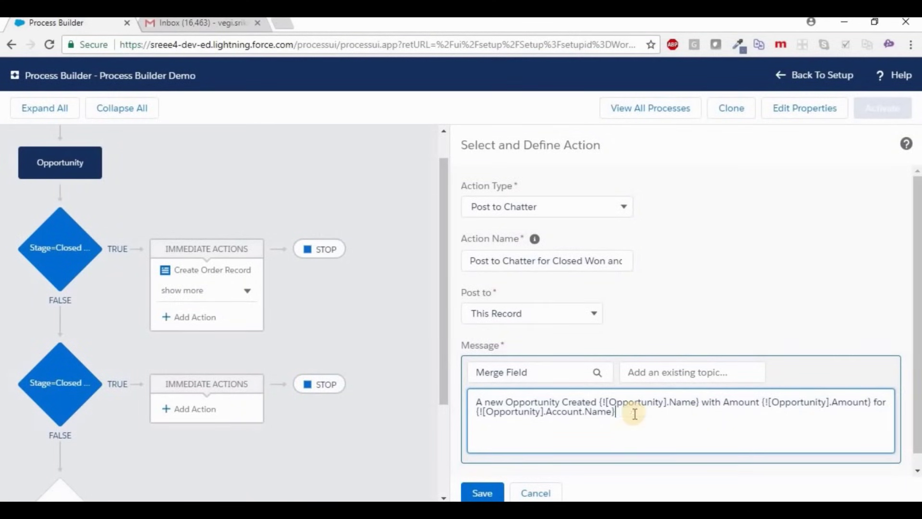
# Save the Post to Chatter action and activate the process
pyautogui.click(481, 491)
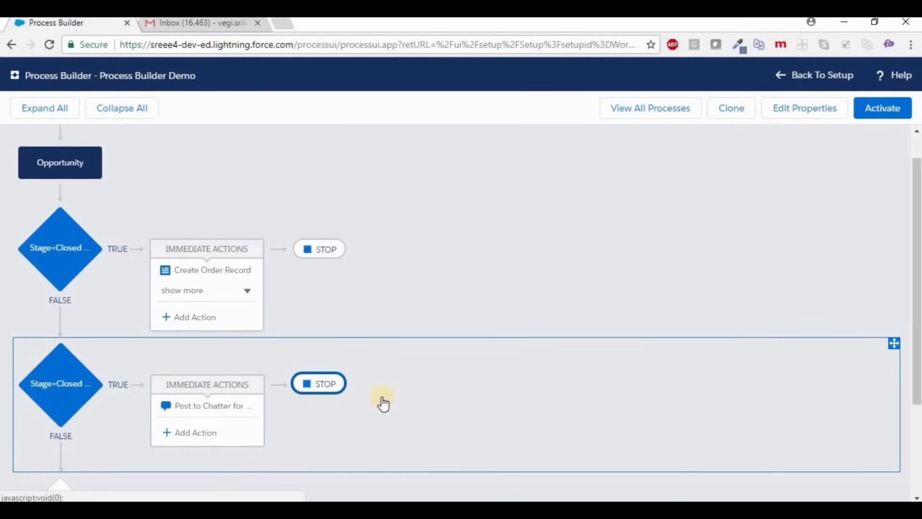
pyautogui.click(885, 111)
pyautogui.click(641, 367)
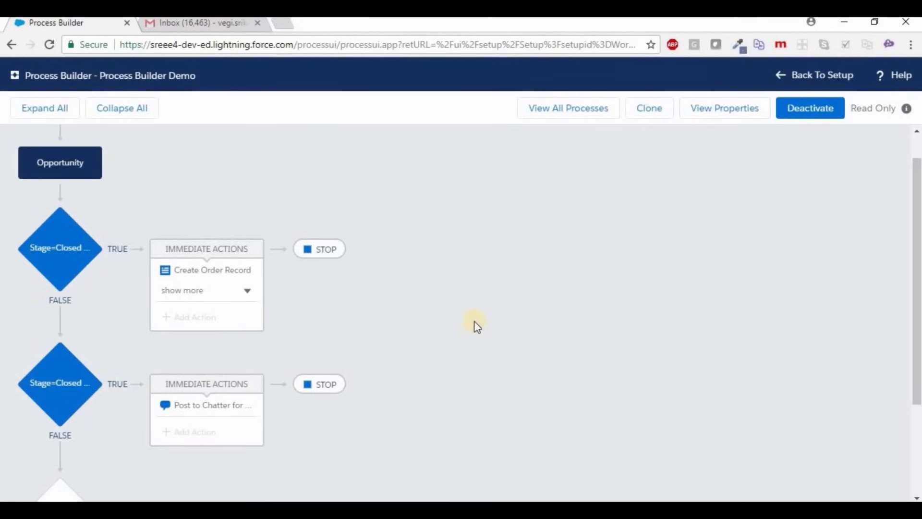
# Return to Salesforce Setup and open the "American Banking Corp.- 100 Laptops" opportunity
pyautogui.click(806, 75)
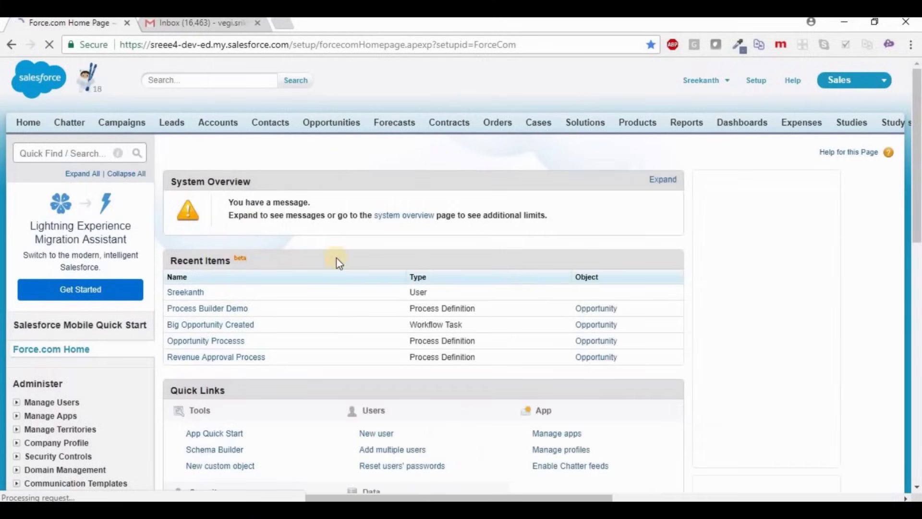
pyautogui.click(331, 122)
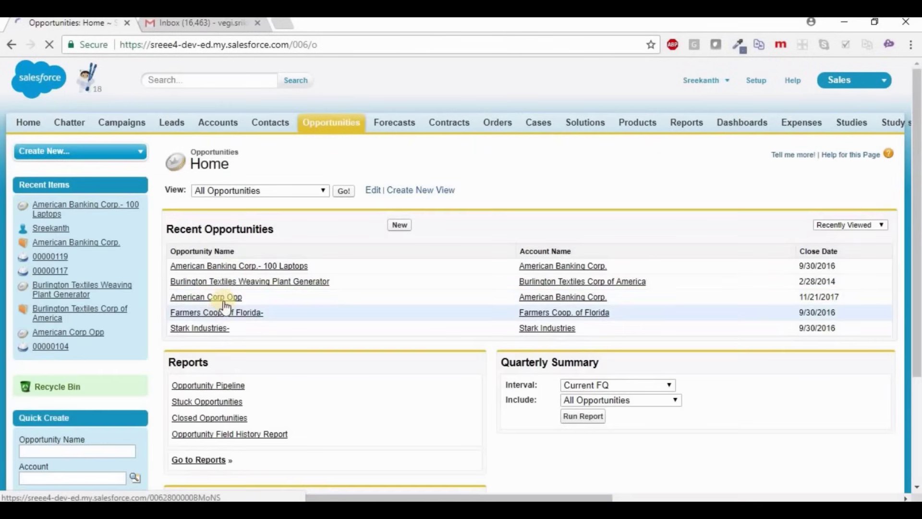
pyautogui.click(287, 265)
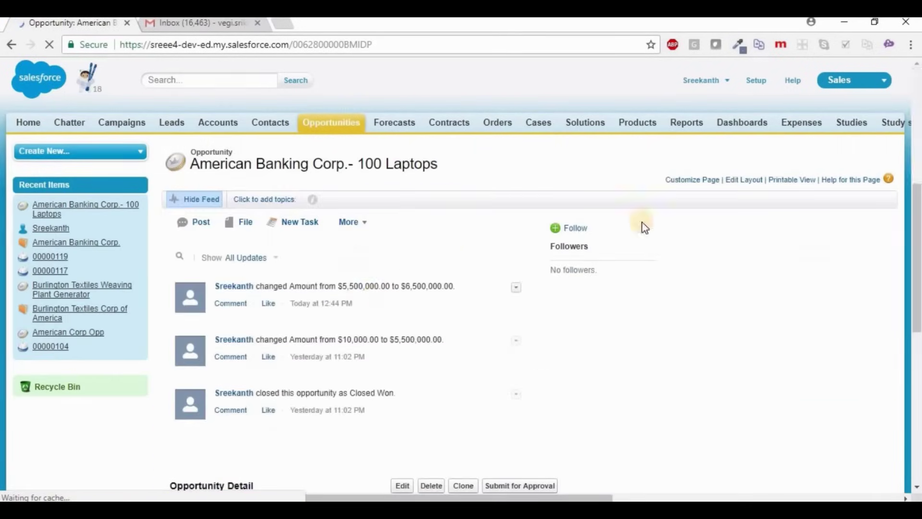
# Set the opportunity's Amount to 4000000 and save the record
pyautogui.scroll(-7, 643, 227)
pyautogui.doubleClick(692, 198)
pyautogui.write('4000000')
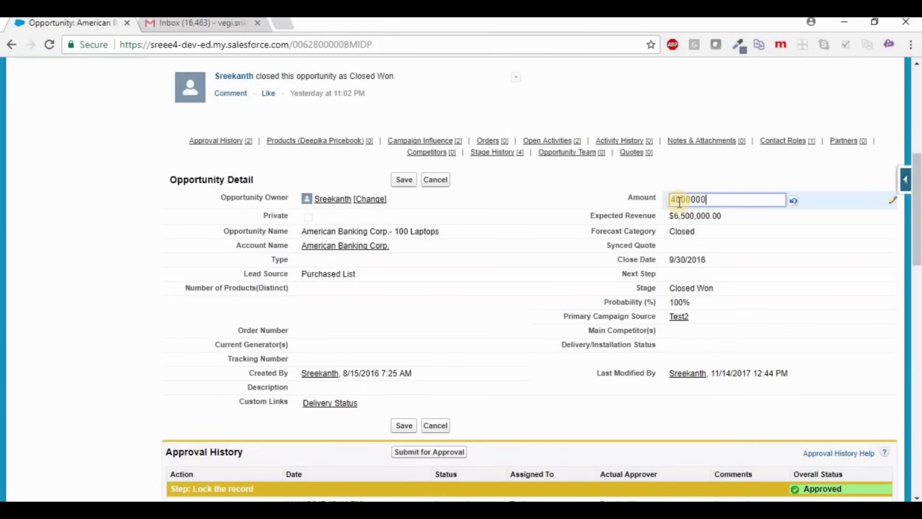
pyautogui.click(555, 205)
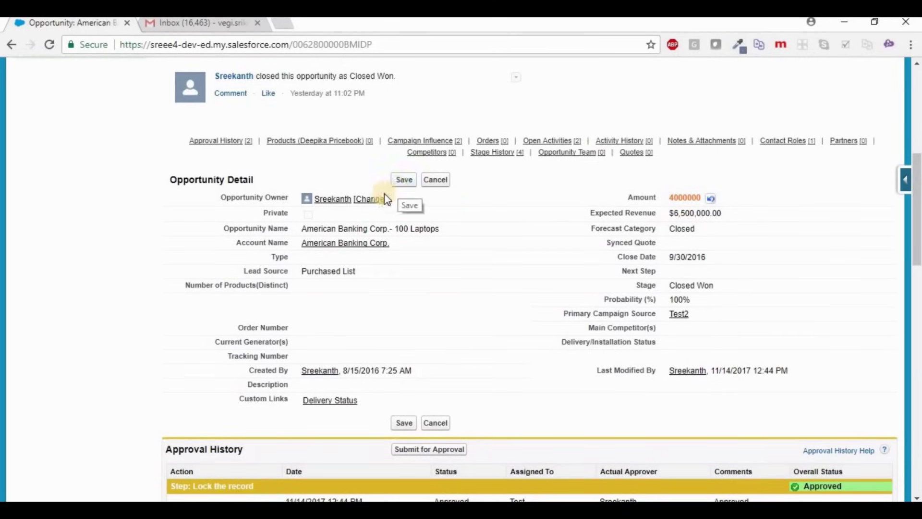
pyautogui.scroll(4, 311, 149)
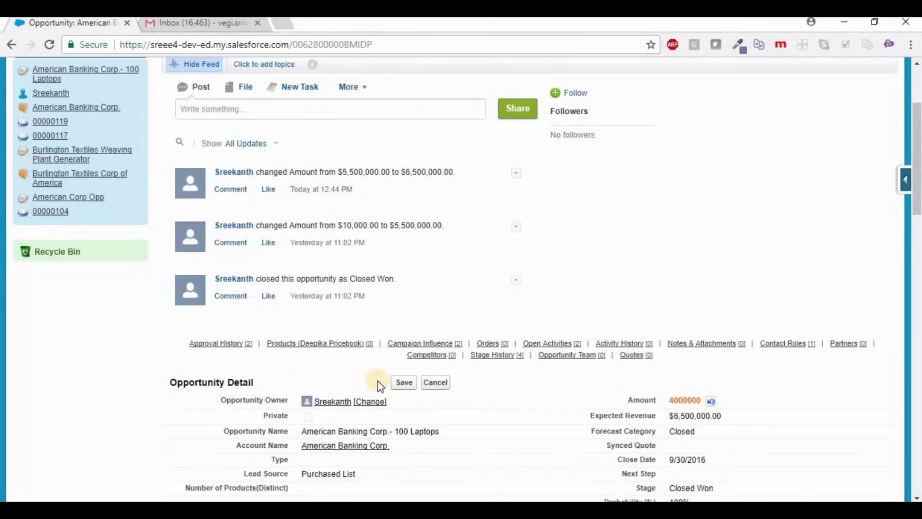
pyautogui.click(406, 382)
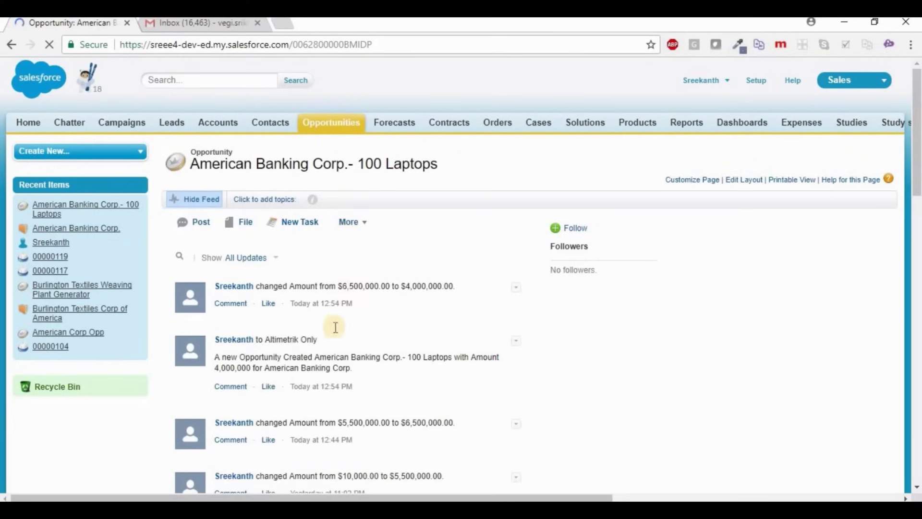
# Compare the new Chatter post's text in the opportunity feed with the opportunity's name
pyautogui.scroll(-1, 294, 359)
pyautogui.moveTo(220, 310); pyautogui.dragTo(352, 322)
pyautogui.moveTo(273, 111); pyautogui.dragTo(344, 96)
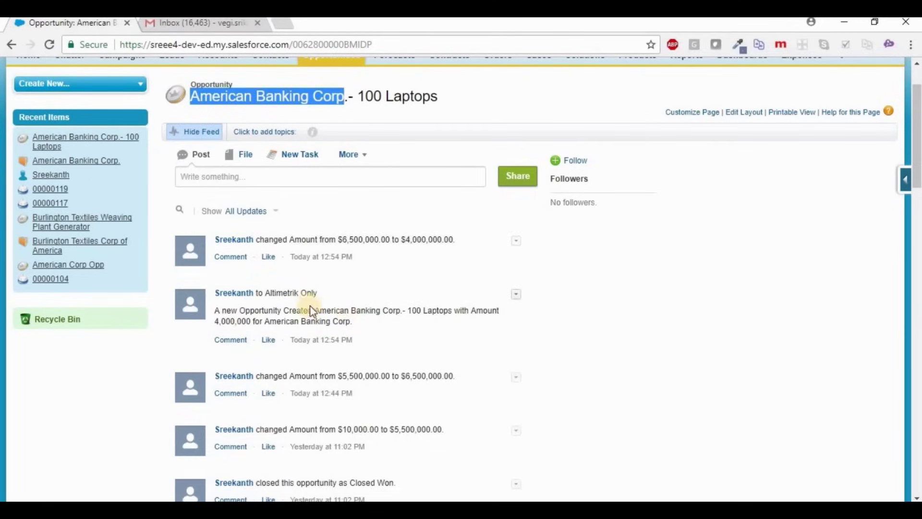
# Check the opportunity name and amount quoted in the Altimetrik Only Chatter post on the opportunity's feed
pyautogui.moveTo(314, 310); pyautogui.dragTo(452, 308)
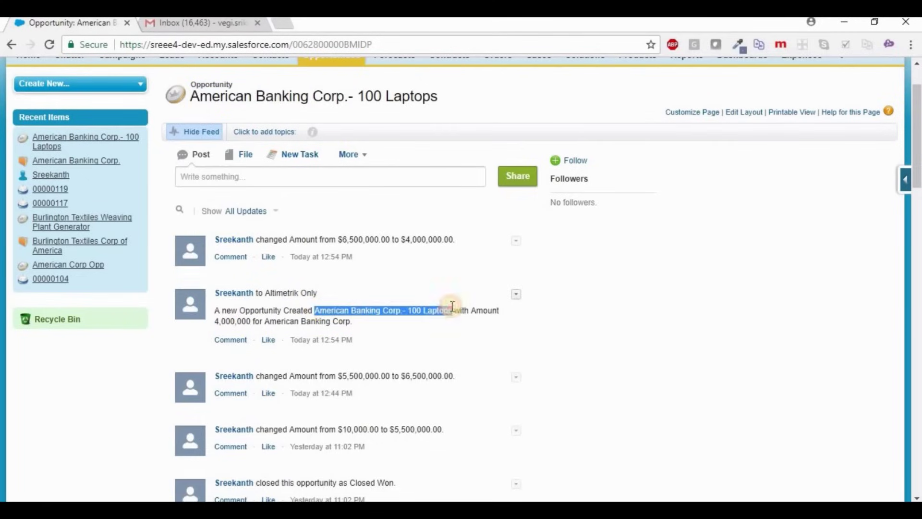
pyautogui.scroll(-2, 346, 329)
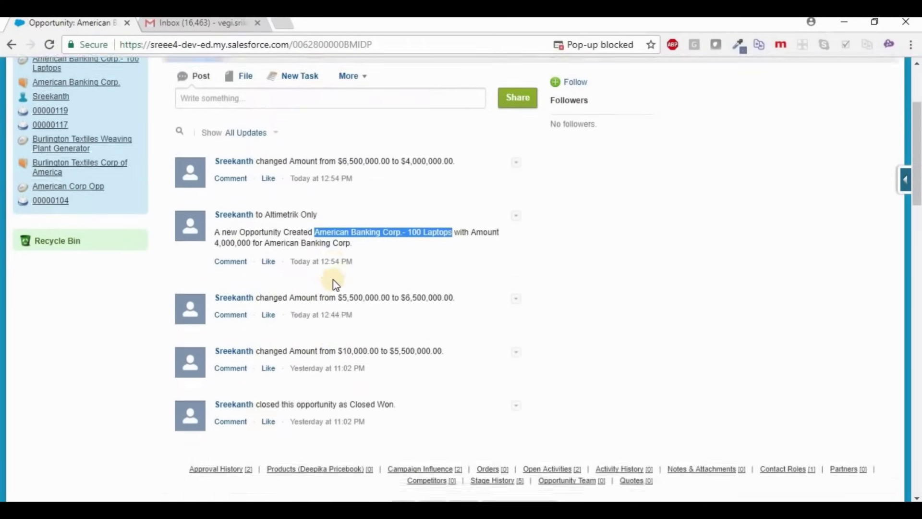
pyautogui.scroll(2, 335, 283)
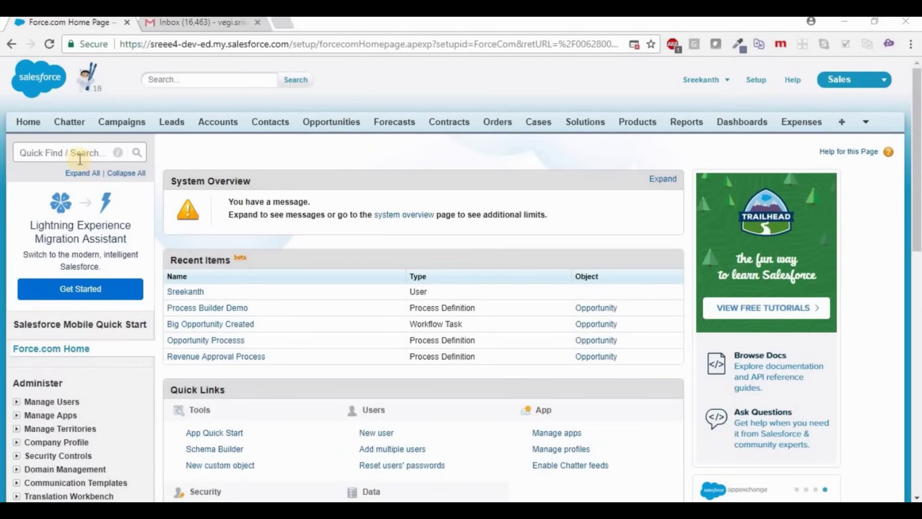
# Open Version 3 of Process Builder Demo from Setup and clone it as a version of the current process
pyautogui.click(76, 150)
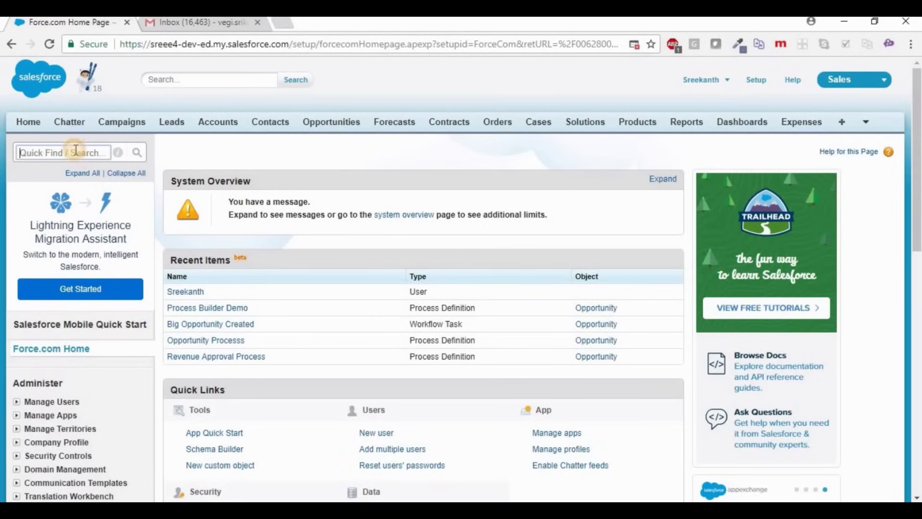
pyautogui.write('Process')
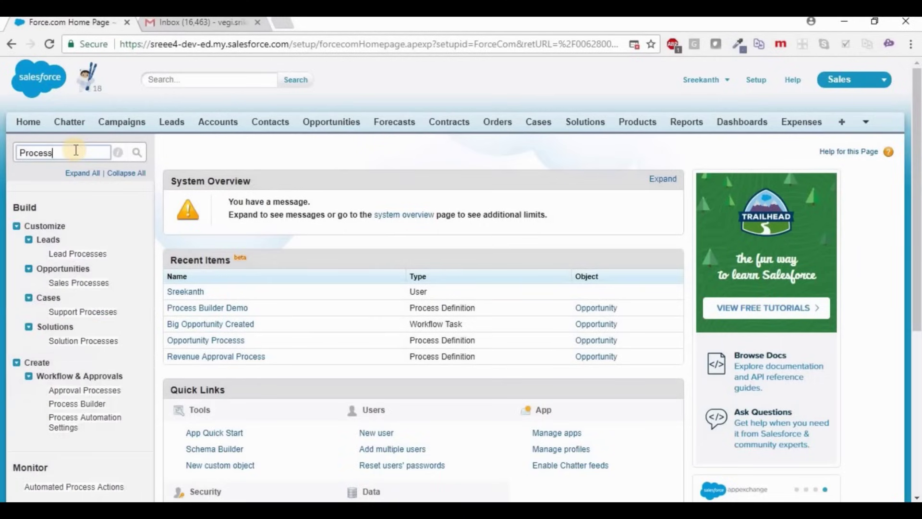
pyautogui.write(' builder')
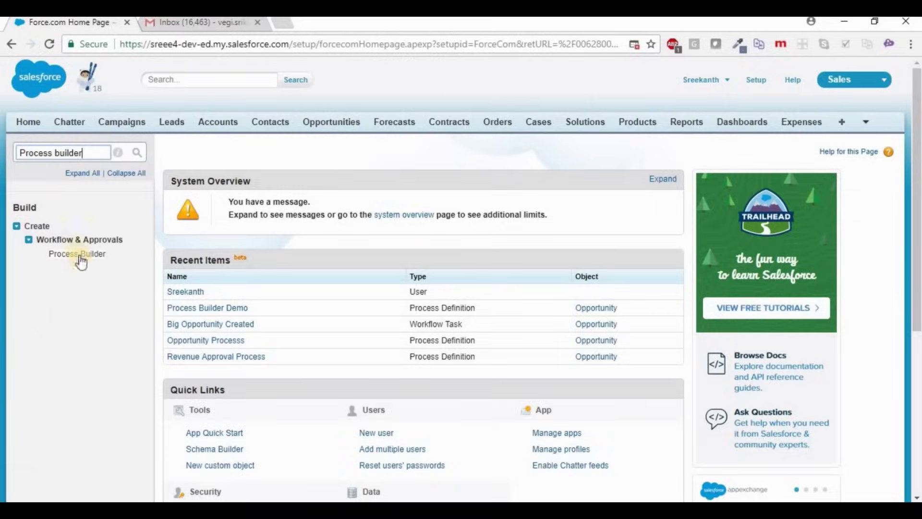
pyautogui.click(81, 253)
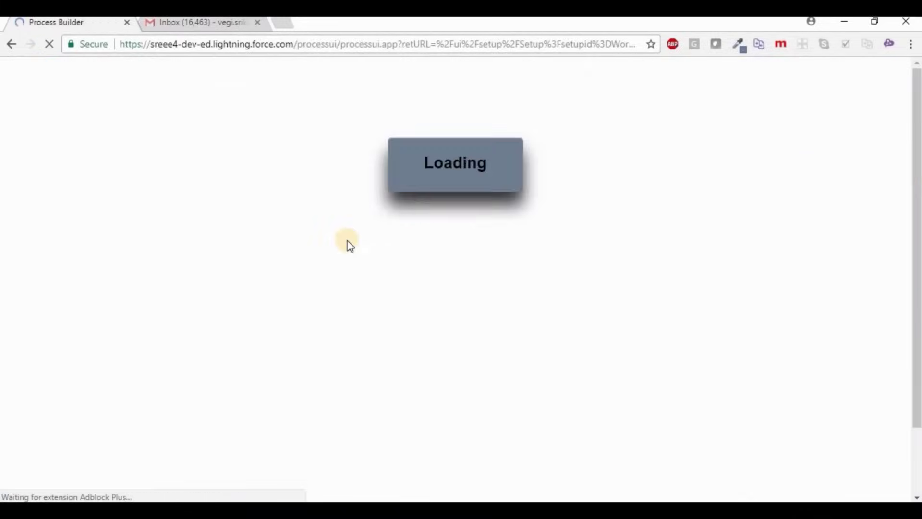
pyautogui.click(38, 210)
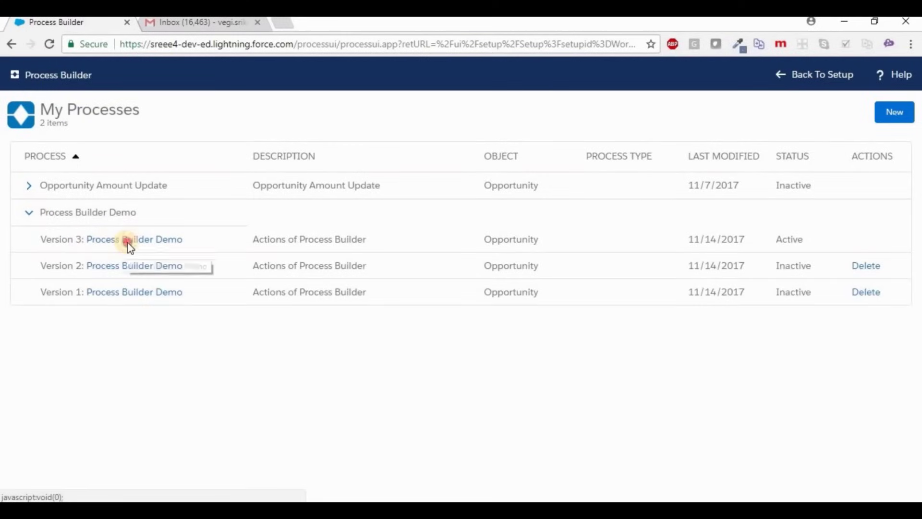
pyautogui.click(133, 241)
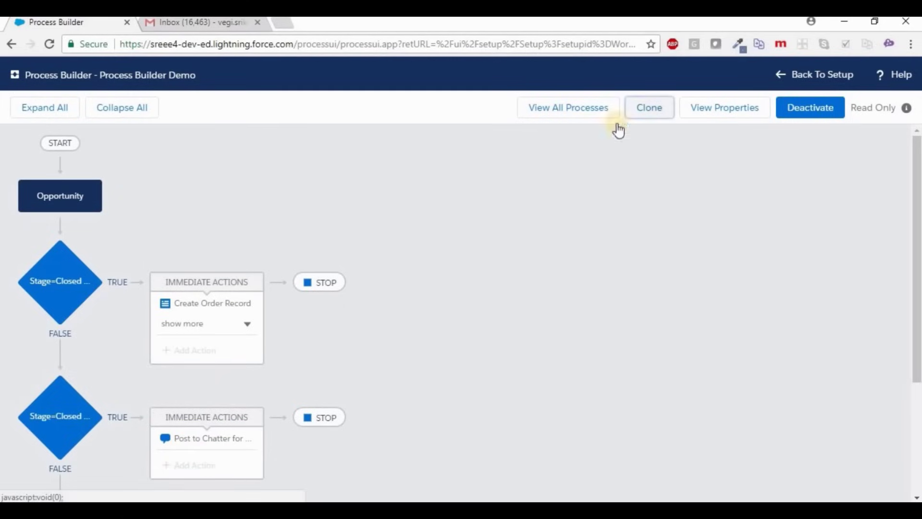
pyautogui.click(644, 110)
pyautogui.click(712, 420)
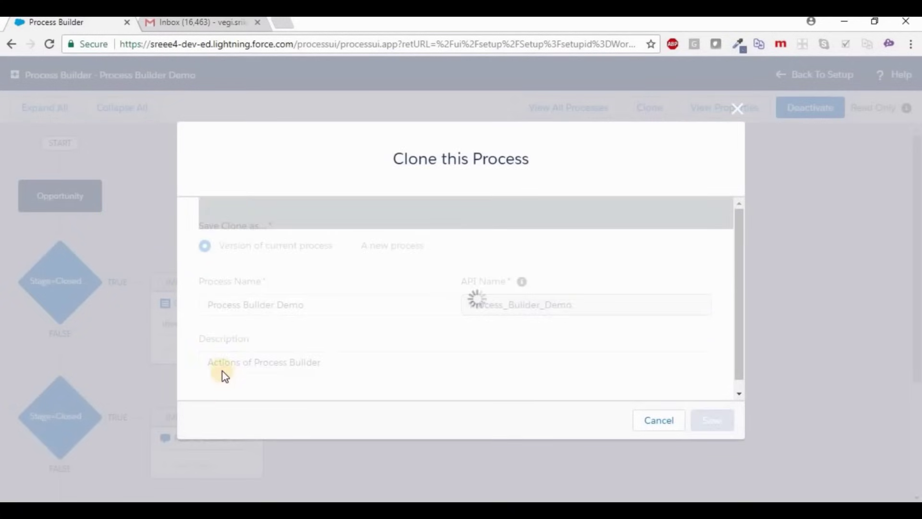
# Add an Email Alerts action named "Email Alert" to the second Closed Won criteria, using the Opporutunity_Created1 alert, and save it
pyautogui.scroll(-3, 188, 381)
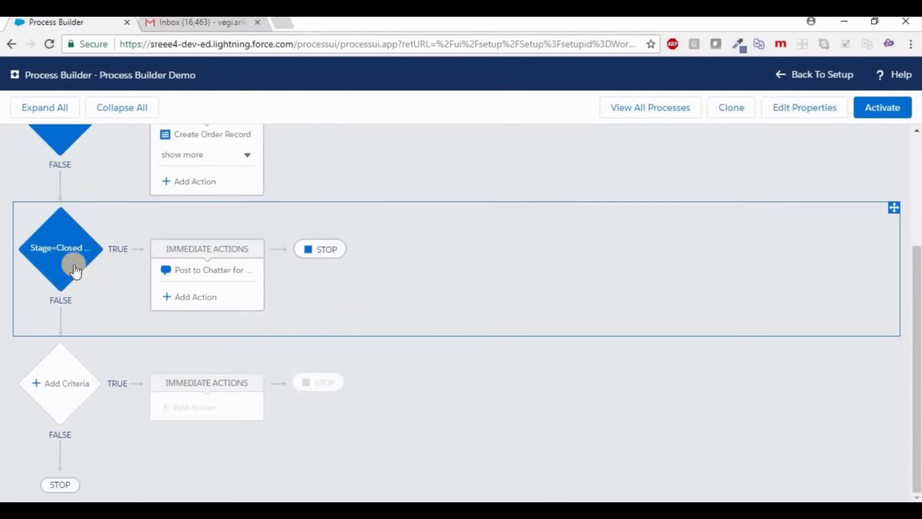
pyautogui.click(192, 305)
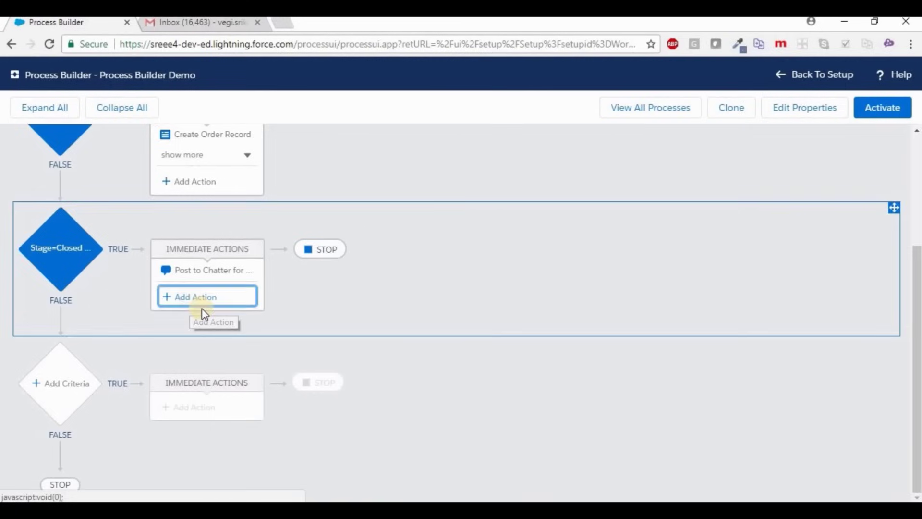
pyautogui.click(530, 207)
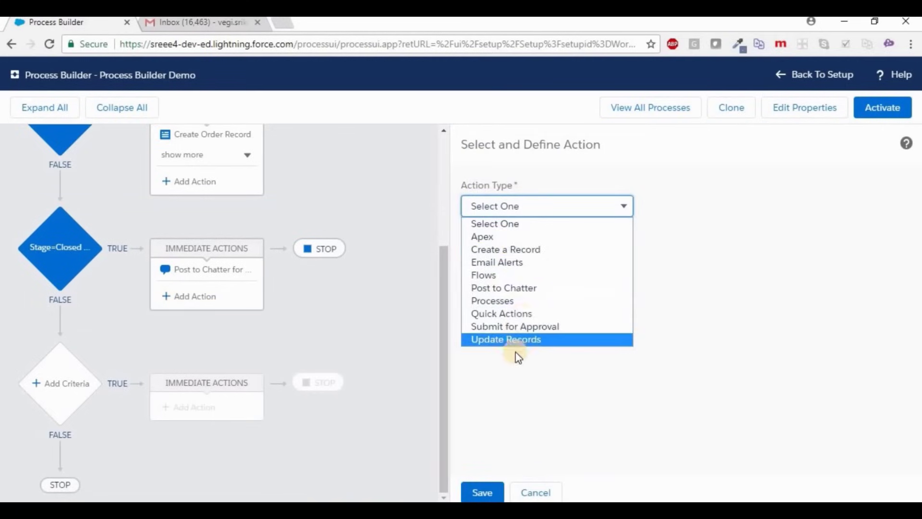
pyautogui.click(540, 268)
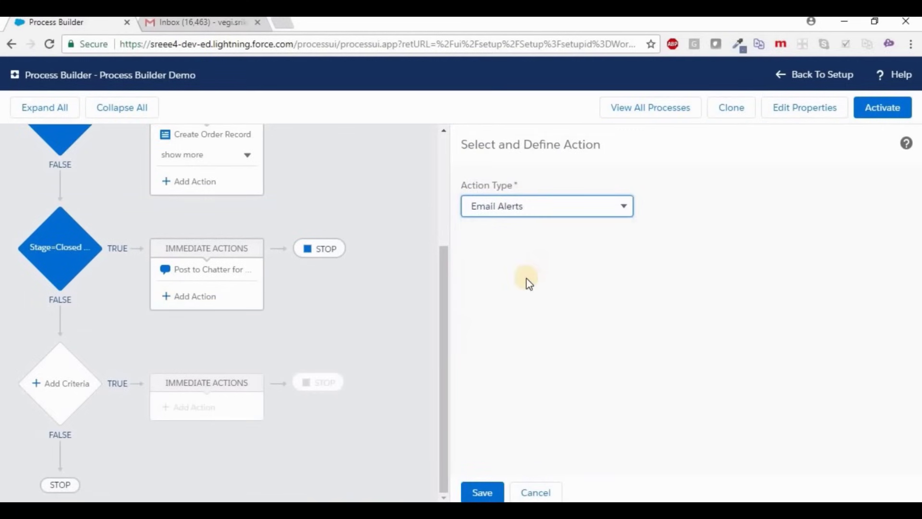
pyautogui.click(535, 261)
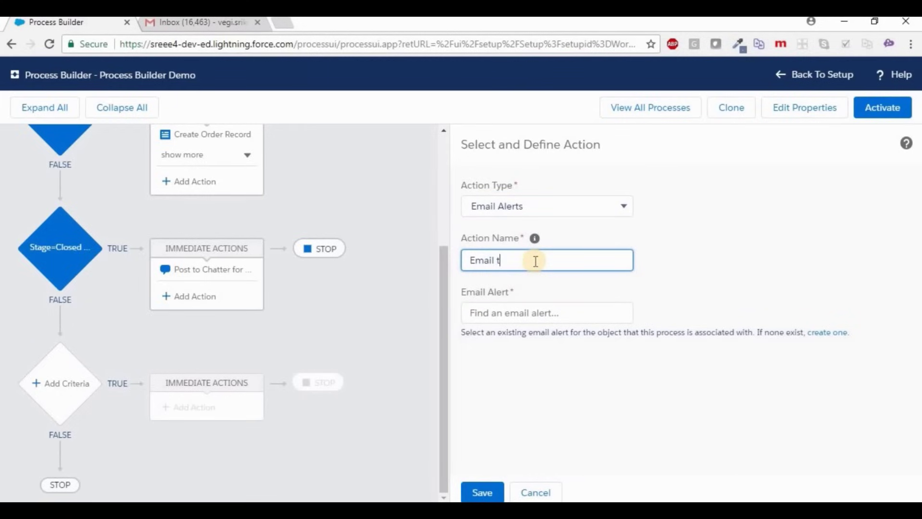
pyautogui.click(497, 313)
pyautogui.write('o')
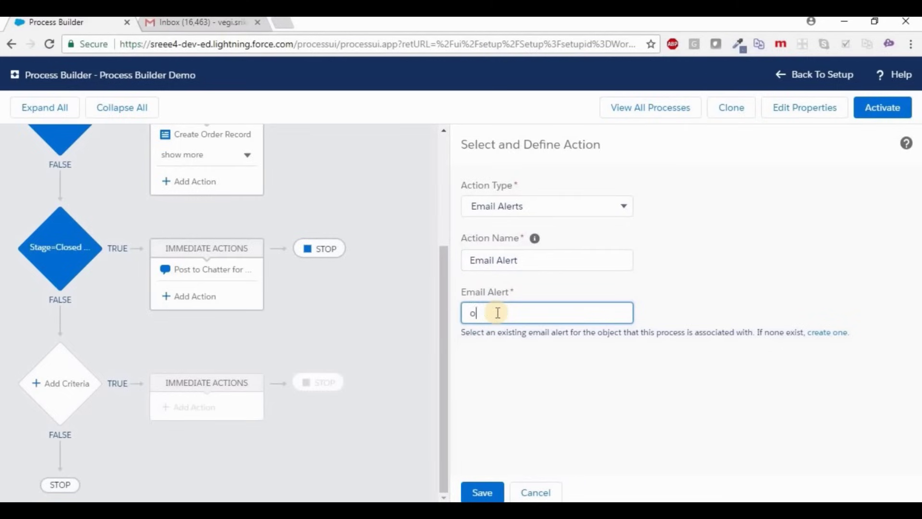
pyautogui.write('pp')
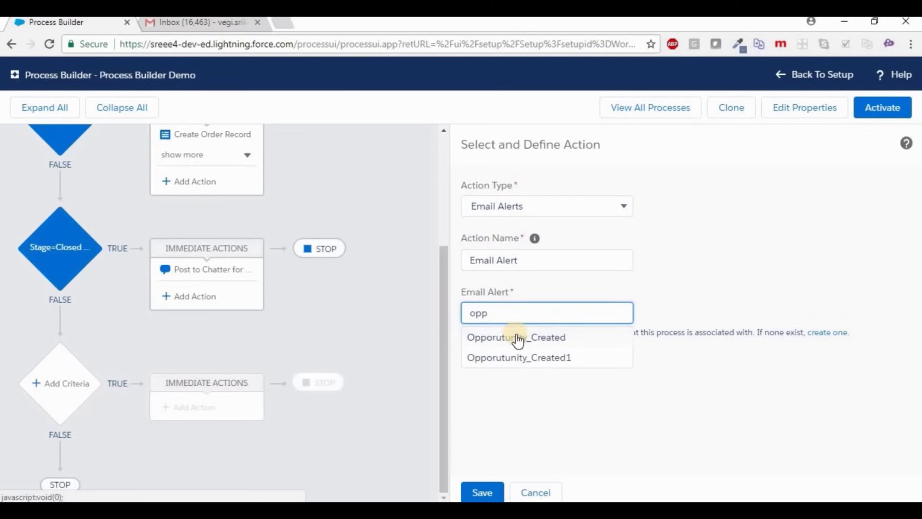
pyautogui.click(518, 356)
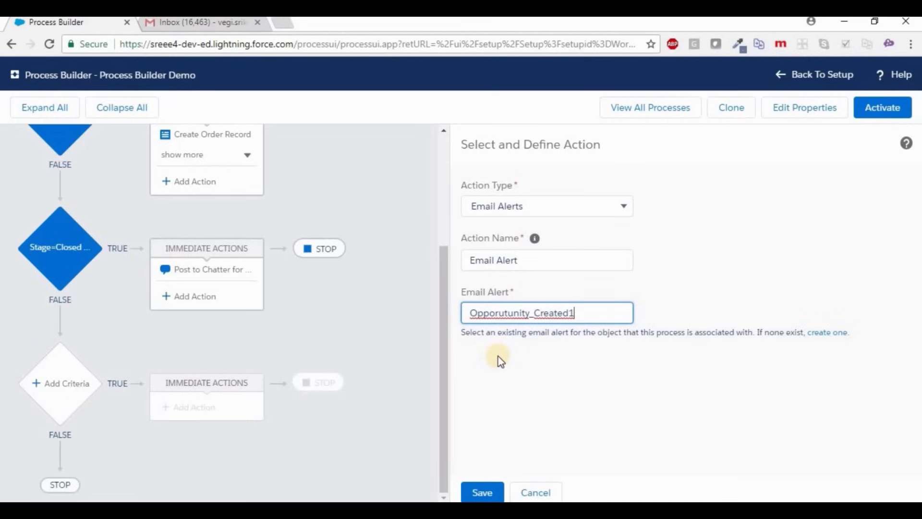
pyautogui.click(484, 491)
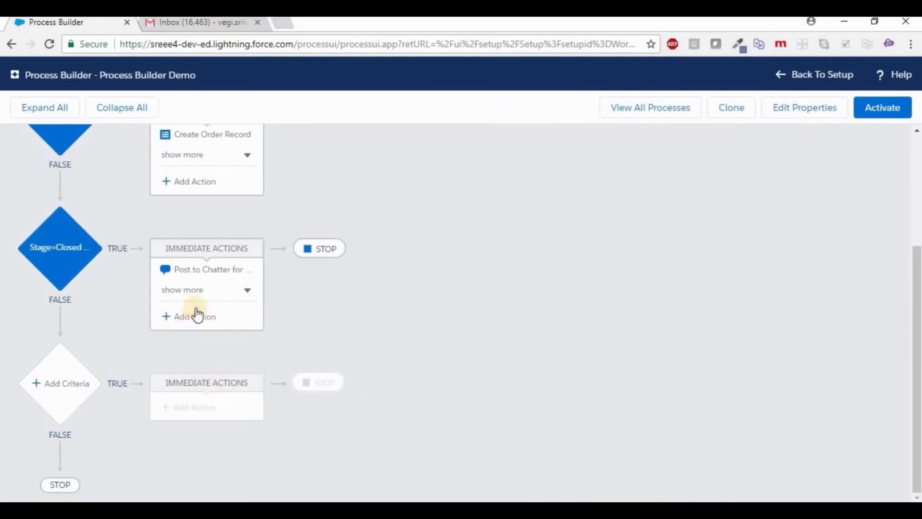
# Expand the second criteria's immediate actions and activate the cloned process version
pyautogui.click(217, 291)
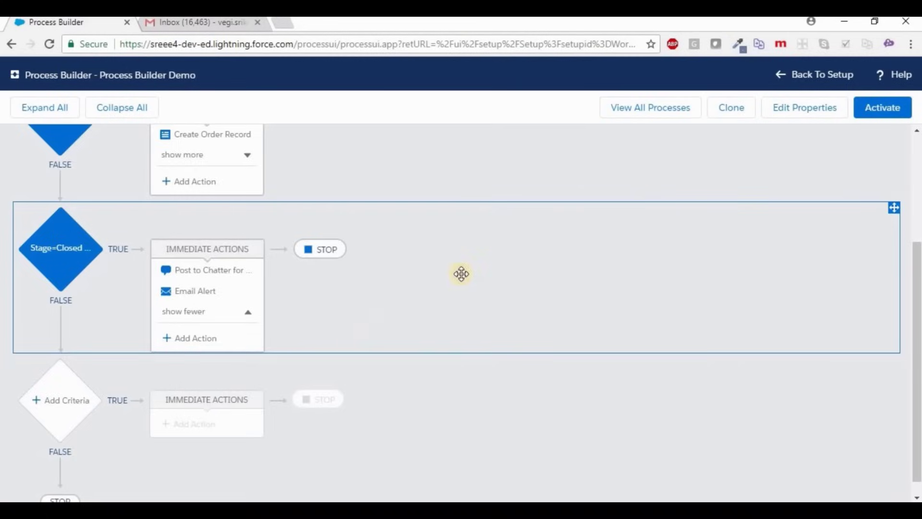
pyautogui.click(888, 111)
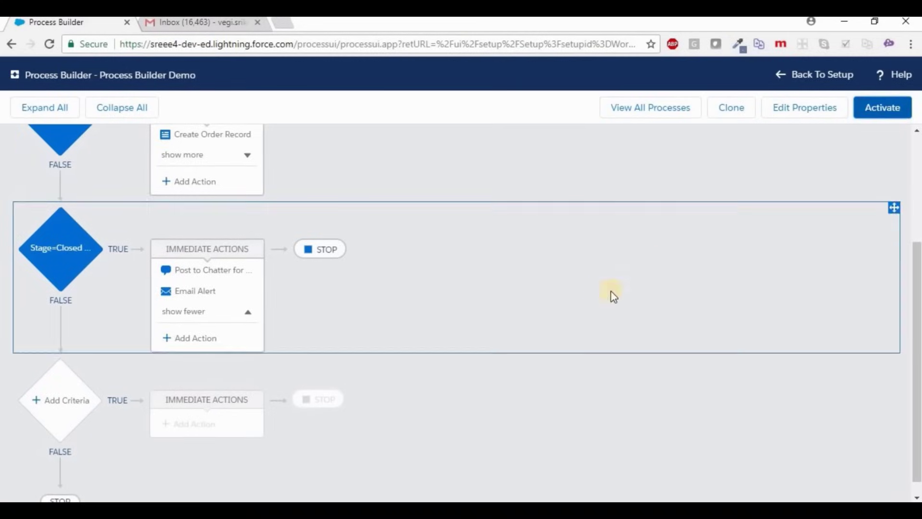
pyautogui.click(623, 358)
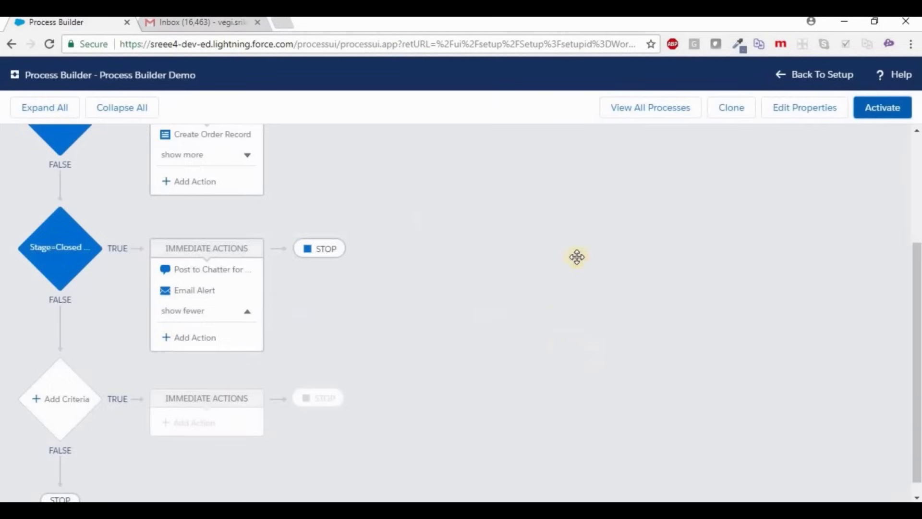
# Open the "American Banking Corp.- 100 Laptops" opportunity from Salesforce, set its Amount to 3000000 and save the record
pyautogui.click(815, 74)
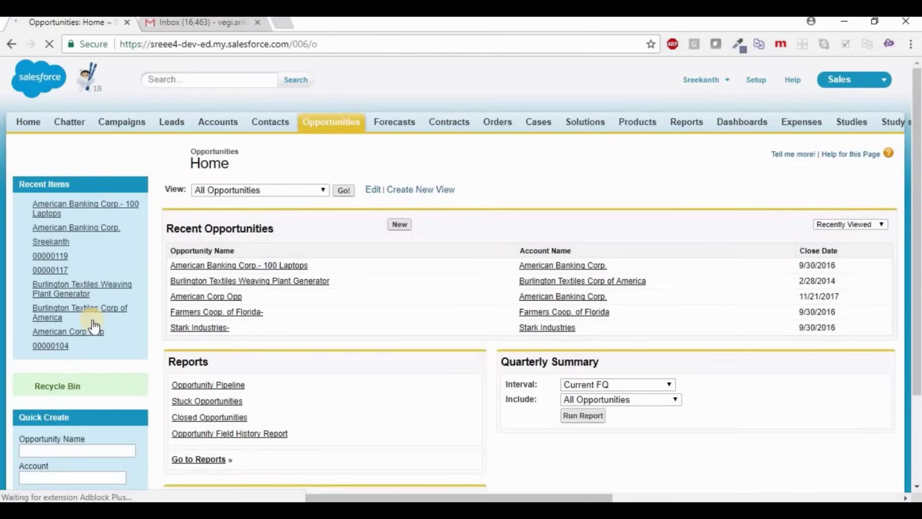
pyautogui.click(216, 271)
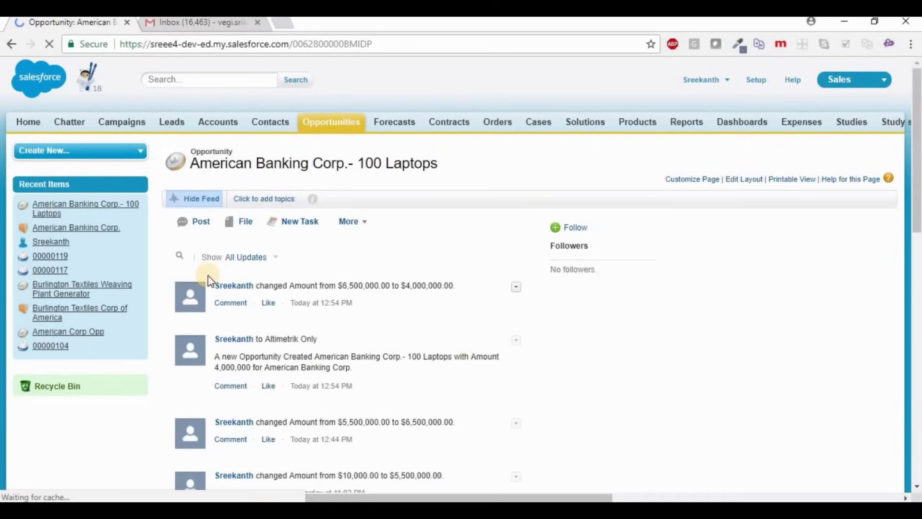
pyautogui.scroll(-2, 223, 281)
pyautogui.scroll(-6, 222, 280)
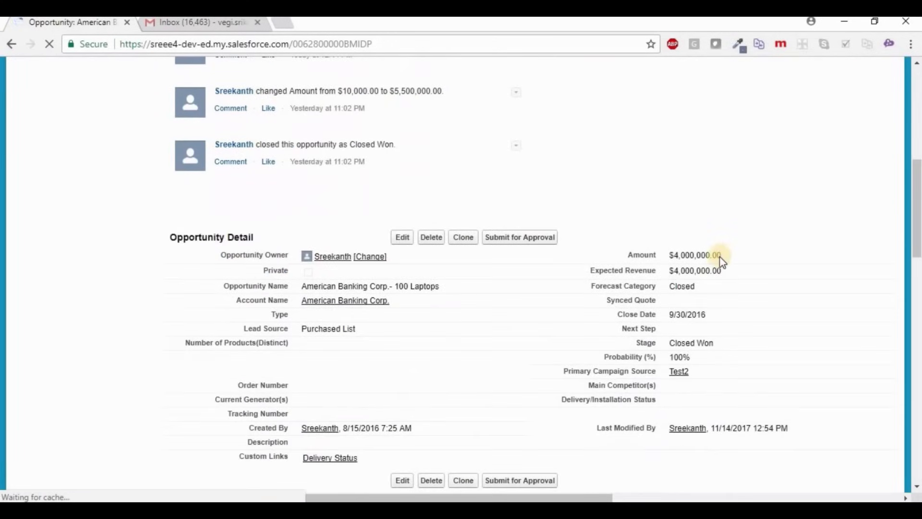
pyautogui.doubleClick(708, 266)
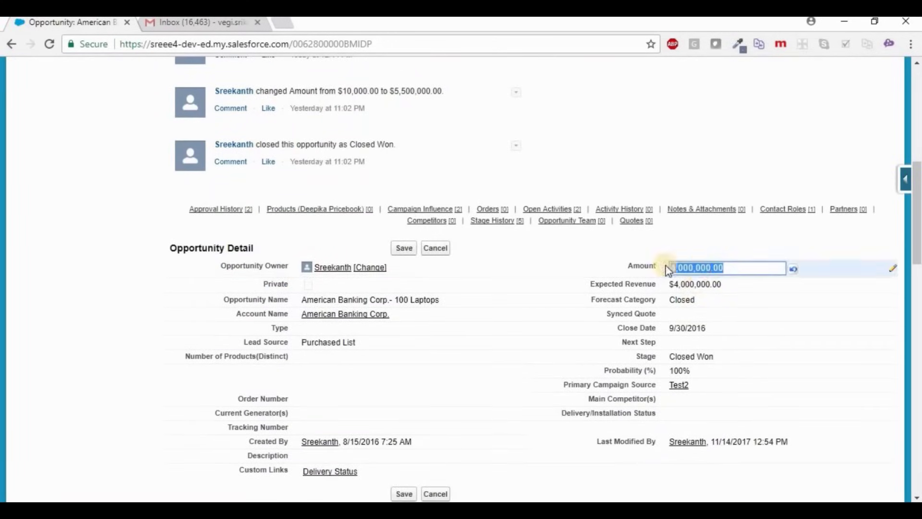
pyautogui.click(678, 269)
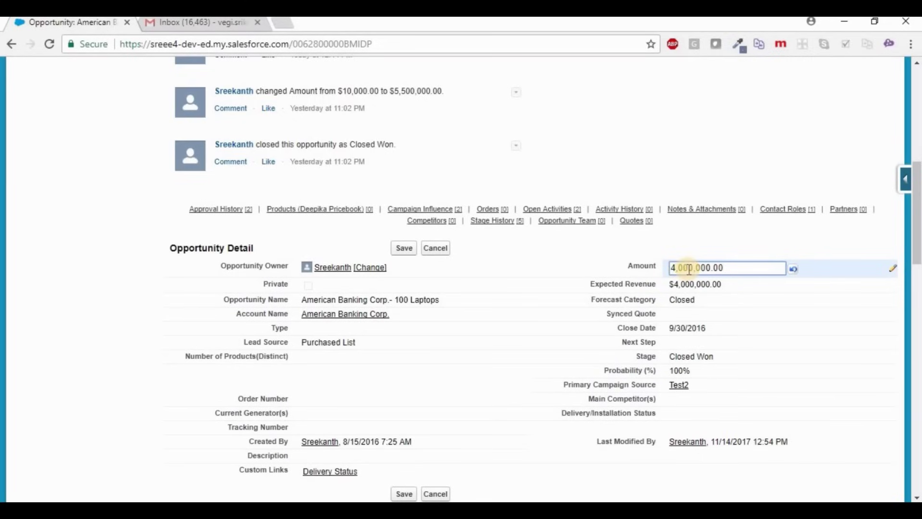
pyautogui.click(401, 248)
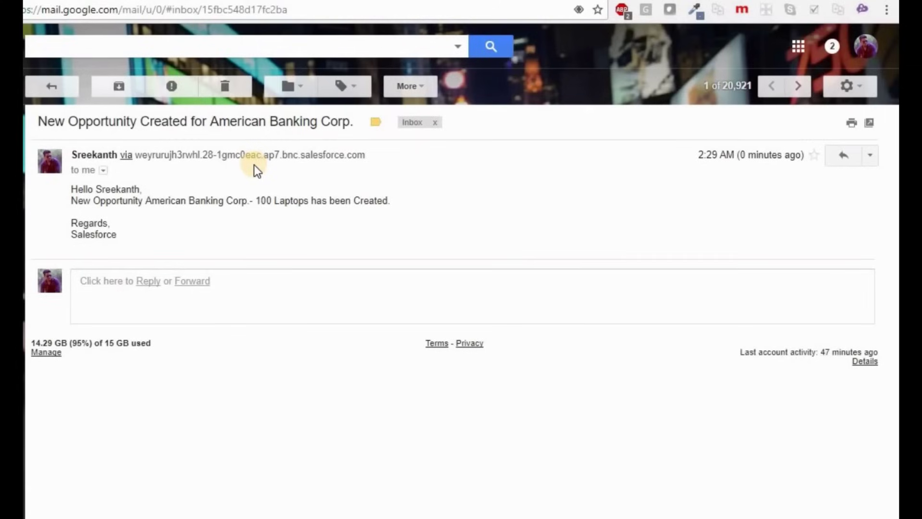
# Switch to Gmail and read the body of the "New Opportunity Created for American Banking Corp." email
pyautogui.moveTo(122, 219); pyautogui.dragTo(55, 184)
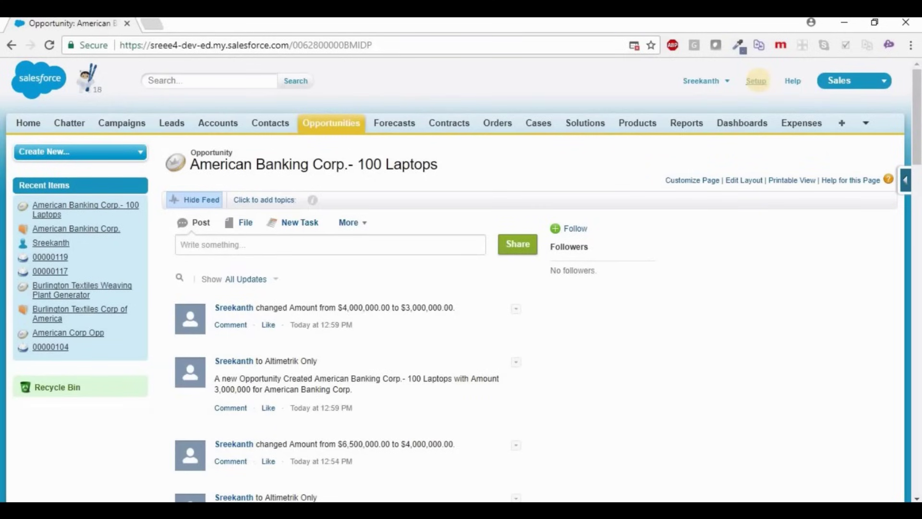
# Return to Process Builder from Salesforce Setup, open the active Process Builder Demo version and expand the second criteria's immediate actions
pyautogui.click(756, 80)
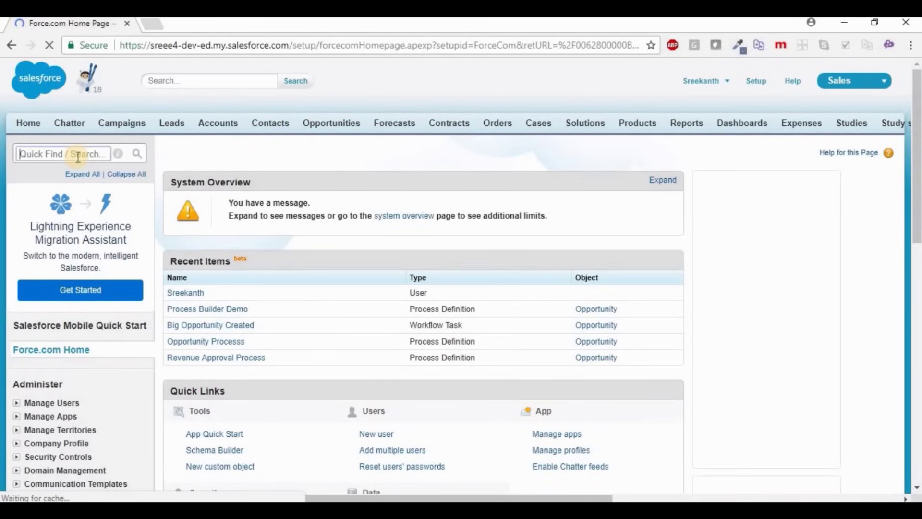
pyautogui.write('Process Builder')
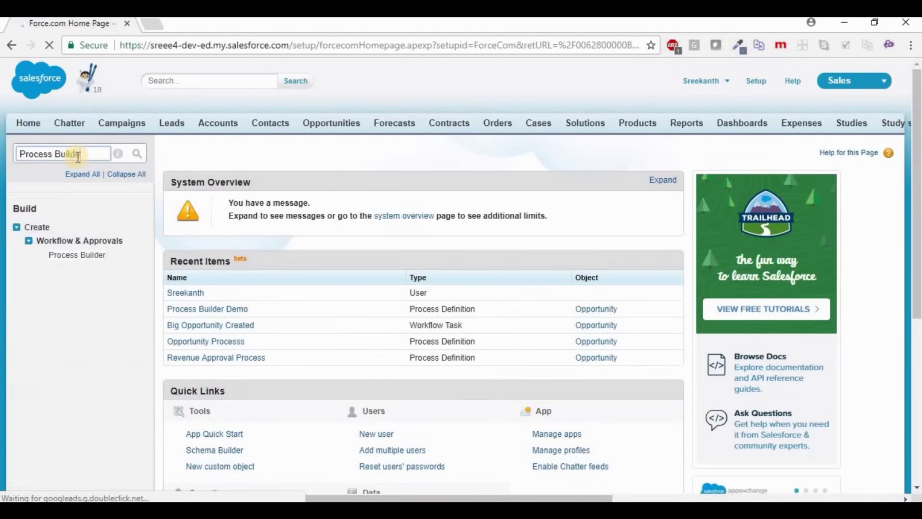
pyautogui.click(96, 260)
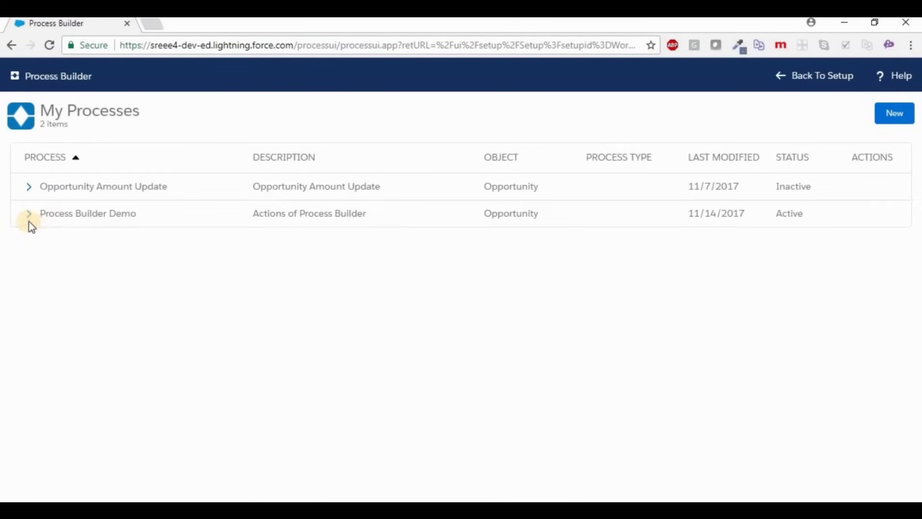
pyautogui.click(29, 213)
pyautogui.click(143, 245)
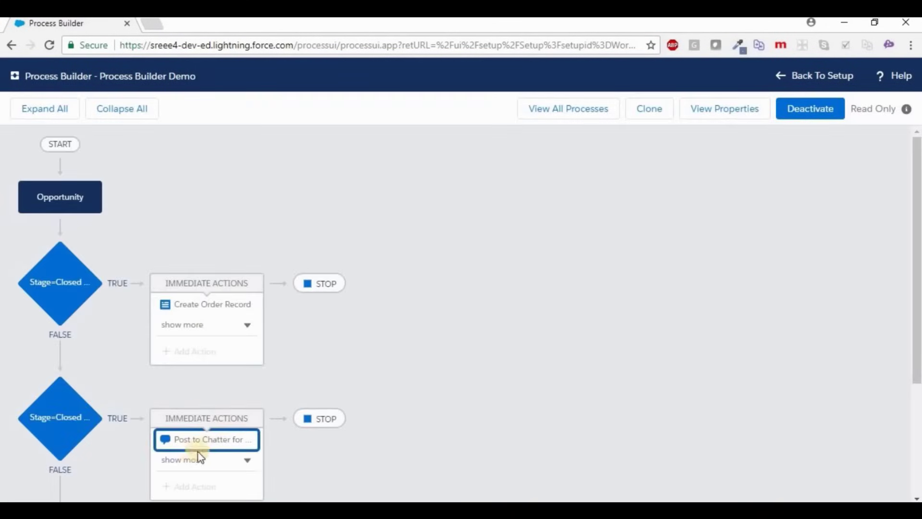
pyautogui.click(224, 463)
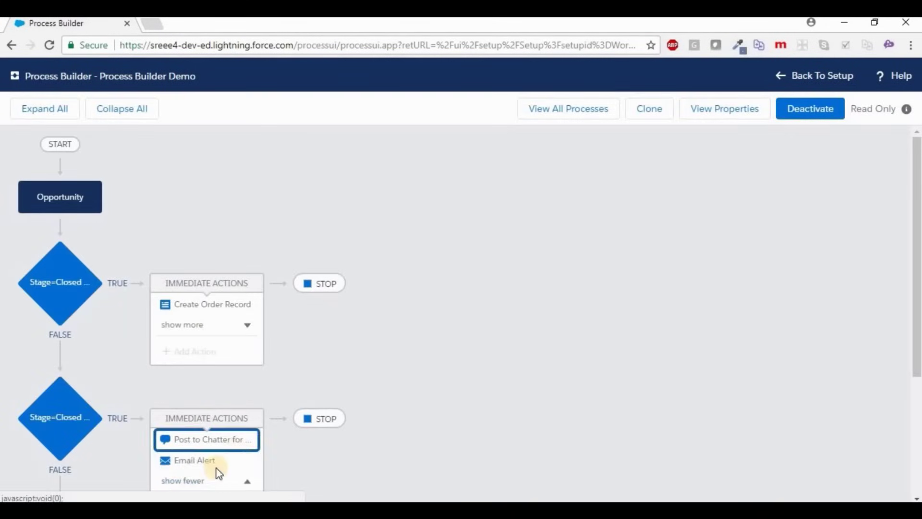
pyautogui.scroll(-2, 221, 447)
pyautogui.scroll(-3, 110, 422)
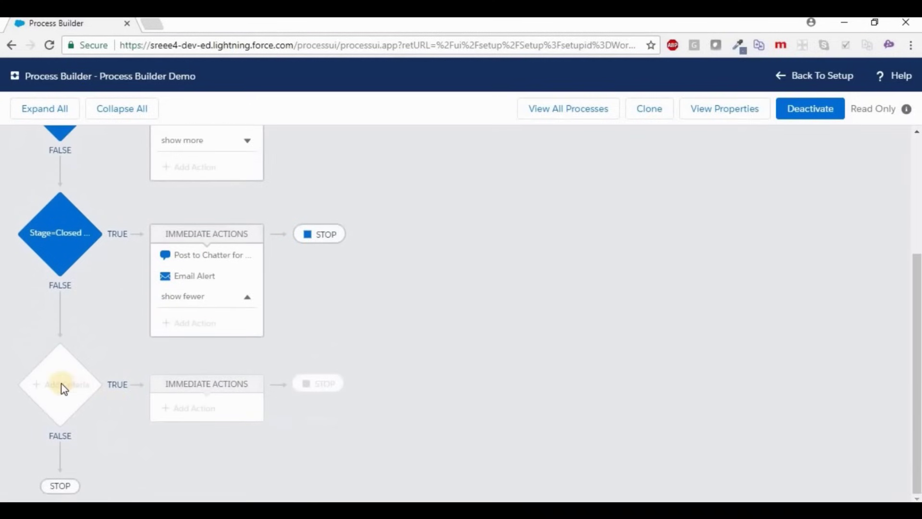
# Clone the process as a version of the current process and add a third criteria named "Stage=Closed Lost"
pyautogui.scroll(2, 521, 242)
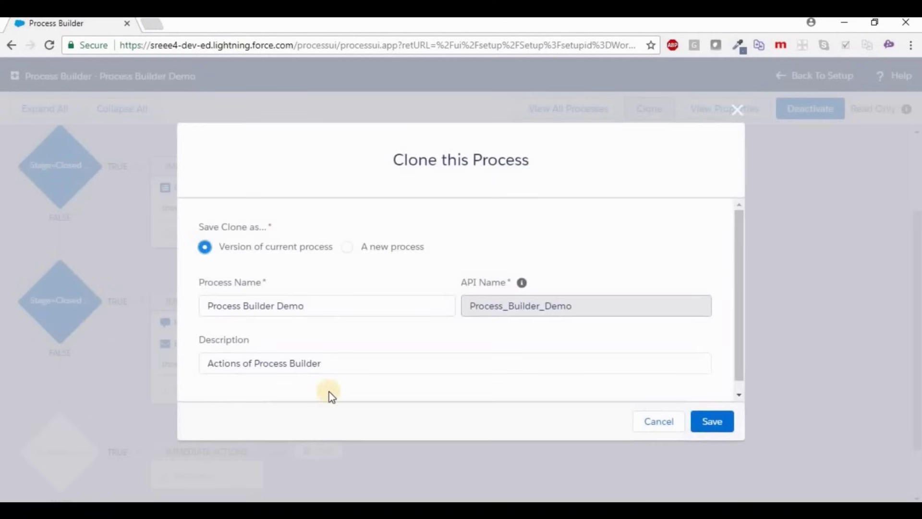
pyautogui.click(702, 422)
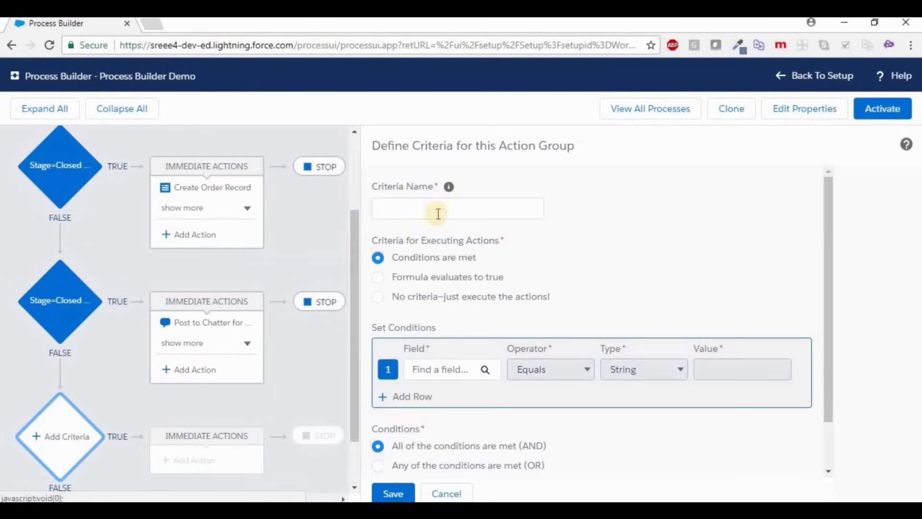
pyautogui.click(440, 208)
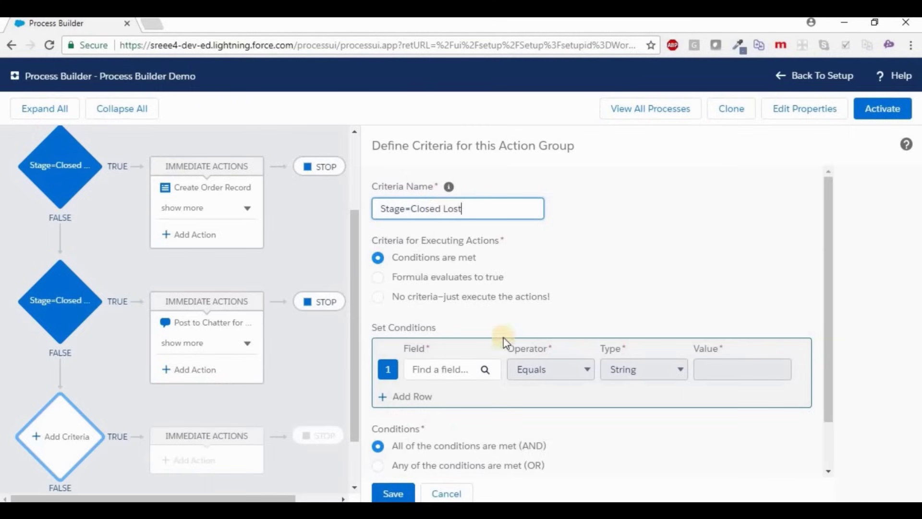
# Set the new criteria's condition to the Opportunity's Stage field equals picklist value Closed Lost and save the criteria
pyautogui.click(456, 374)
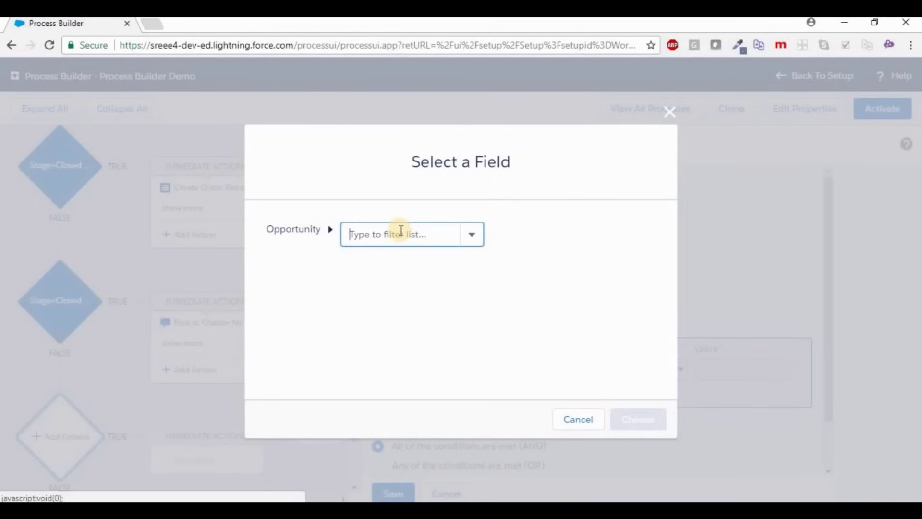
pyautogui.write('stage')
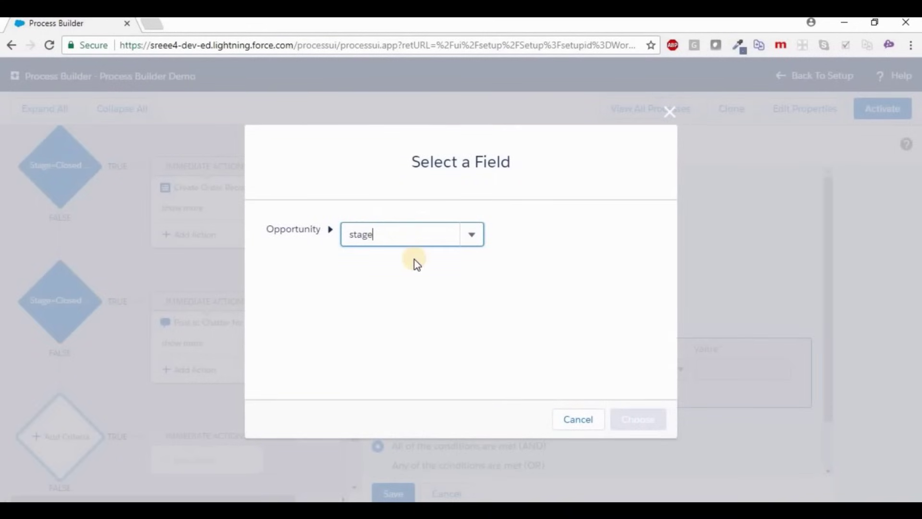
pyautogui.click(405, 264)
pyautogui.click(643, 421)
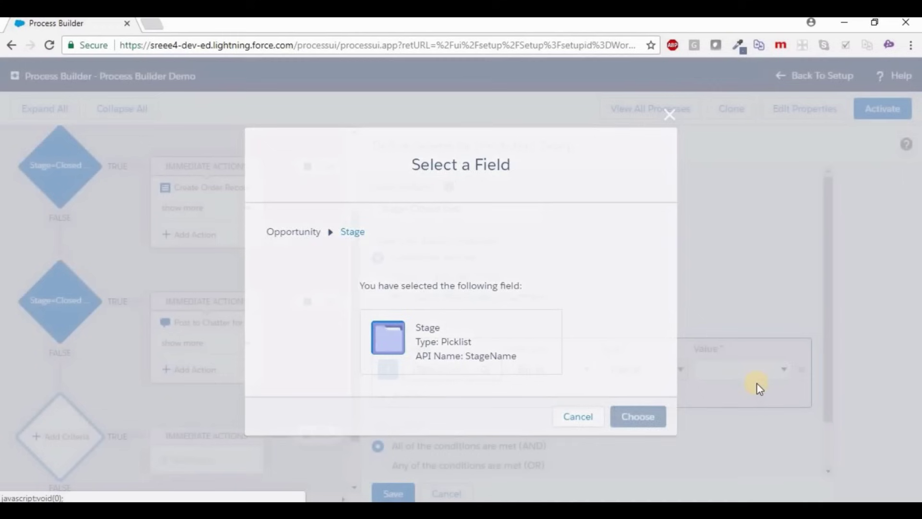
pyautogui.click(757, 374)
pyautogui.click(752, 348)
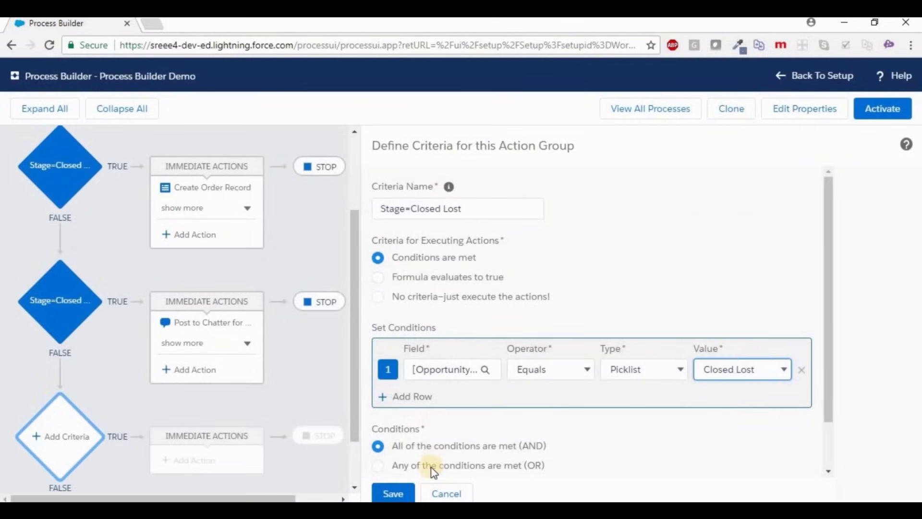
pyautogui.click(392, 493)
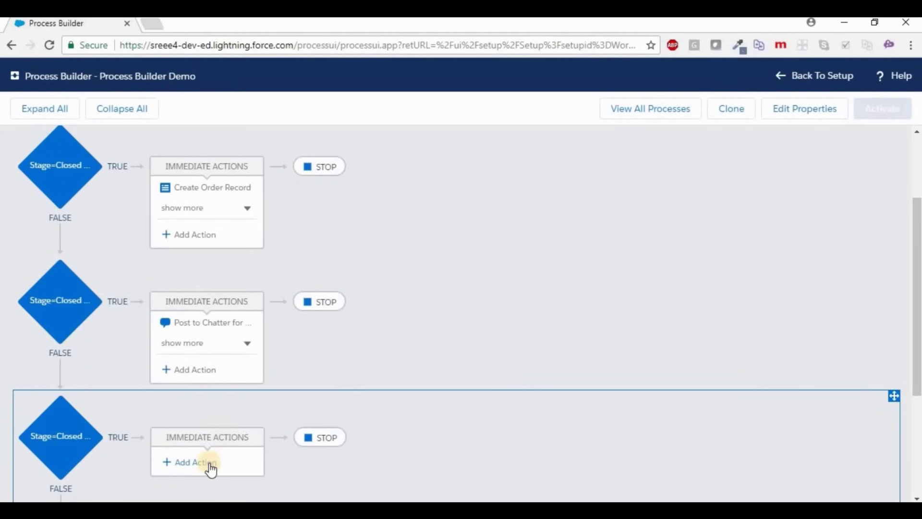
# Add an Update Records immediate action named "Update all Opp Products" to the Stage=Closed Lost criteria
pyautogui.click(209, 464)
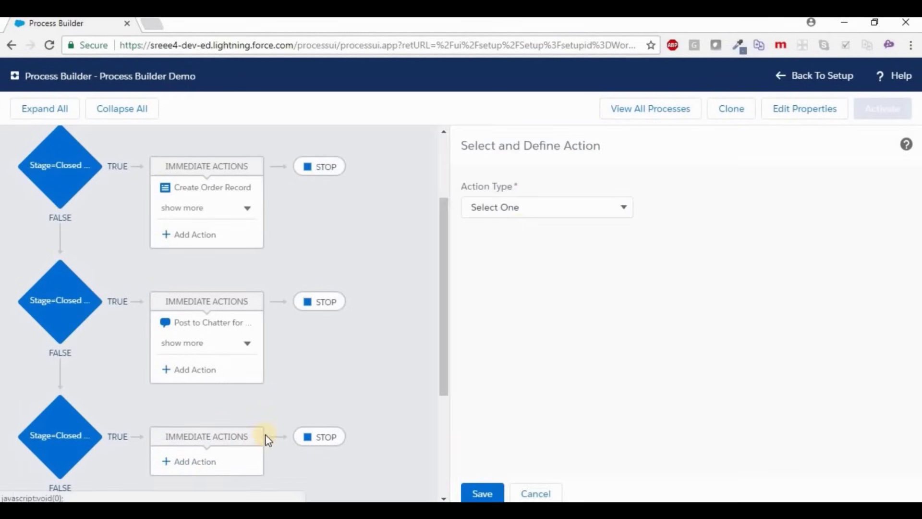
pyautogui.click(537, 208)
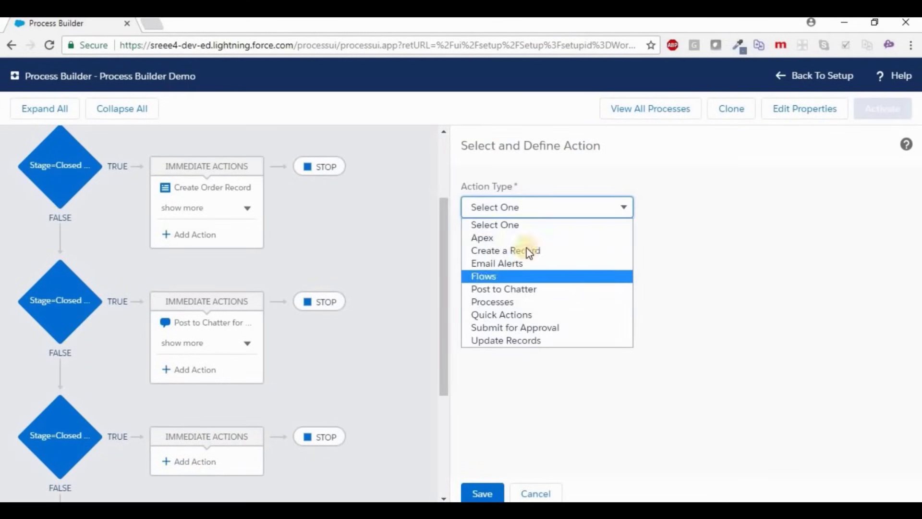
pyautogui.click(517, 340)
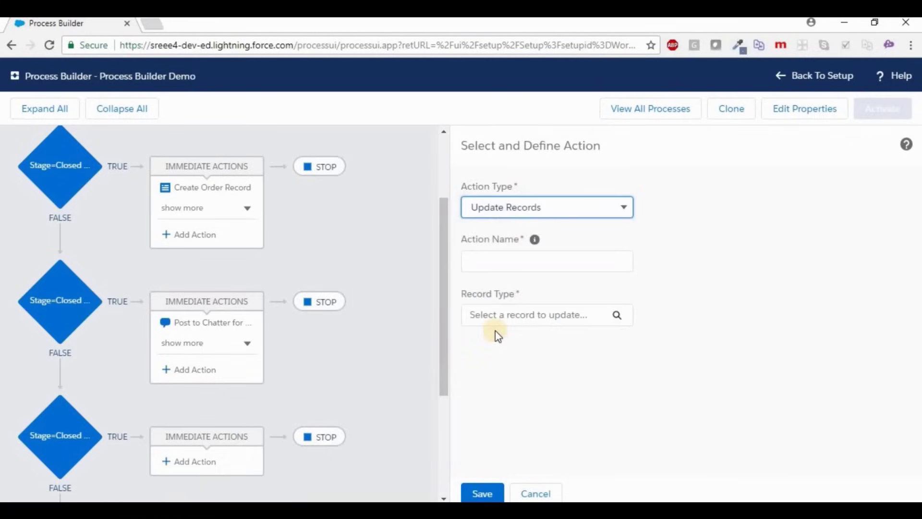
pyautogui.click(552, 256)
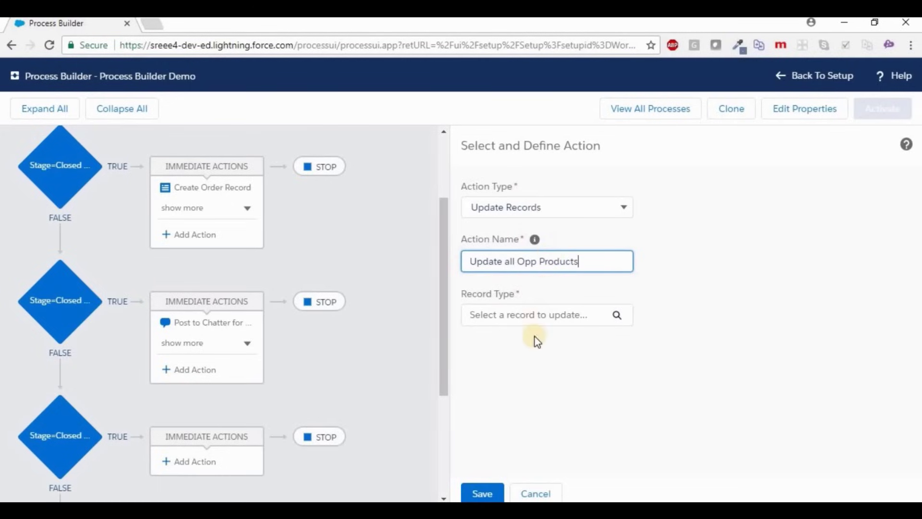
# Choose the related OpportunityLineItems of the Opportunity as the records the action updates
pyautogui.click(548, 316)
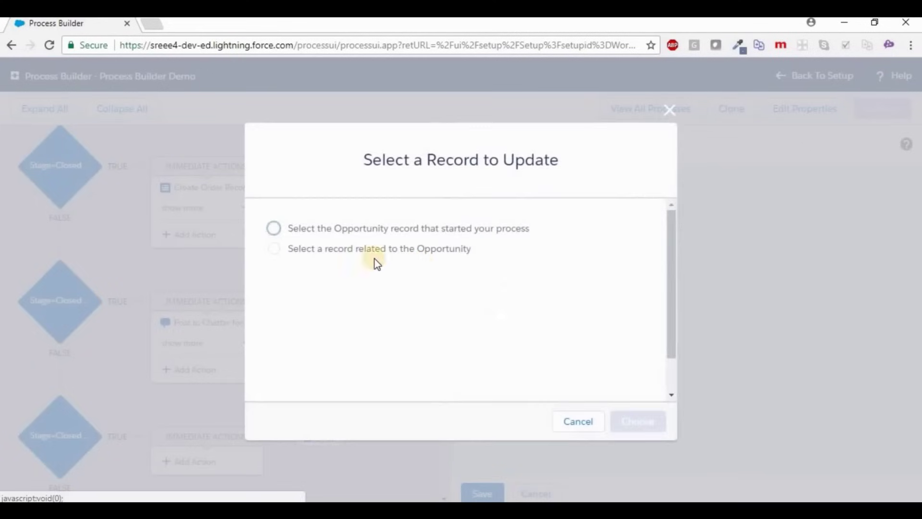
pyautogui.click(367, 250)
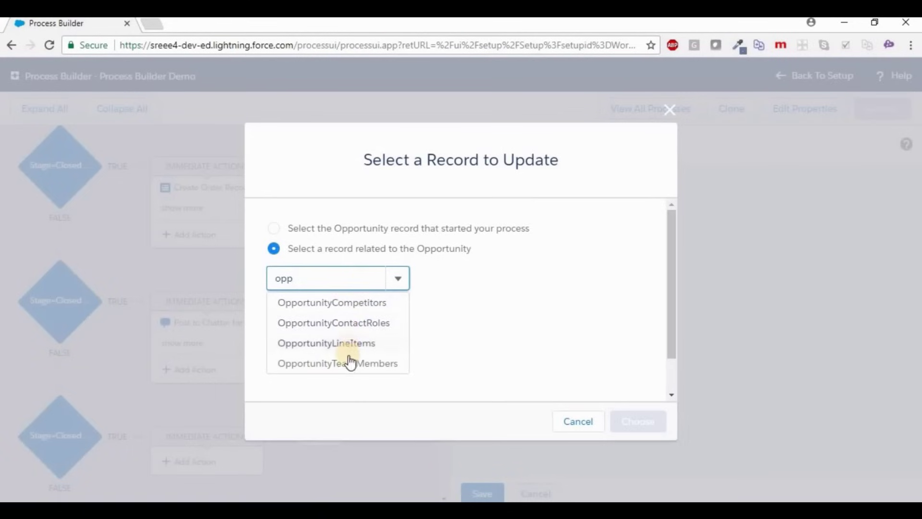
pyautogui.click(358, 353)
pyautogui.click(632, 425)
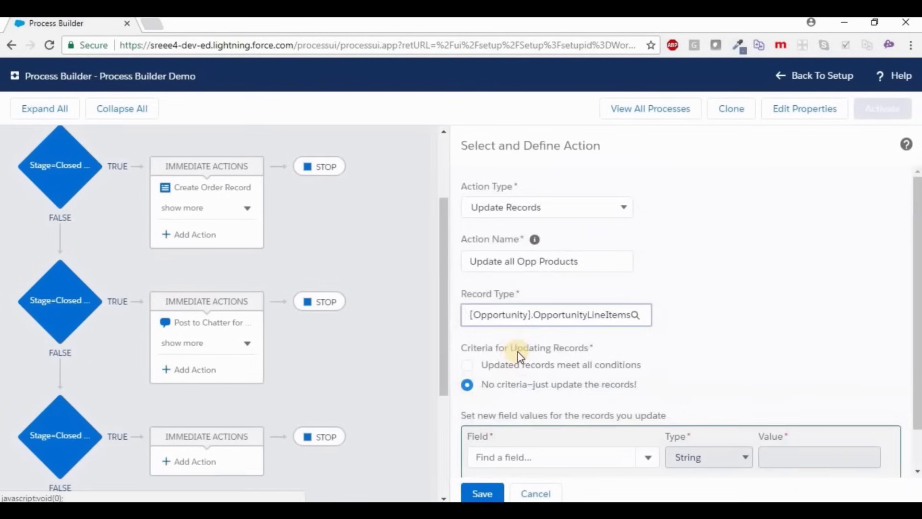
# Set the Line Description field to a string saying the Opportunity is Closed Lost, without update criteria, and save the action
pyautogui.scroll(-1, 579, 381)
pyautogui.click(580, 413)
pyautogui.click(646, 414)
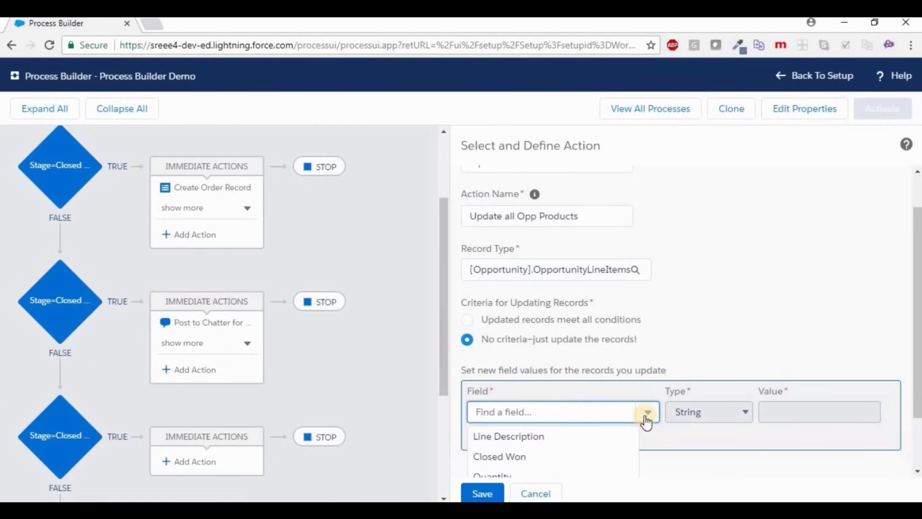
pyautogui.scroll(-2, 564, 408)
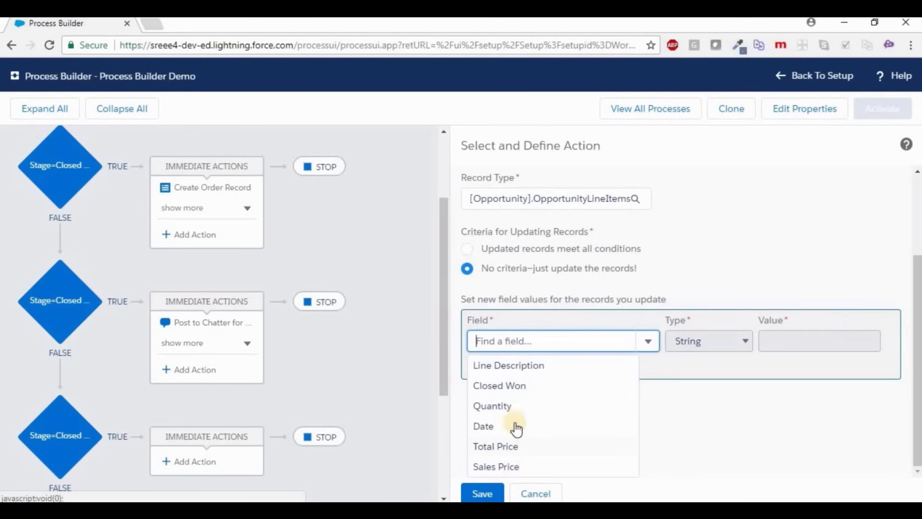
pyautogui.click(525, 372)
pyautogui.click(776, 404)
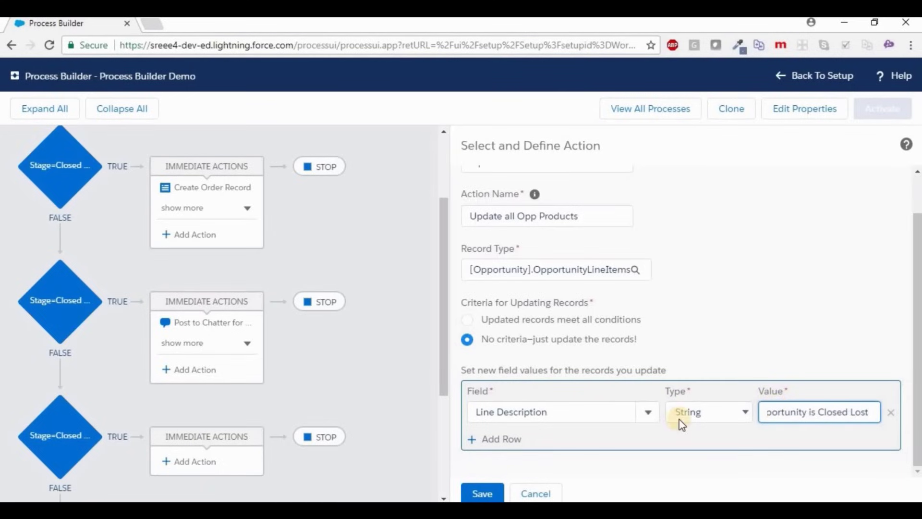
pyautogui.click(489, 493)
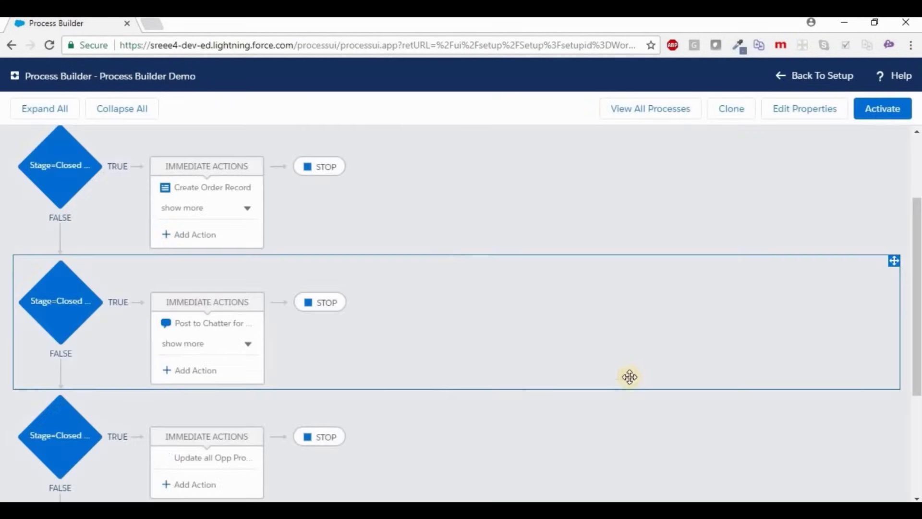
# Activate the cloned process version with the new Closed Lost branch
pyautogui.scroll(-4, 370, 295)
pyautogui.scroll(6, 828, 165)
pyautogui.click(880, 112)
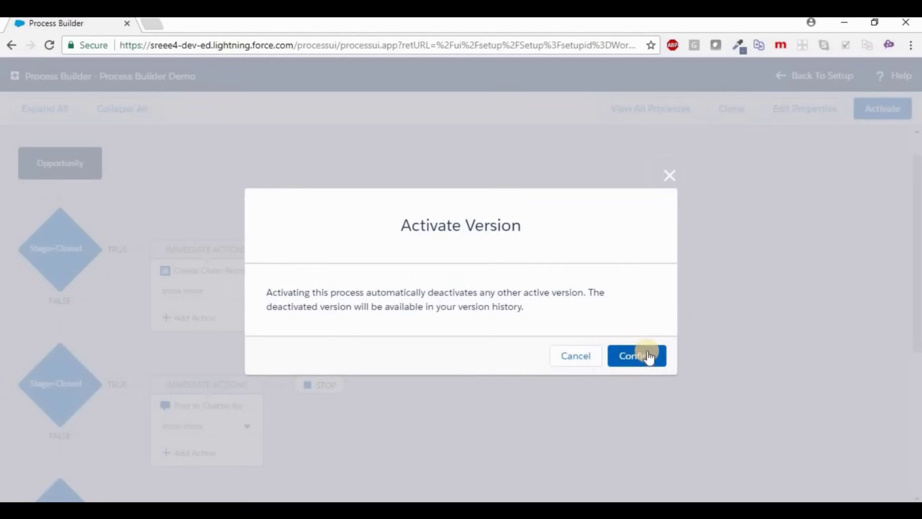
pyautogui.click(647, 356)
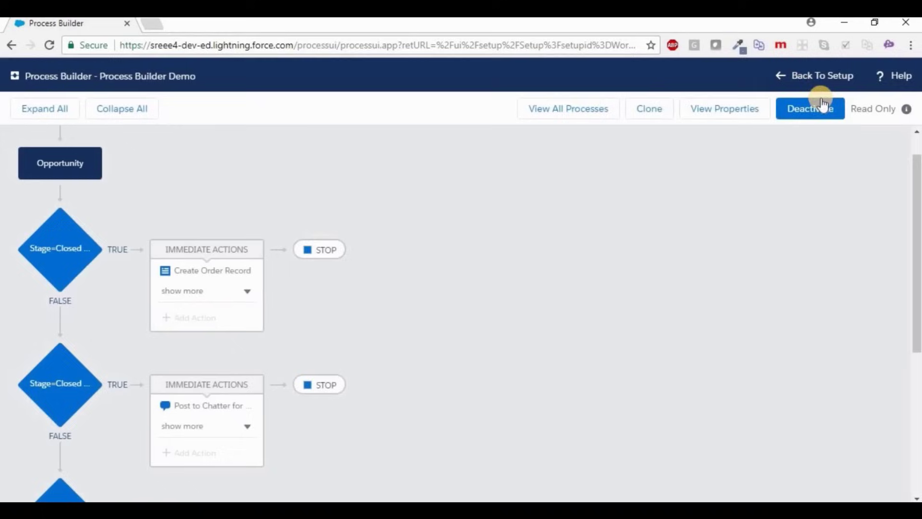
# Leave Process Builder and open the "American Banking Corp.- 100 Laptops" opportunity to reach its Products related list
pyautogui.click(813, 79)
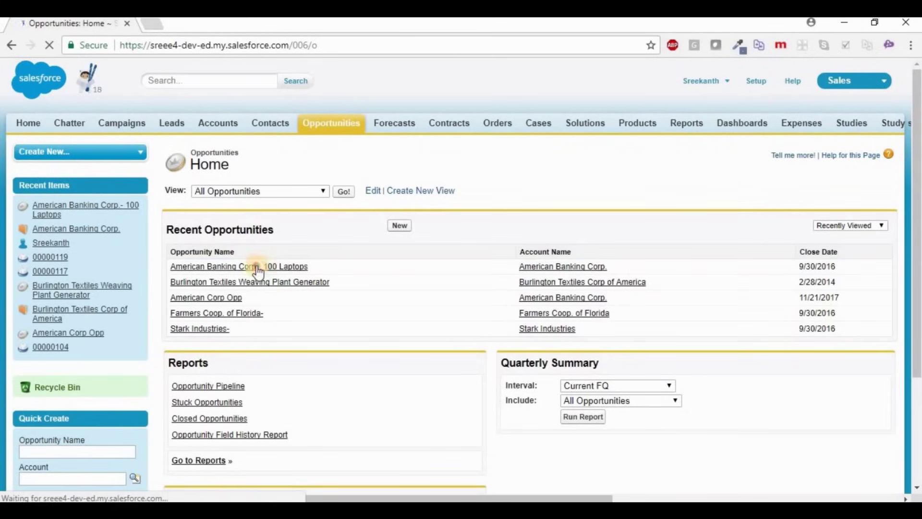
pyautogui.click(306, 267)
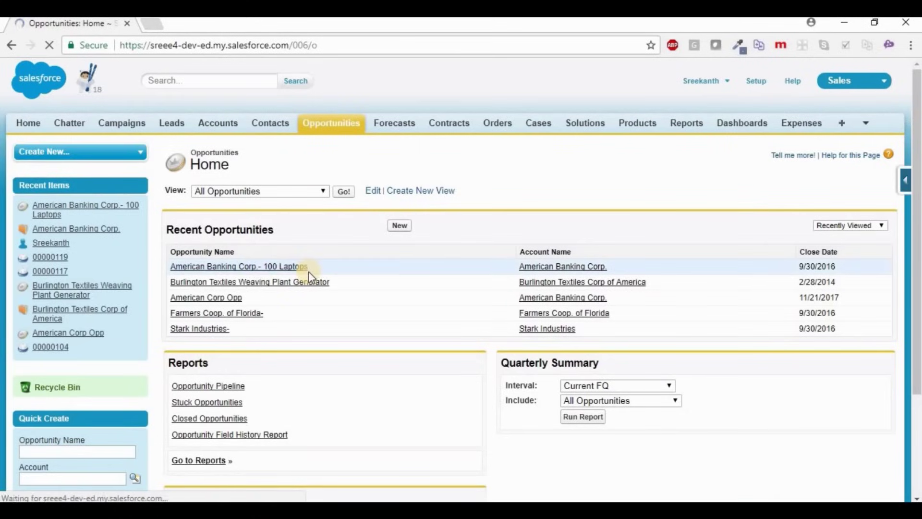
pyautogui.scroll(-20, 307, 283)
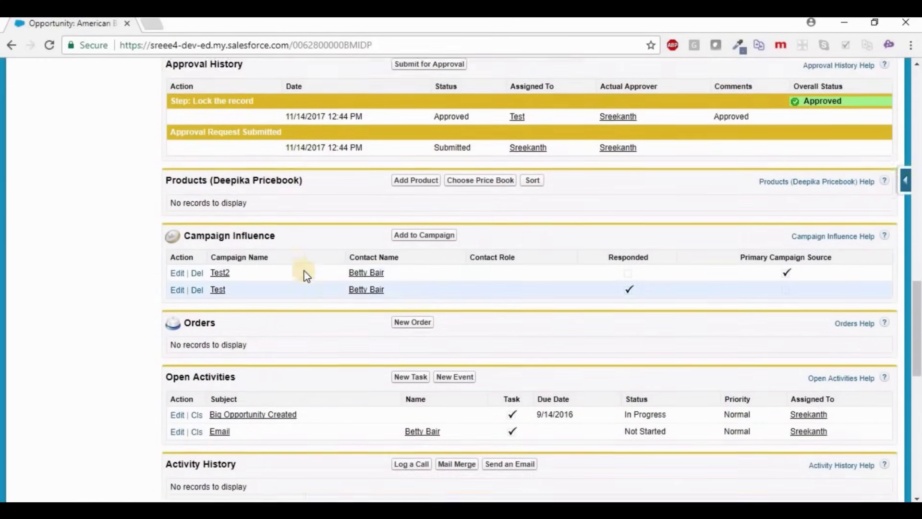
pyautogui.scroll(-3, 305, 273)
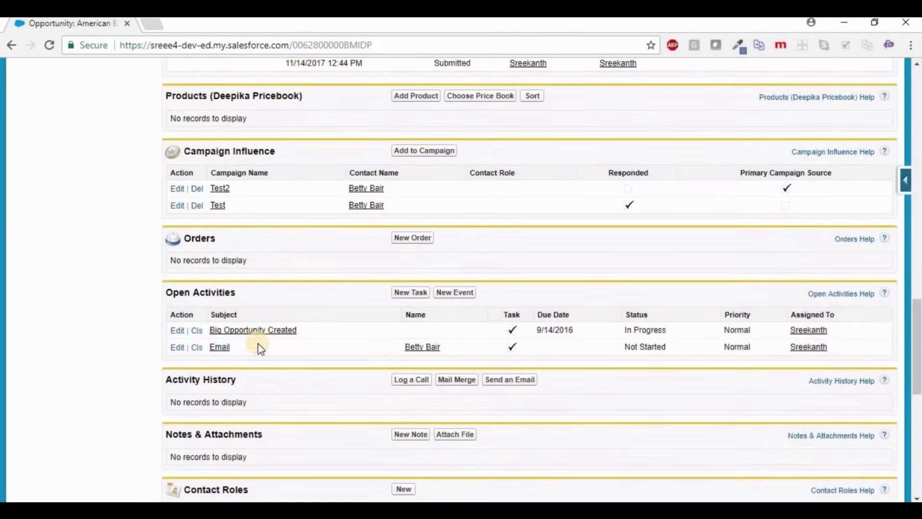
pyautogui.scroll(-8, 274, 326)
pyautogui.scroll(10, 299, 295)
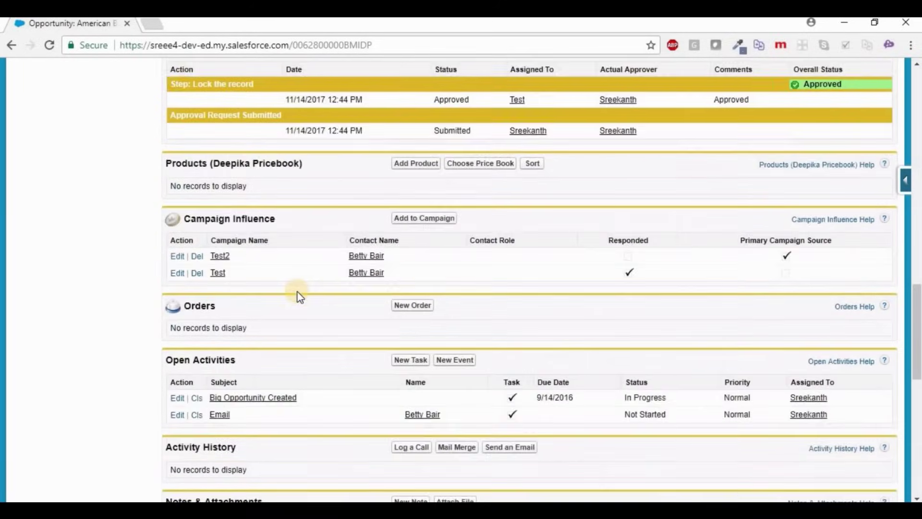
# Start adding products to the opportunity, dismiss the records-per-page setting, and select Prod 1 and Prod 3
pyautogui.click(418, 298)
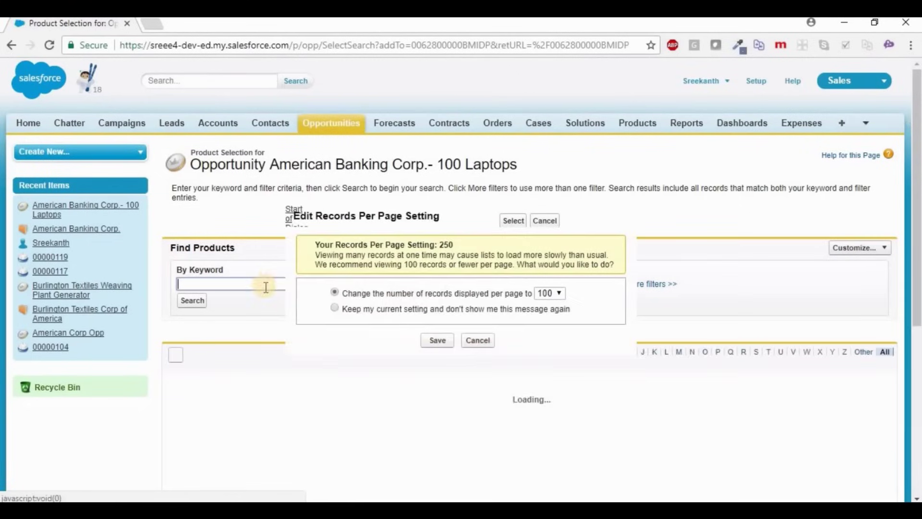
pyautogui.scroll(-2, 461, 323)
pyautogui.click(476, 342)
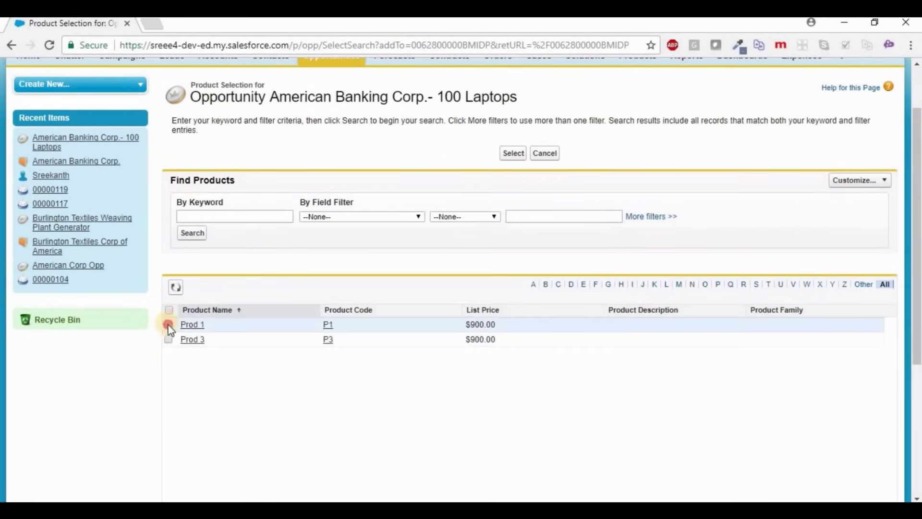
pyautogui.click(168, 324)
pyautogui.click(168, 339)
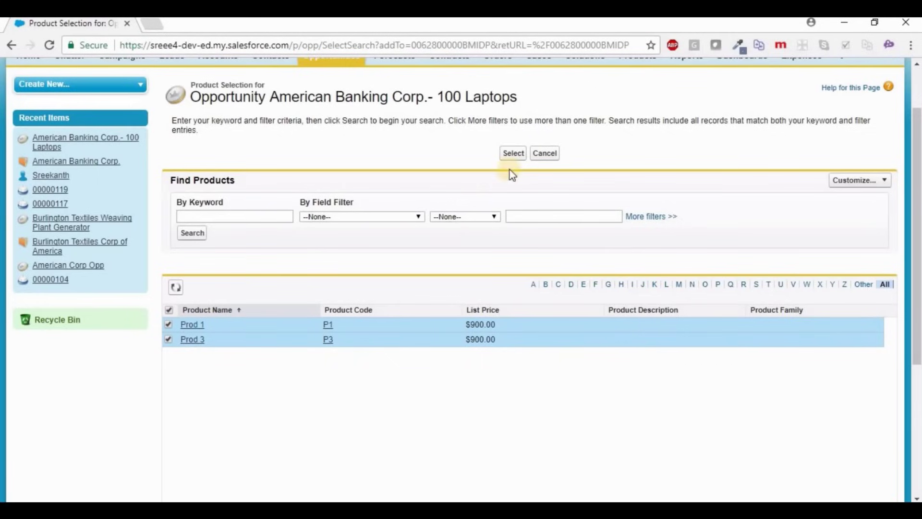
pyautogui.click(514, 153)
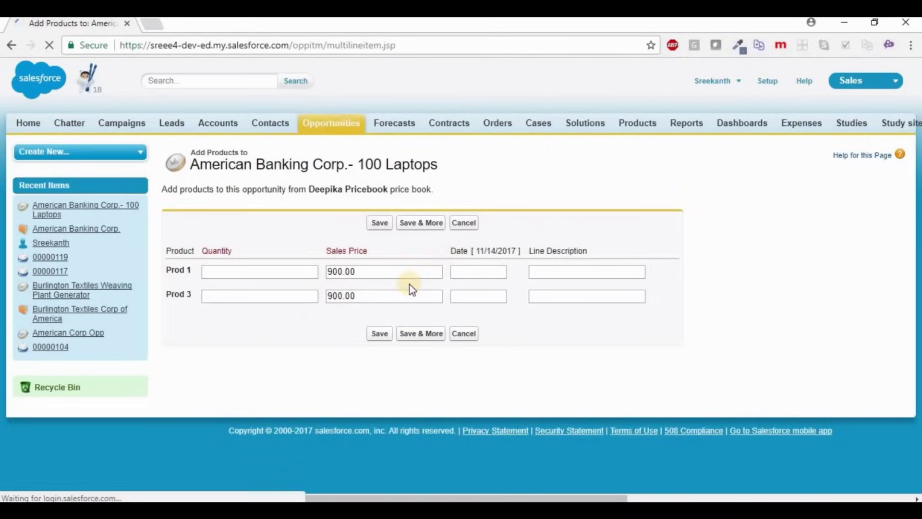
# Set the quantity to 2 for both Prod 1 and Prod 3 and save the products
pyautogui.click(259, 273)
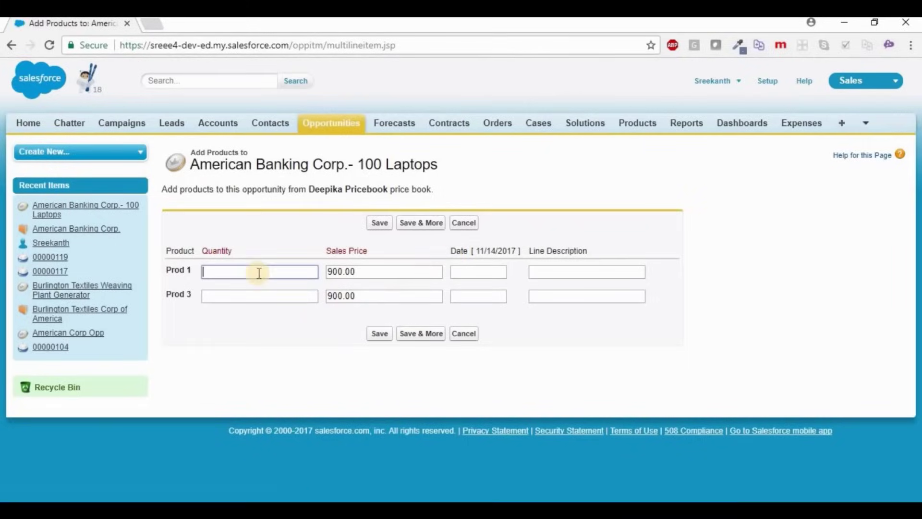
pyautogui.write('2')
pyautogui.click(263, 296)
pyautogui.write('2')
pyautogui.click(379, 223)
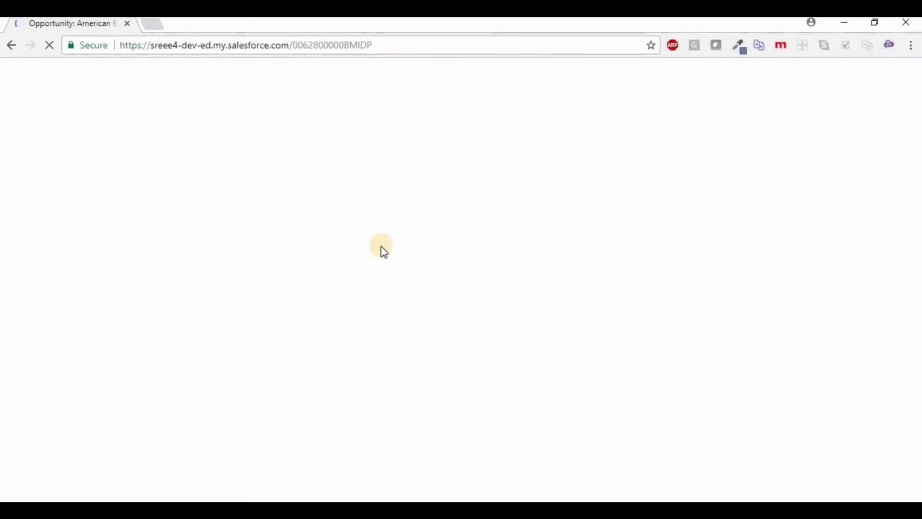
# Change the opportunity's stage to Closed Lost, save the record, and check the line descriptions of Prod 1 and Prod 3
pyautogui.scroll(-13, 382, 254)
pyautogui.scroll(-4, 379, 255)
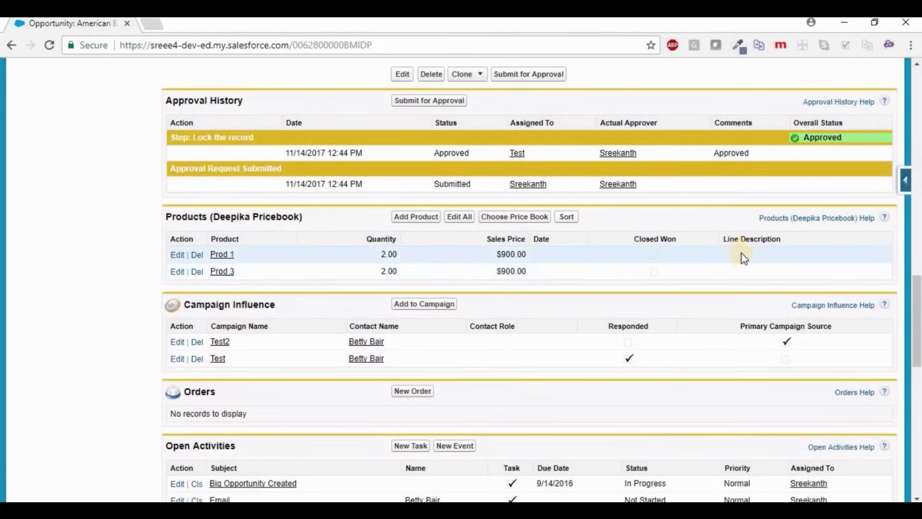
pyautogui.scroll(12, 644, 287)
pyautogui.scroll(-4, 645, 287)
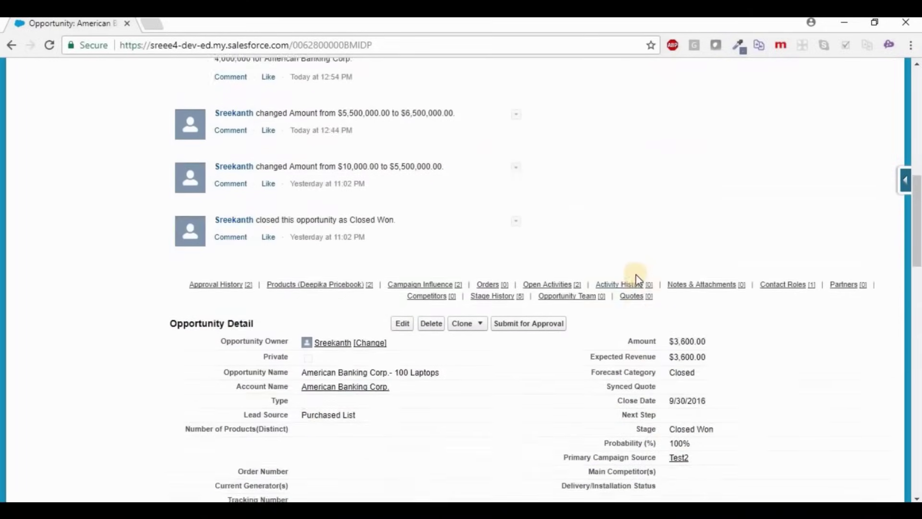
pyautogui.doubleClick(690, 342)
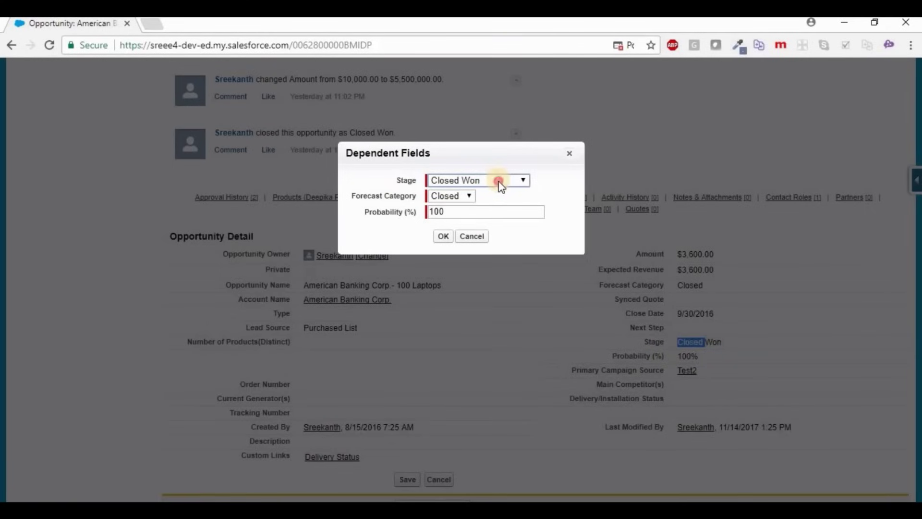
pyautogui.click(498, 181)
pyautogui.click(476, 292)
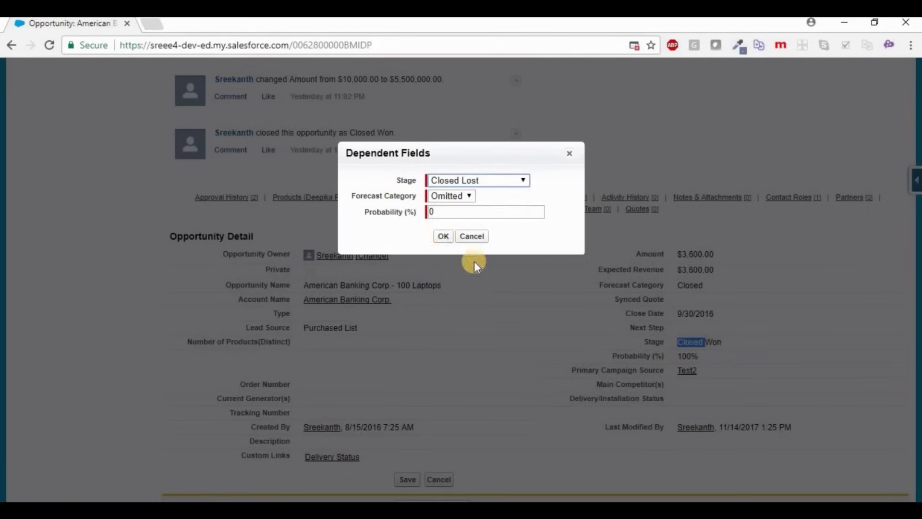
pyautogui.click(442, 236)
pyautogui.click(408, 236)
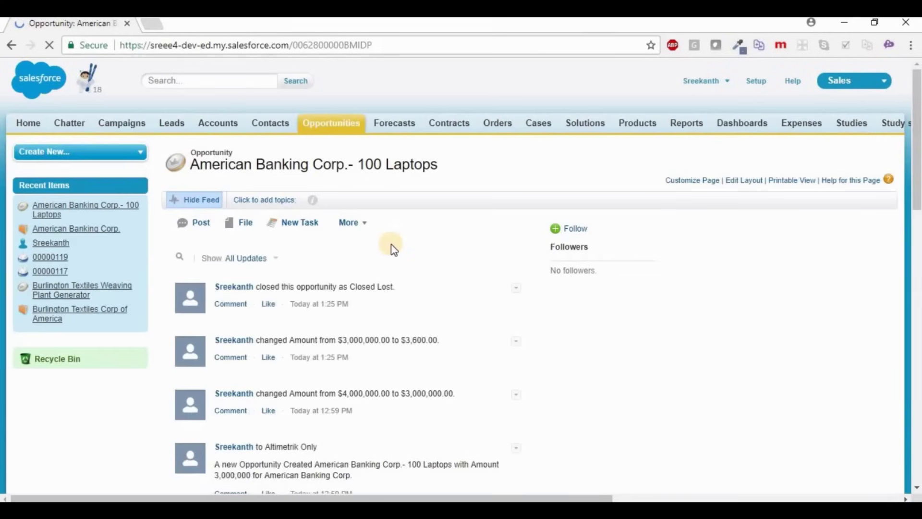
pyautogui.scroll(-6, 392, 252)
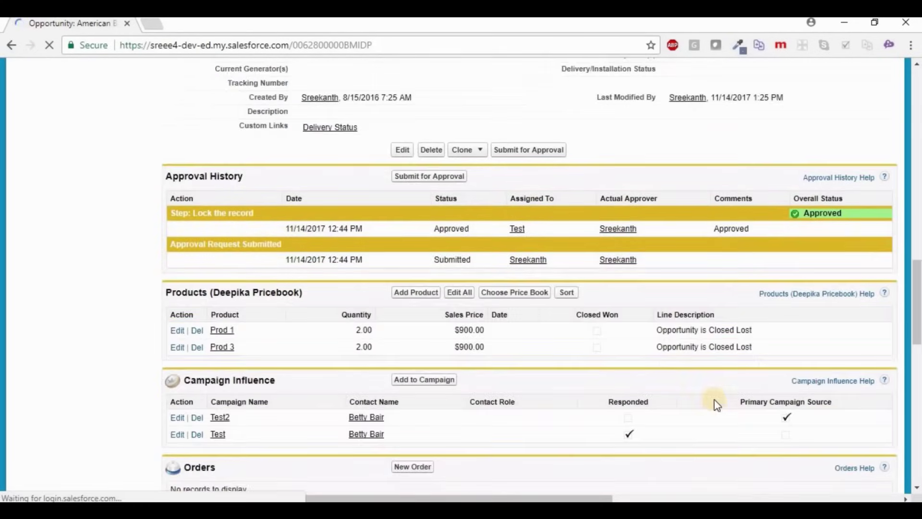
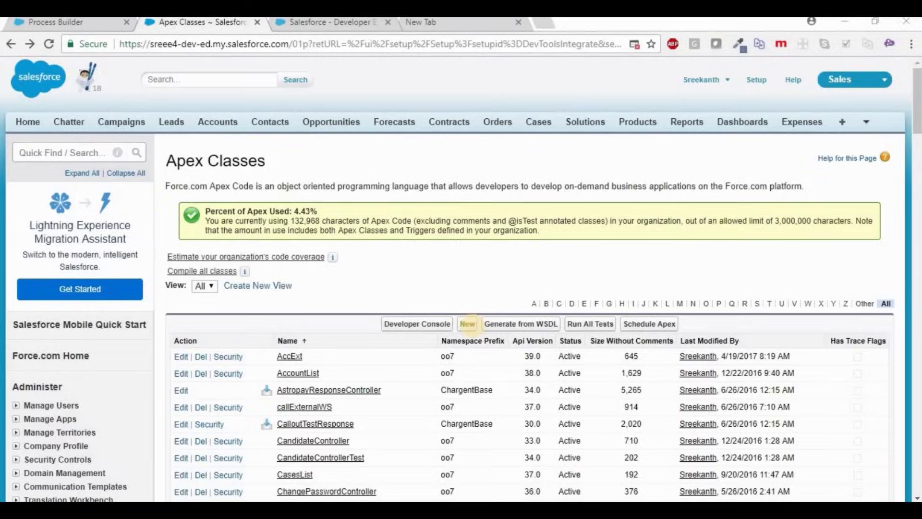
# Create a new Apex class and write the opening and closing of a public class named ProcessbuilderInvocation
pyautogui.click(468, 323)
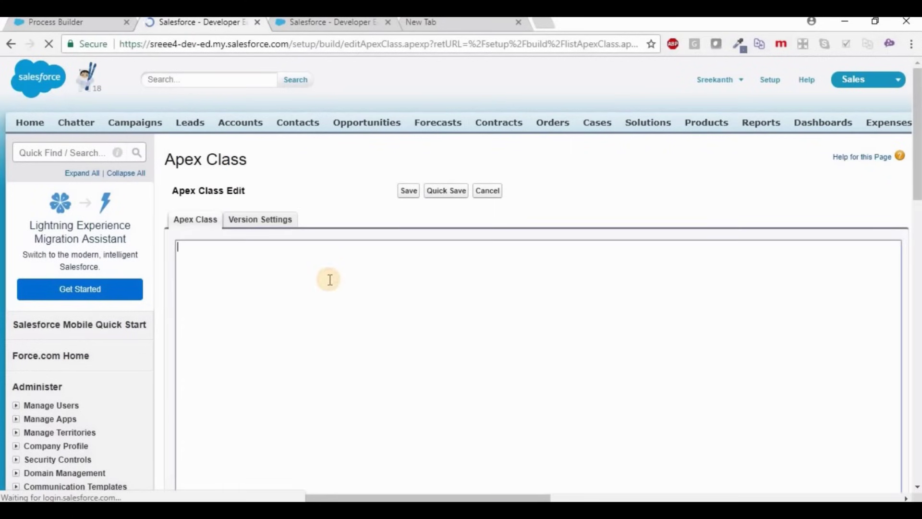
pyautogui.write('Public C')
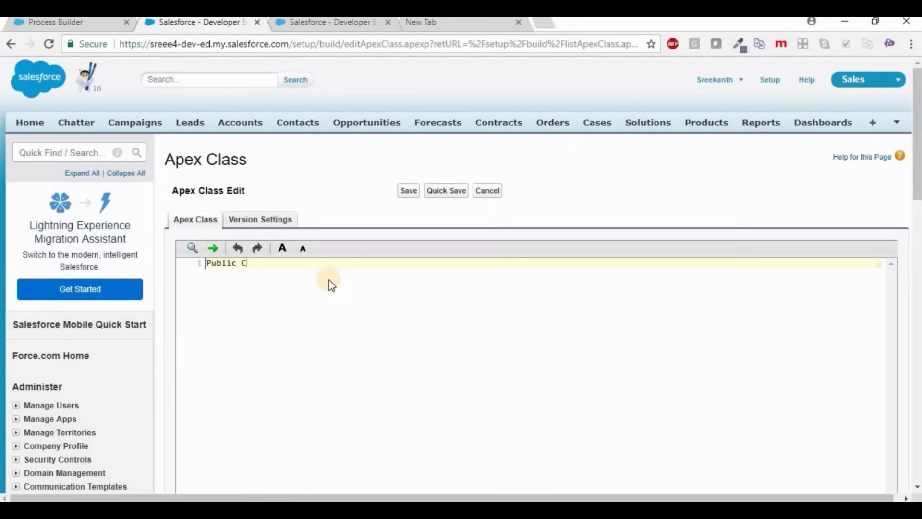
pyautogui.write('lass ProcessbuilderInvocation{')
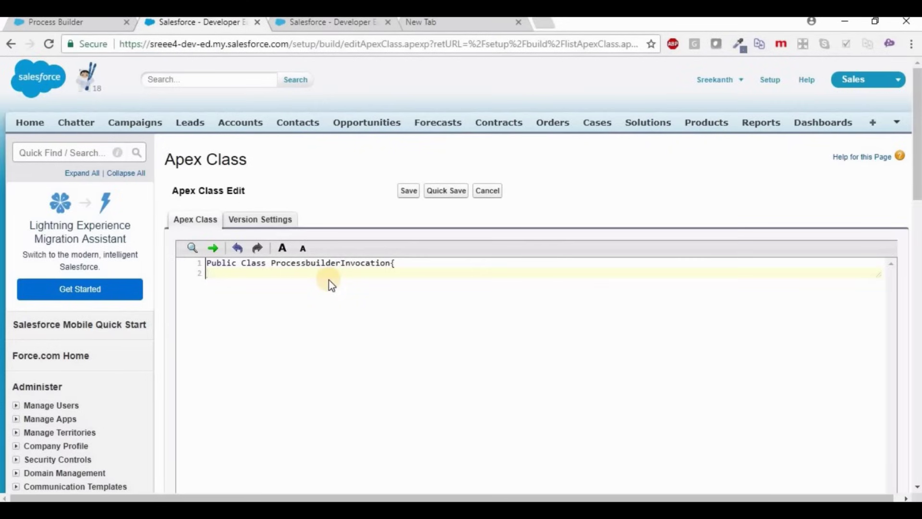
pyautogui.press('Return')
pyautogui.write('}')
pyautogui.press('Up')
# Declare the method public static void updateChildRecords(List<Id> oppIds) inside the class and open its body
pyautogui.write('public ')
pyautogui.write('stat')
pyautogui.press('BackSpace')
pyautogui.write('ati')
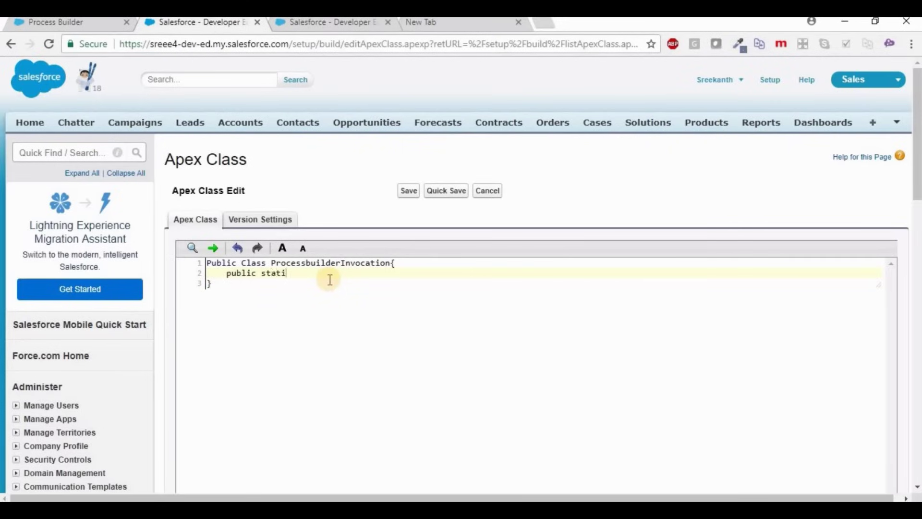
pyautogui.write('c void updateChildRe')
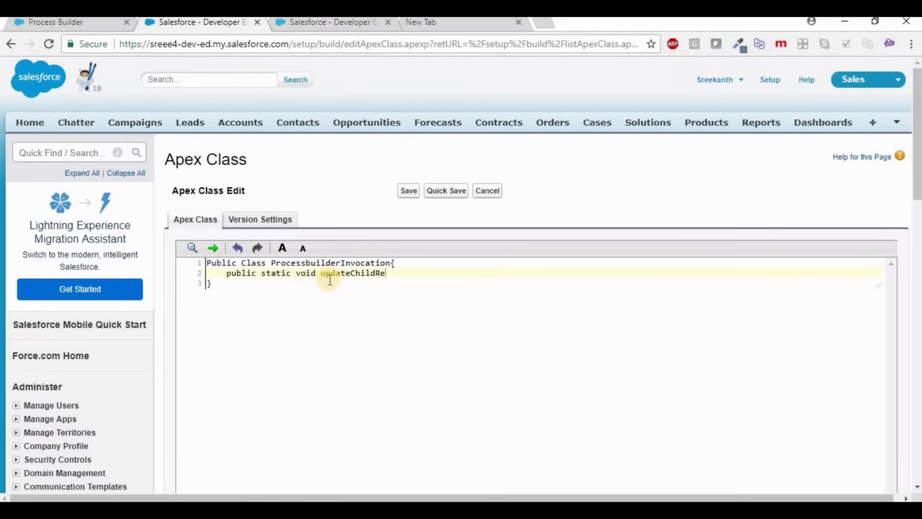
pyautogui.write('cords(List<>)')
pyautogui.press('Left')
pyautogui.write('List<>')
pyautogui.press('Left')
pyautogui.write('Id')
pyautogui.press('Right')
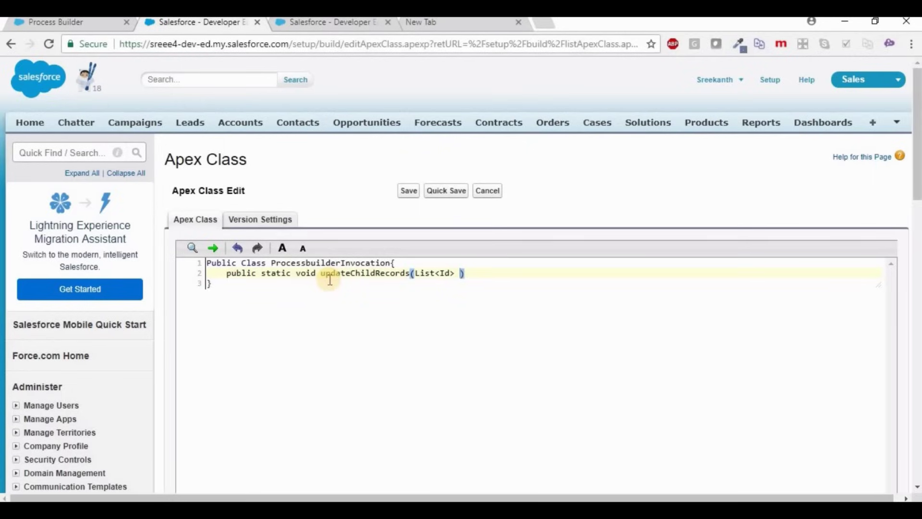
pyautogui.write('oppIds')
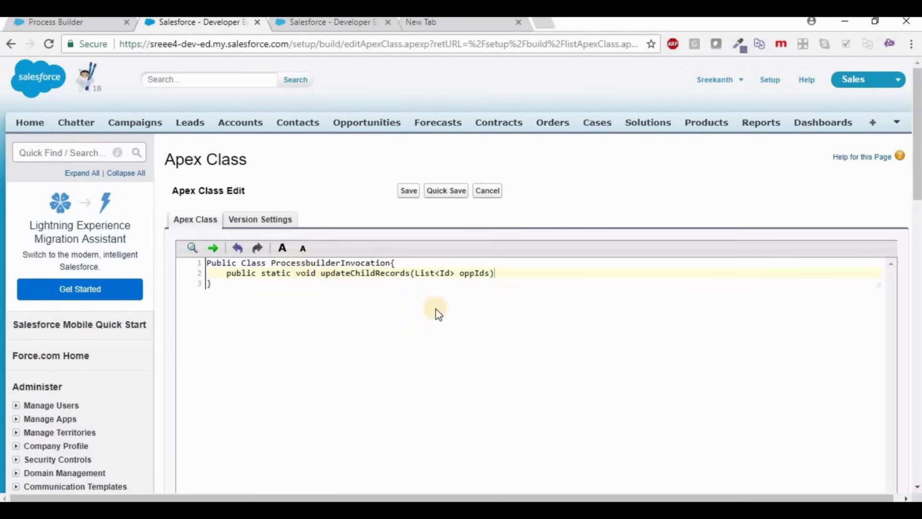
pyautogui.doubleClick(467, 273)
pyautogui.click(508, 275)
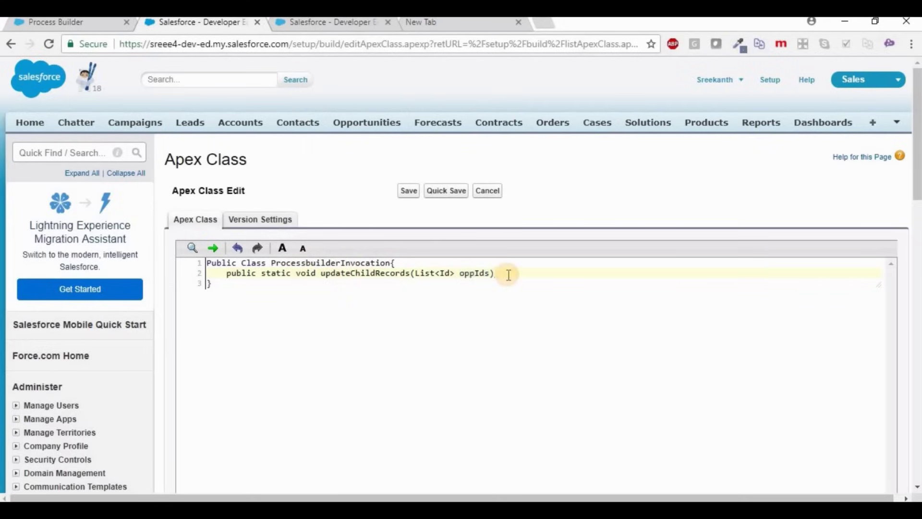
pyautogui.write('{')
pyautogui.press('Return')
# Declare a List<OpportunityLineItem> variable named oppLineItemsToBeUpdated in the method body
pyautogui.write('List<OpportunityLineItem> oppLineItem')
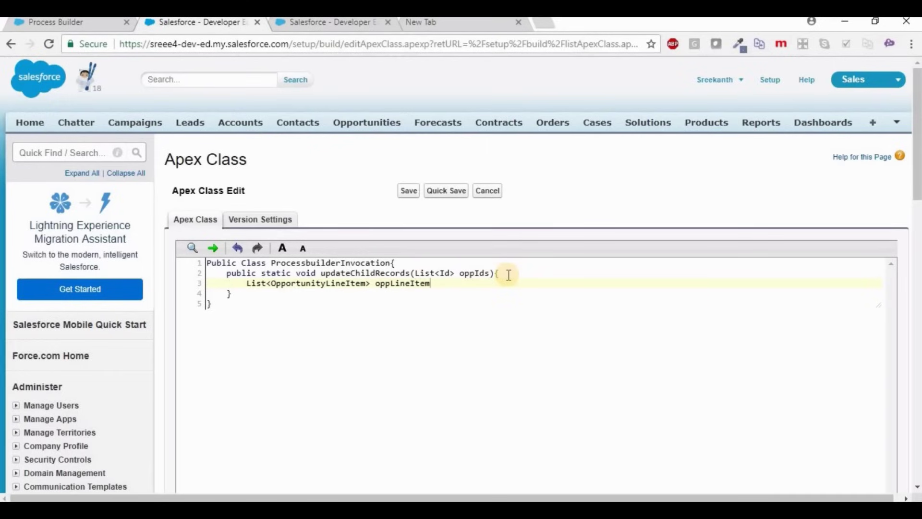
pyautogui.write('sTo')
pyautogui.write('BeUpdated')
# Assign the list a query that selects id and oo7__is_Deactivated__c from OpportunityLineItem
pyautogui.write('=[SELECt')
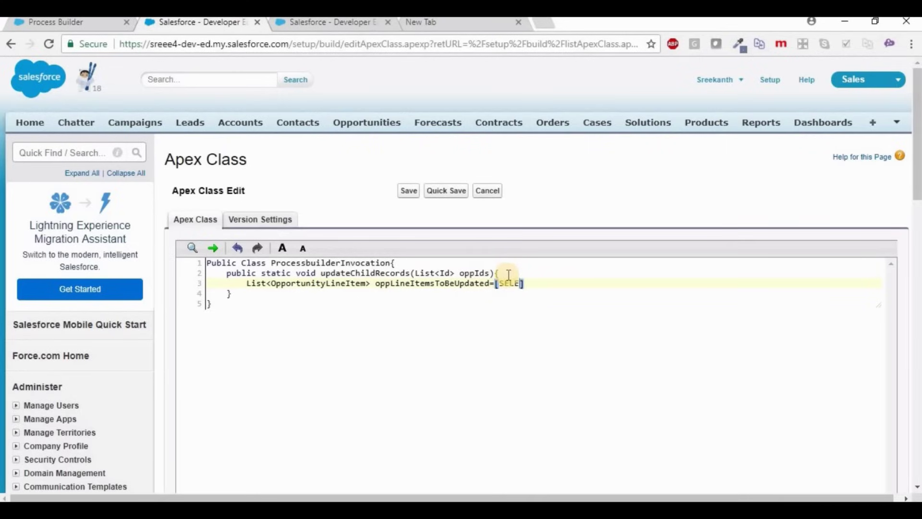
pyautogui.write(' id')
pyautogui.press('BackSpace')
pyautogui.press('BackSpace')
pyautogui.press('BackSpace')
pyautogui.press('BackSpace')
pyautogui.press('BackSpace')
pyautogui.write('CT id,')
pyautogui.write('is_')
pyautogui.press('BackSpace')
pyautogui.press('BackSpace')
pyautogui.press('BackSpace')
pyautogui.write('oo7__is_Deactivated__c from ')
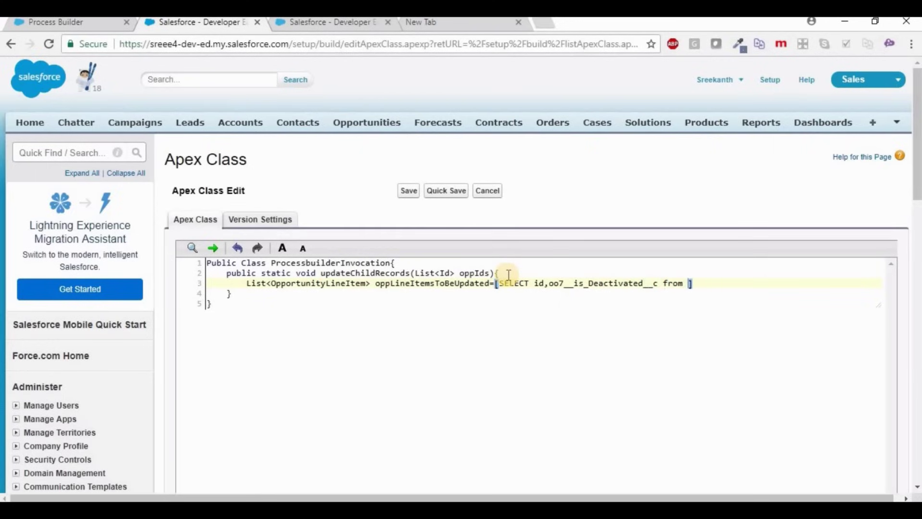
pyautogui.write('OpportunityLineI')
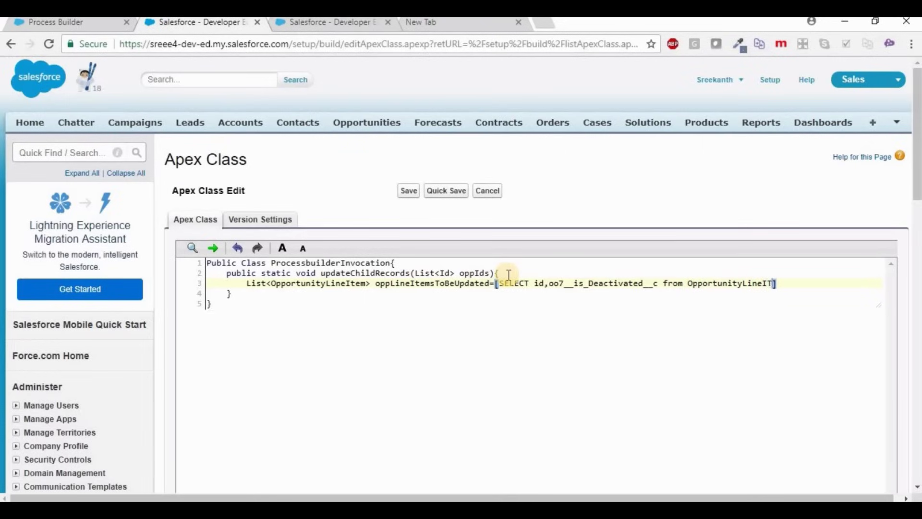
# Filter the query with WHERE ServicePrice>10000 and OpportunityId IN : OppIds
pyautogui.write('tem WHERE ServicePrice')
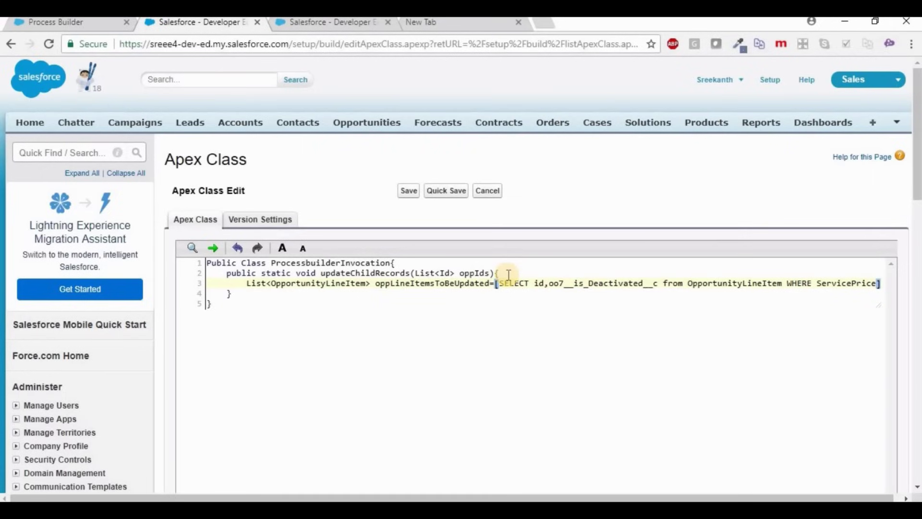
pyautogui.write('>500')
pyautogui.press('BackSpace')
pyautogui.press('BackSpace')
pyautogui.press('BackSpace')
pyautogui.write('10000')
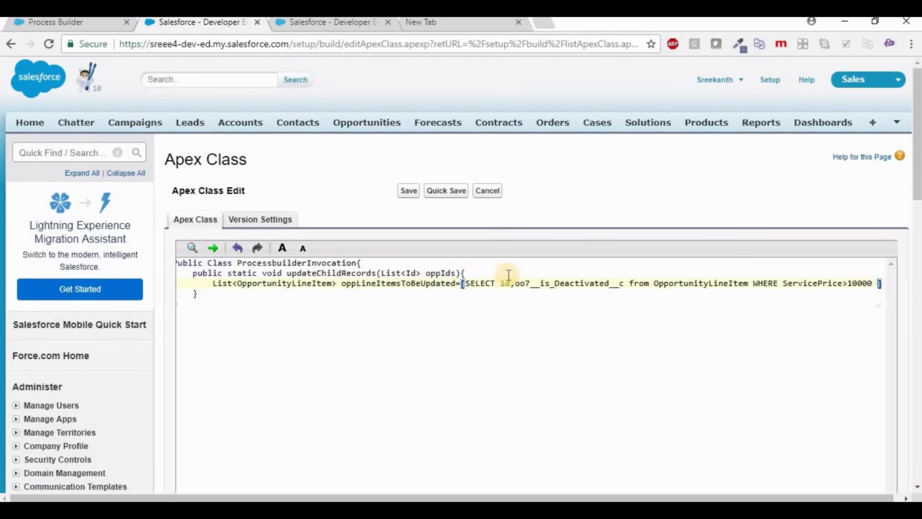
pyautogui.write(' and Id')
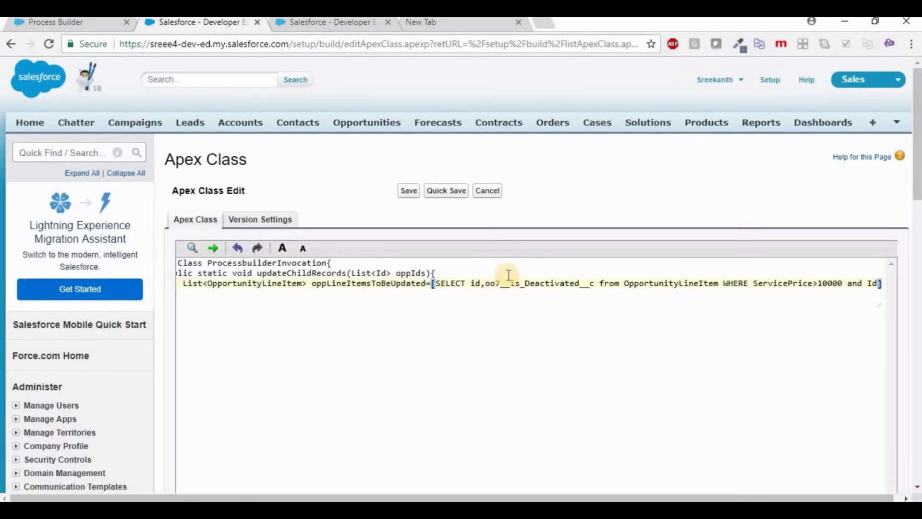
pyautogui.press('BackSpace')
pyautogui.write('OpportunityId IN ')
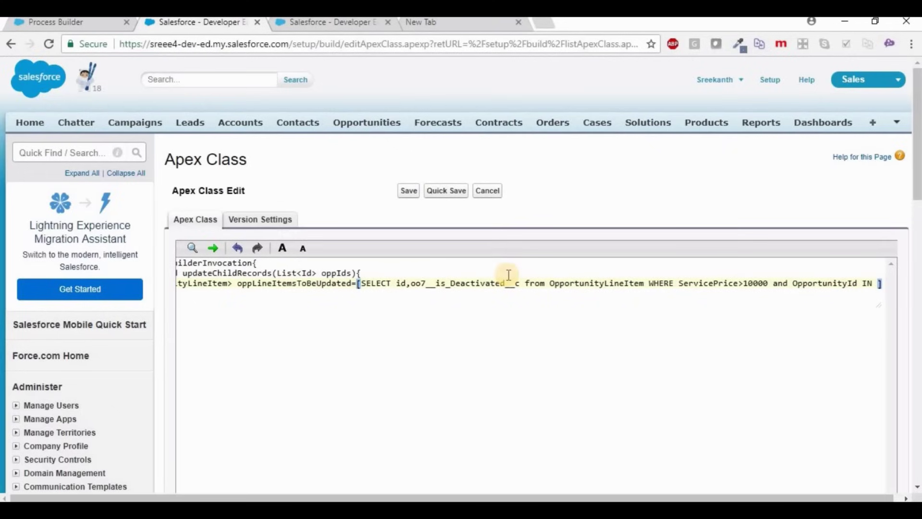
pyautogui.write(': OppIds')
pyautogui.press('End')
pyautogui.press('Return')
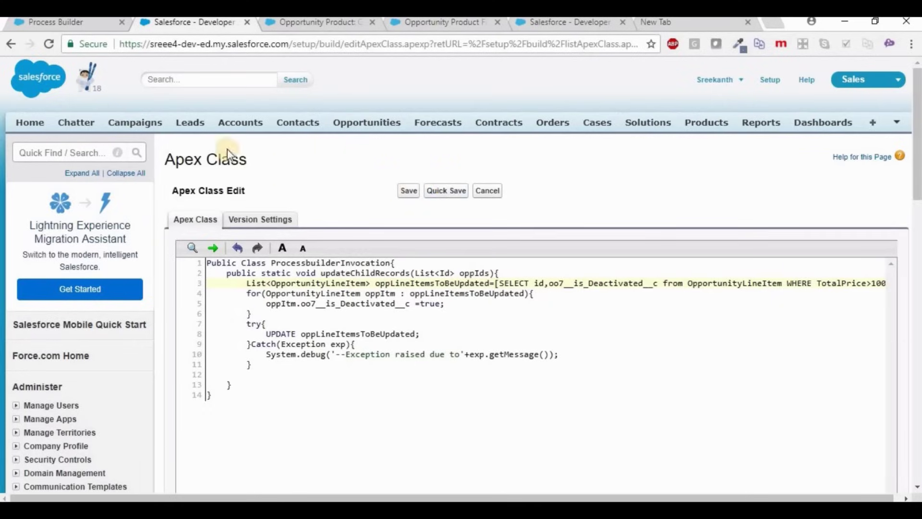
# Find Process Builder in Setup and open Version 8 of Process Builder Demo
pyautogui.click(55, 152)
pyautogui.write('Process')
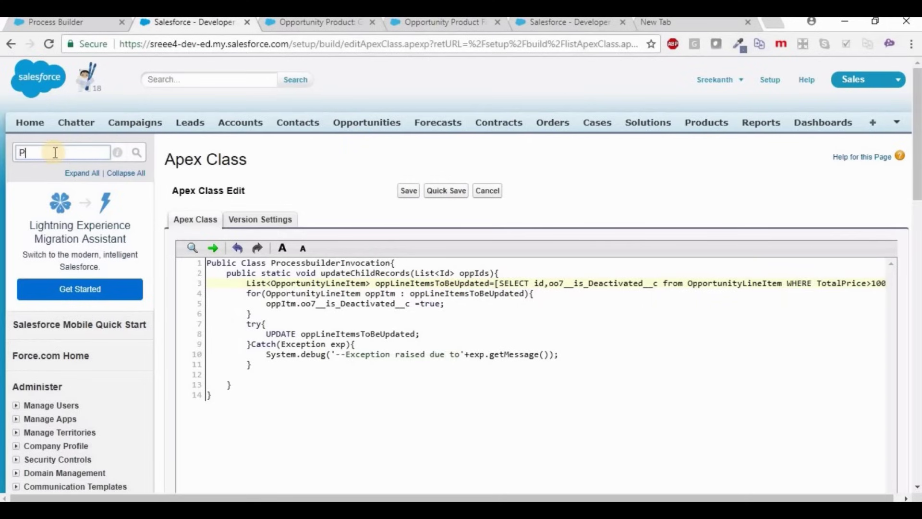
pyautogui.click(76, 404)
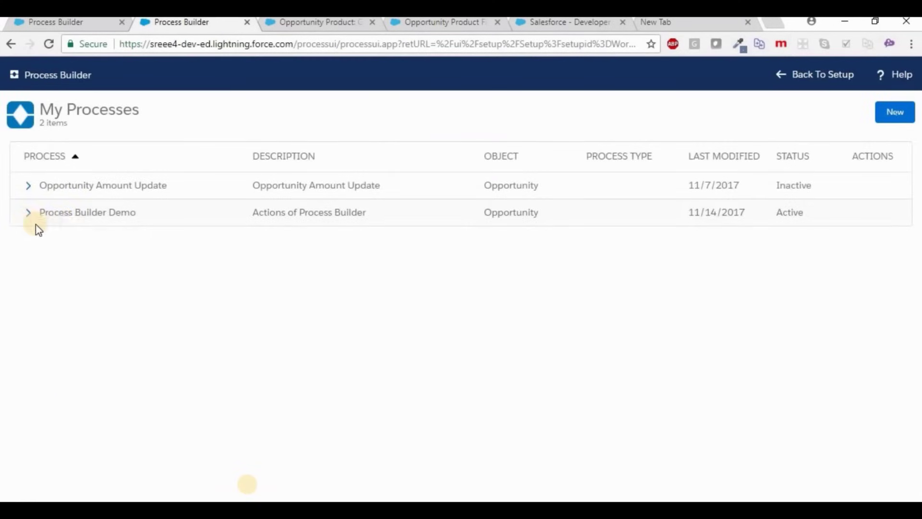
pyautogui.click(28, 217)
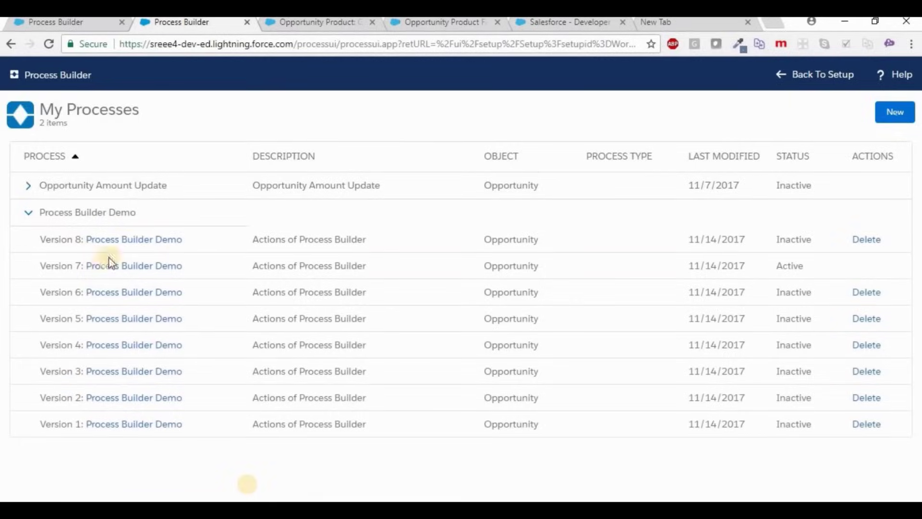
pyautogui.click(130, 239)
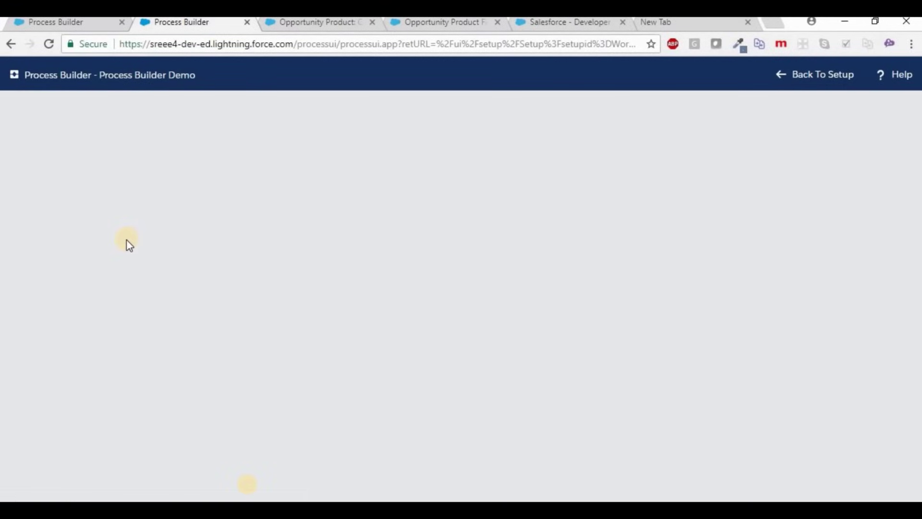
# Add an immediate action of type Apex named Update Selected Child Records to the Closed Lost criteria
pyautogui.scroll(-6, 211, 369)
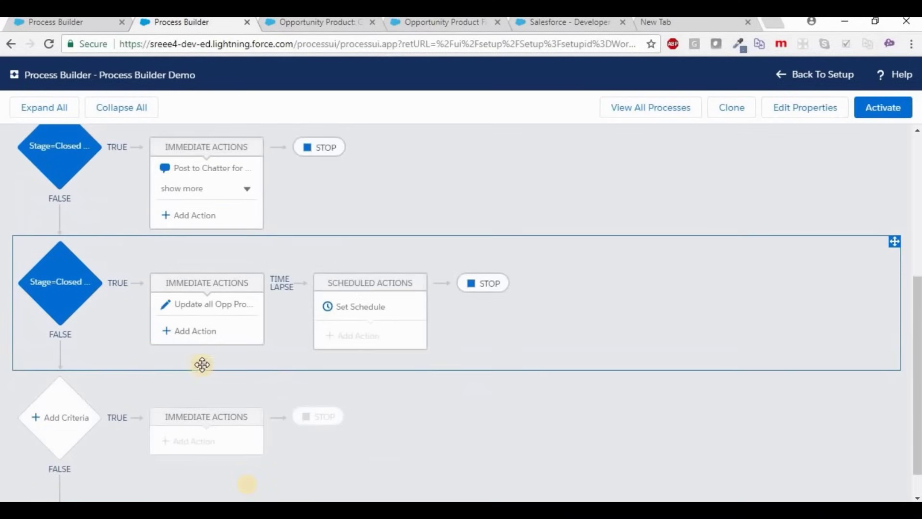
pyautogui.click(203, 334)
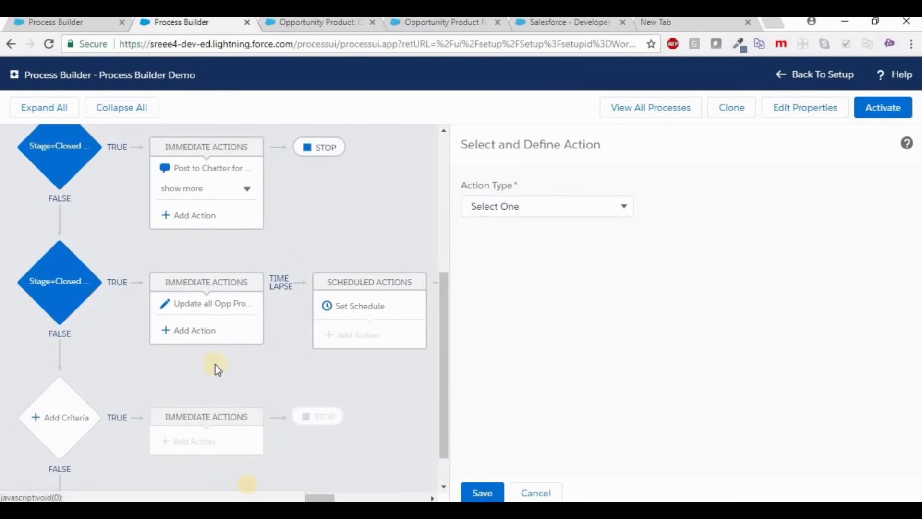
pyautogui.click(550, 204)
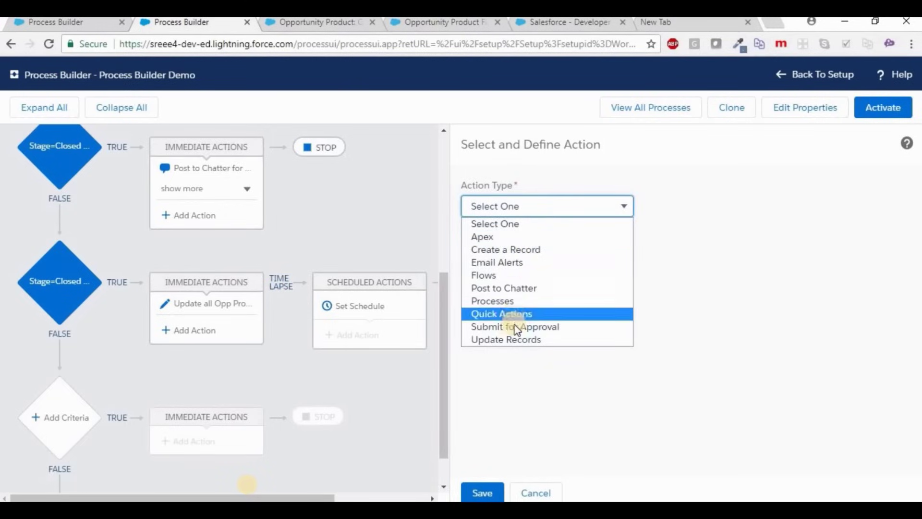
pyautogui.click(524, 237)
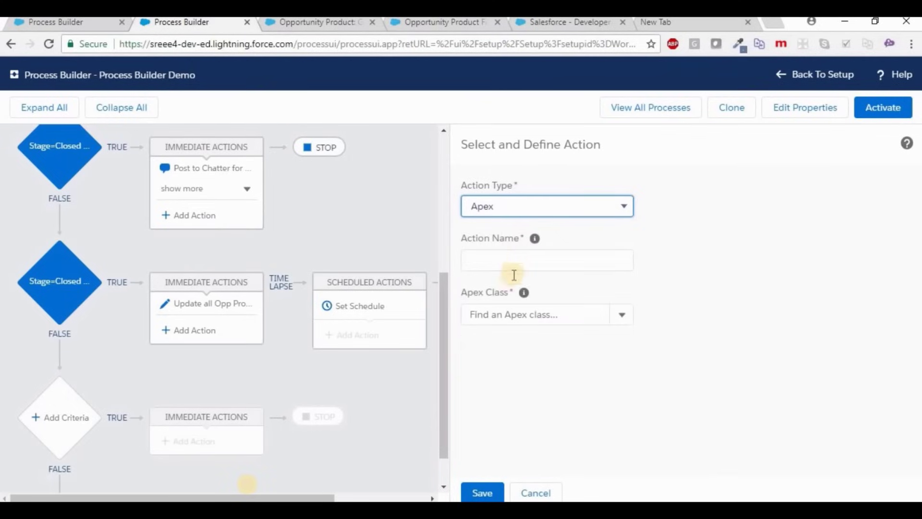
pyautogui.click(525, 264)
pyautogui.write('Update Selected Child Records')
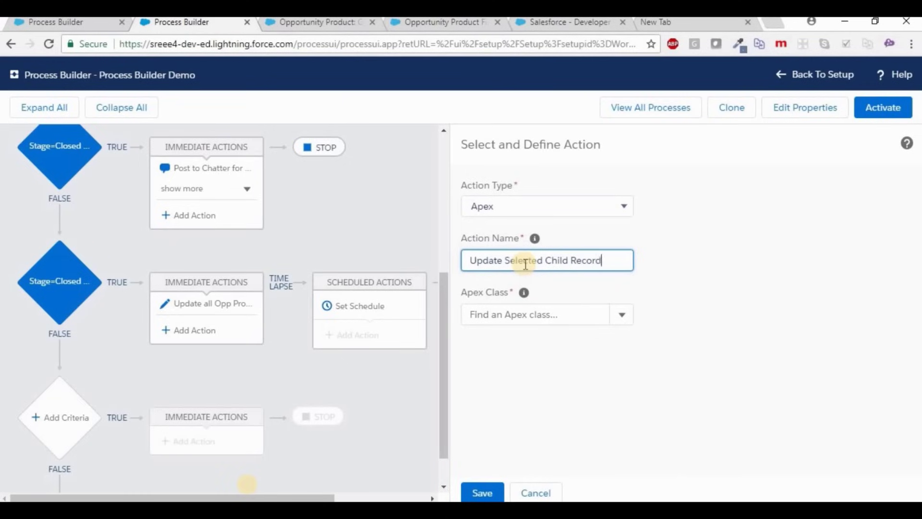
pyautogui.click(518, 319)
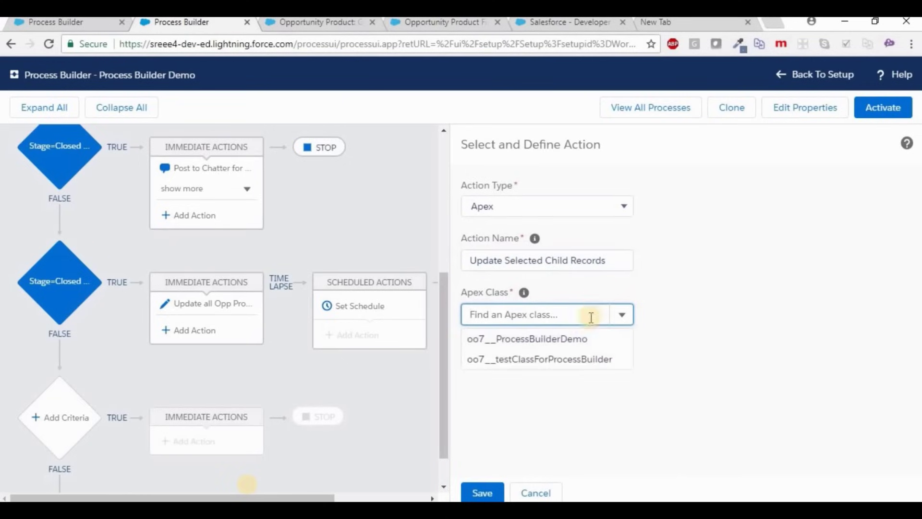
pyautogui.write('P')
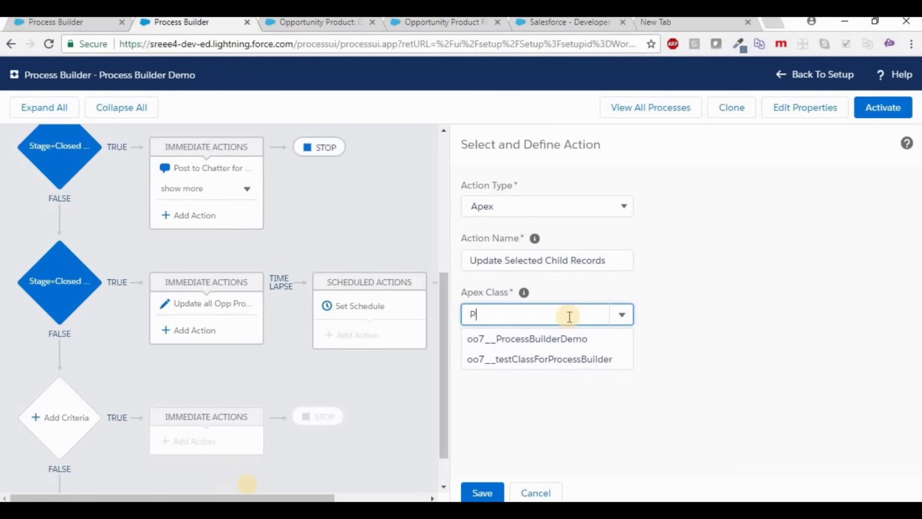
pyautogui.press('BackSpace')
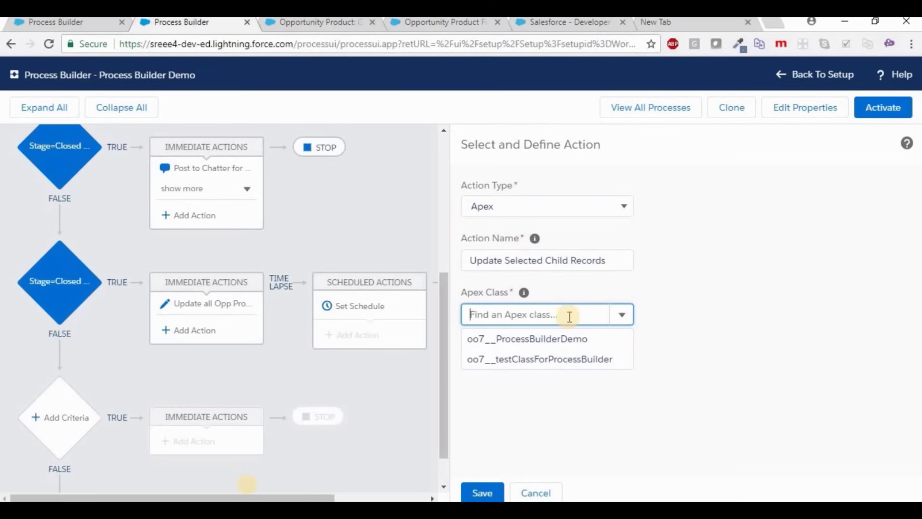
# Open the ProcessbuilderInvocation Apex class for editing from the recent items in Setup
pyautogui.click(442, 22)
pyautogui.click(567, 22)
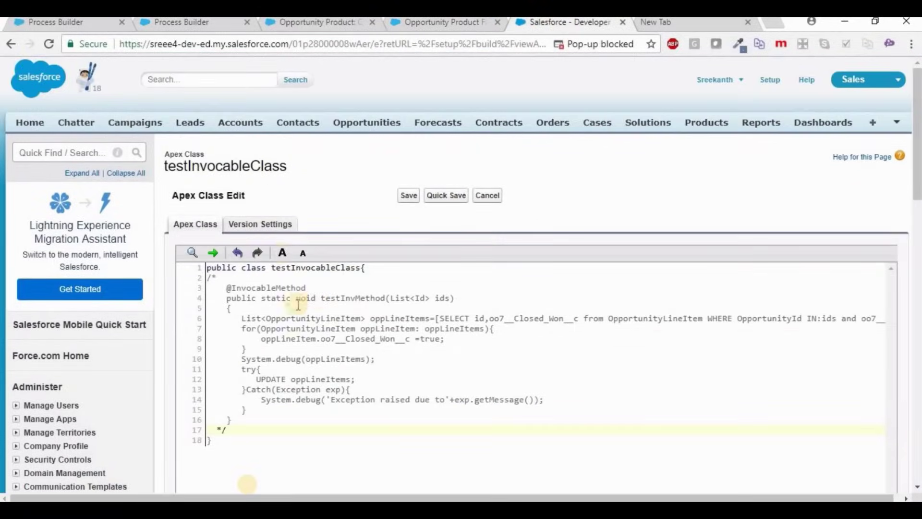
pyautogui.click(77, 22)
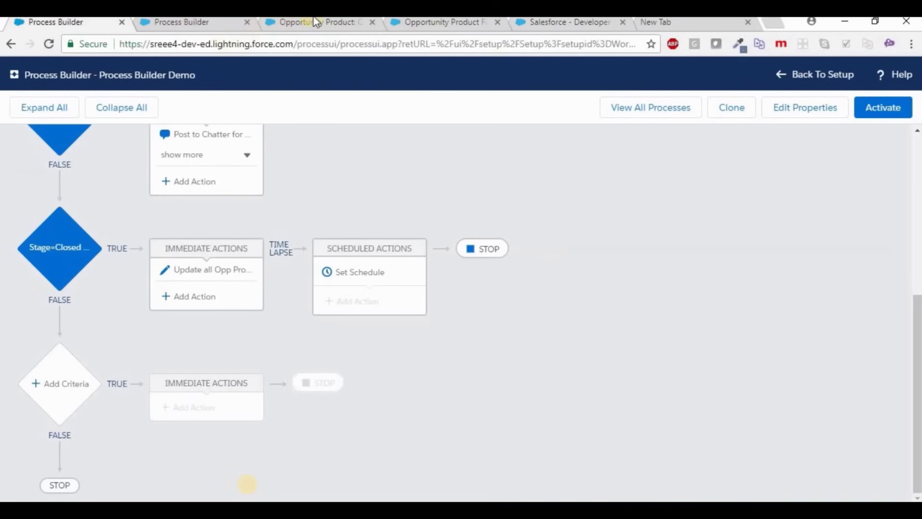
pyautogui.click(319, 24)
pyautogui.click(768, 80)
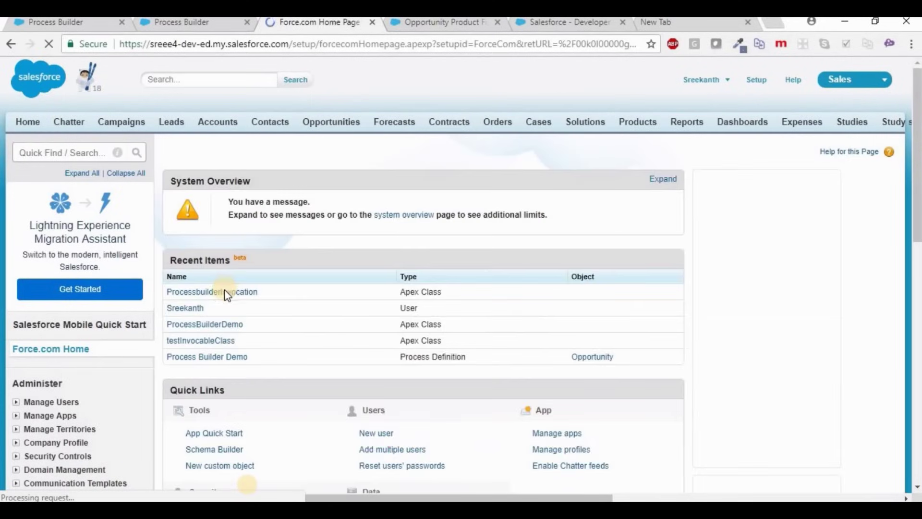
pyautogui.click(233, 294)
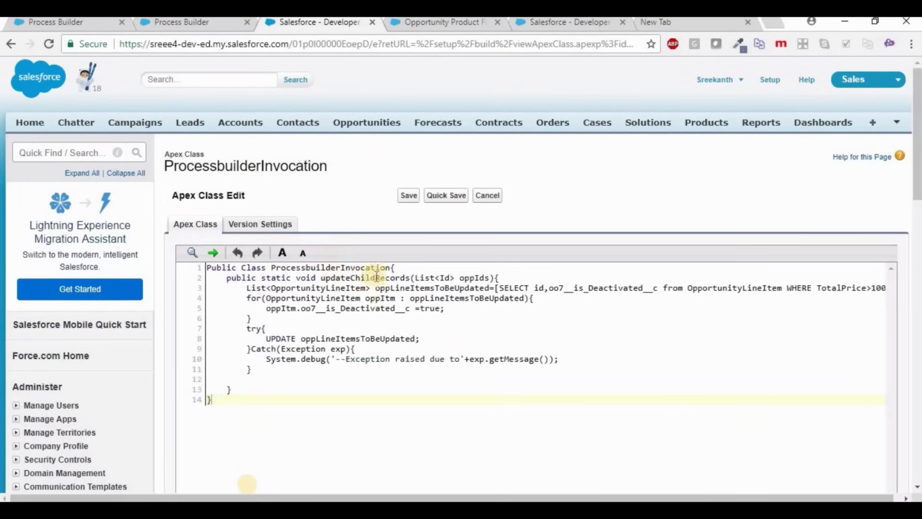
pyautogui.click(408, 267)
pyautogui.press('Return')
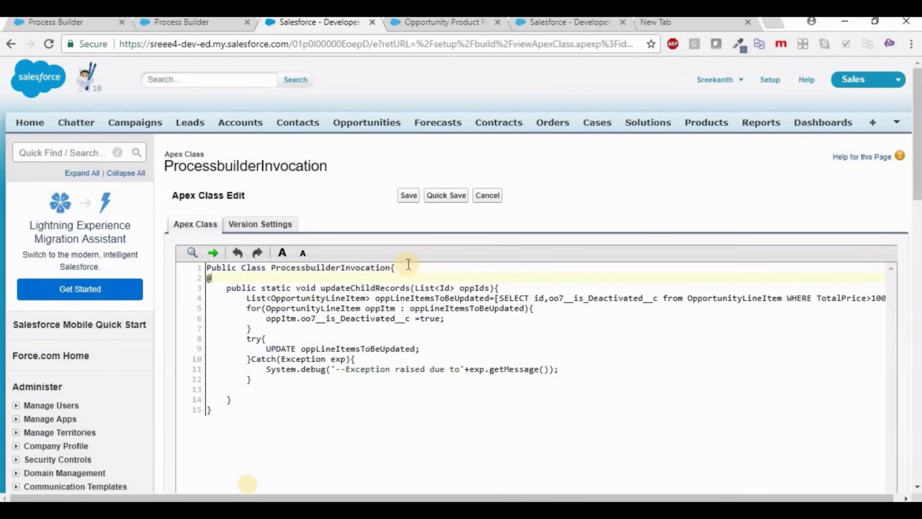
pyautogui.write('@InvocableMethod')
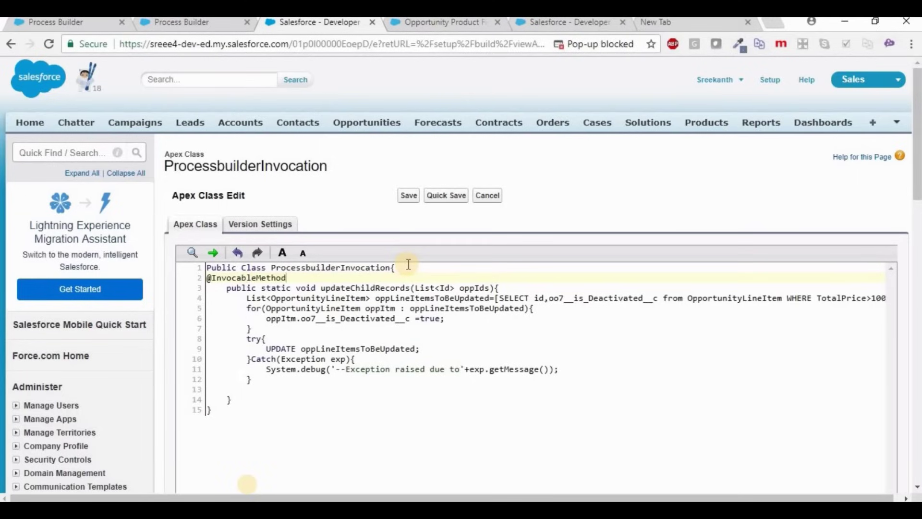
pyautogui.click(446, 195)
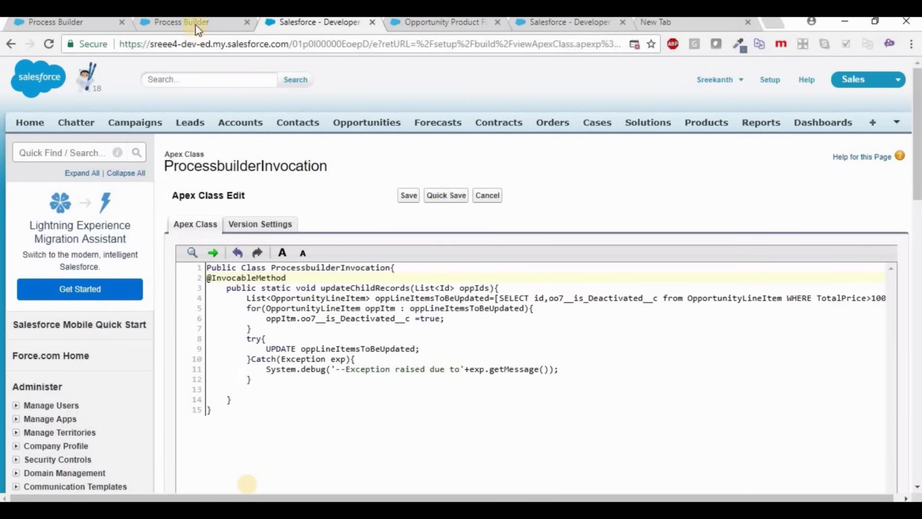
# Return to the process and assign the oo7__ProcessbuilderInvocation class to the new Apex action
pyautogui.click(195, 22)
pyautogui.click(588, 317)
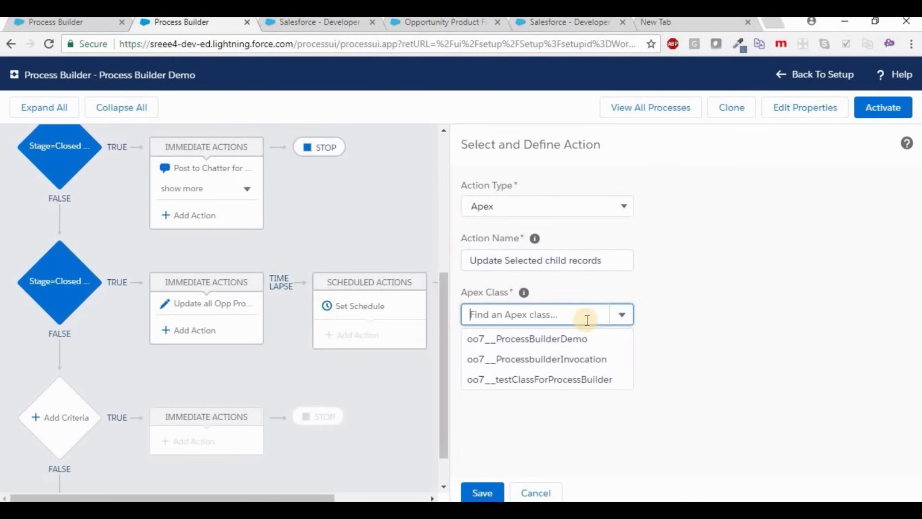
pyautogui.click(585, 363)
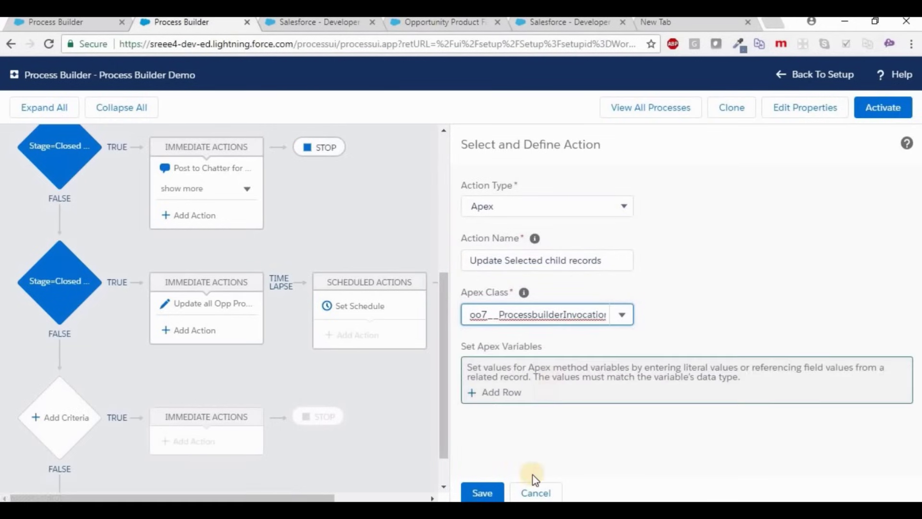
# Set the Apex variable oppIds to a field reference to the Opportunity ID and save the action
pyautogui.click(507, 398)
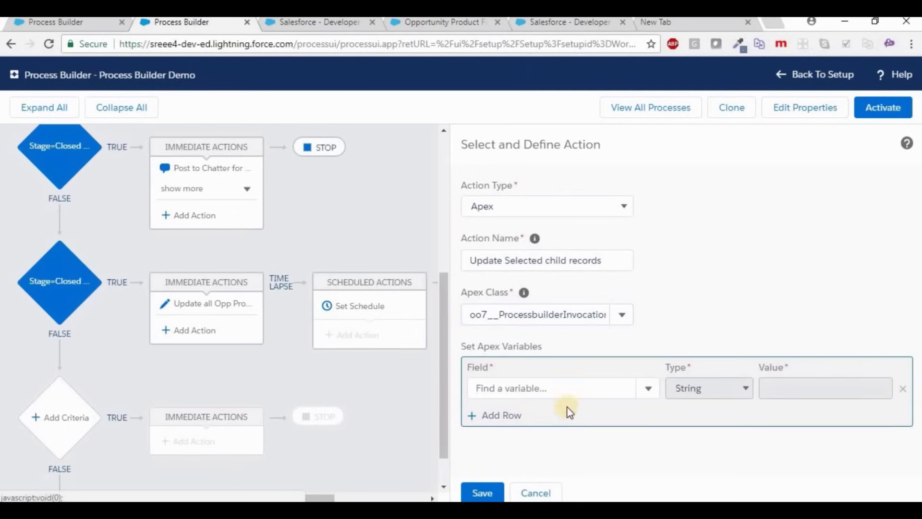
pyautogui.click(581, 388)
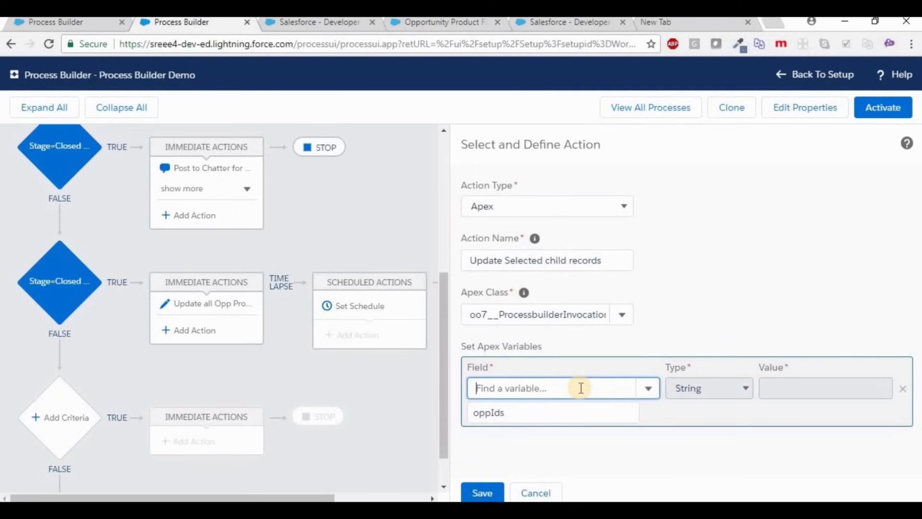
pyautogui.click(710, 388)
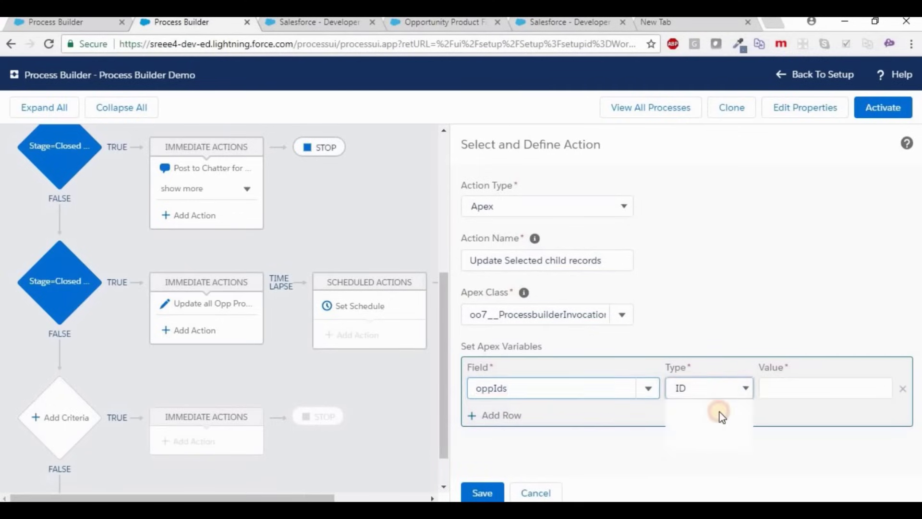
pyautogui.click(712, 418)
pyautogui.click(801, 390)
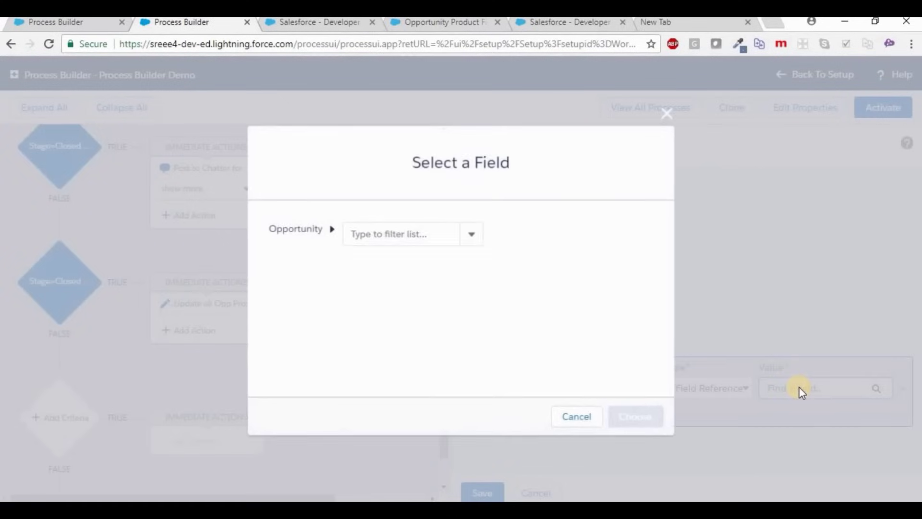
pyautogui.write('o')
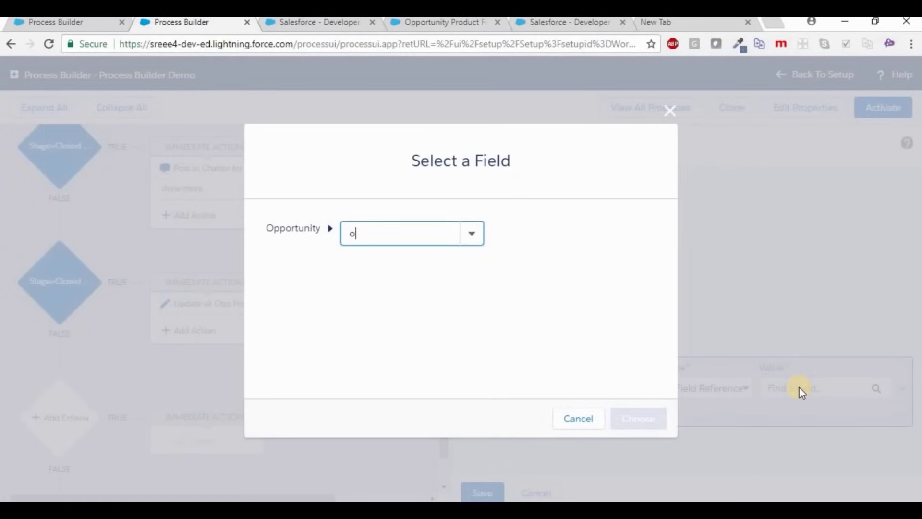
pyautogui.write('pp')
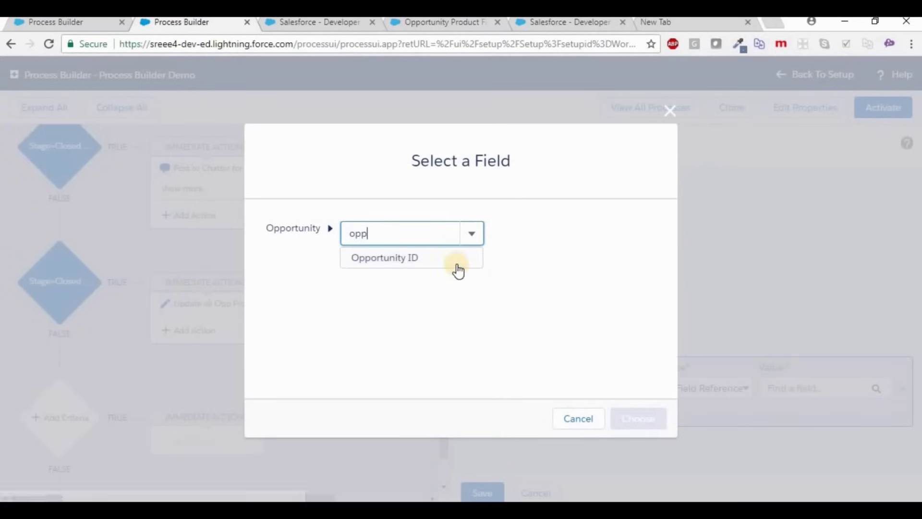
pyautogui.press('Return')
pyautogui.click(634, 421)
pyautogui.click(488, 493)
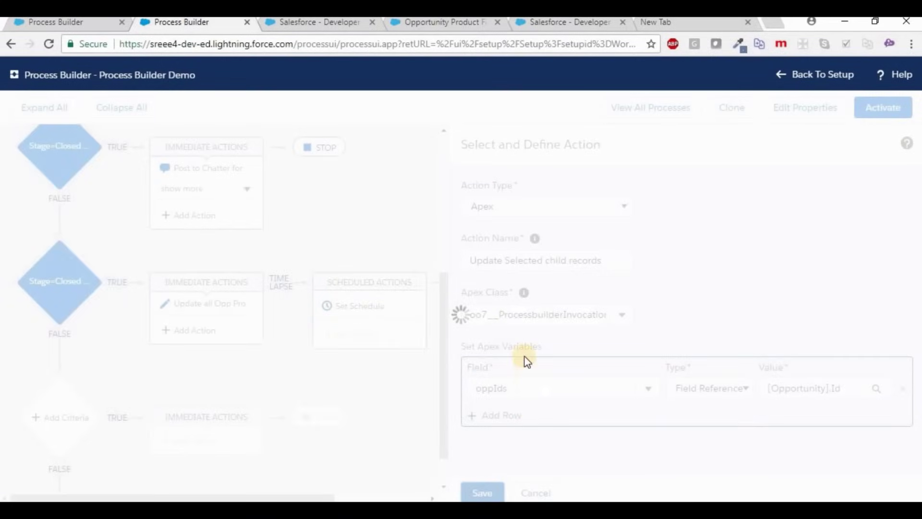
# Activate this version of the process and confirm the activation
pyautogui.scroll(3, 467, 341)
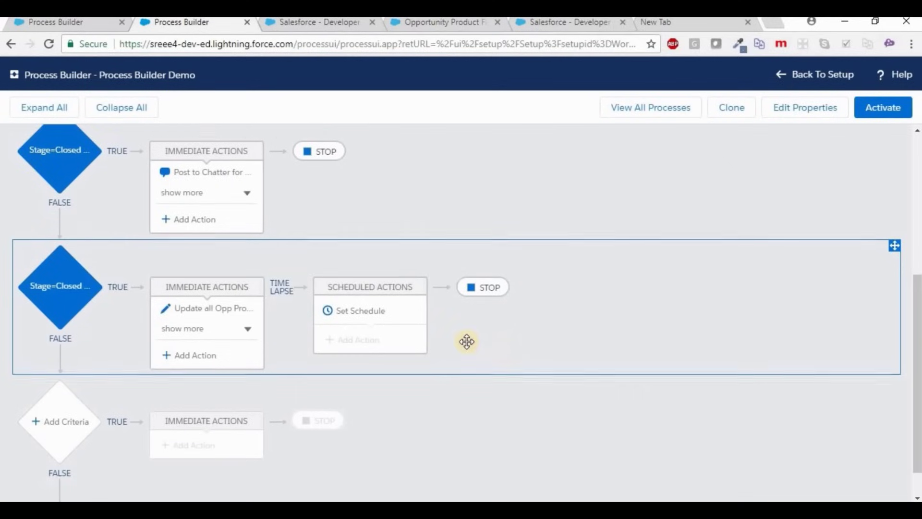
pyautogui.scroll(-3, 467, 341)
pyautogui.click(883, 107)
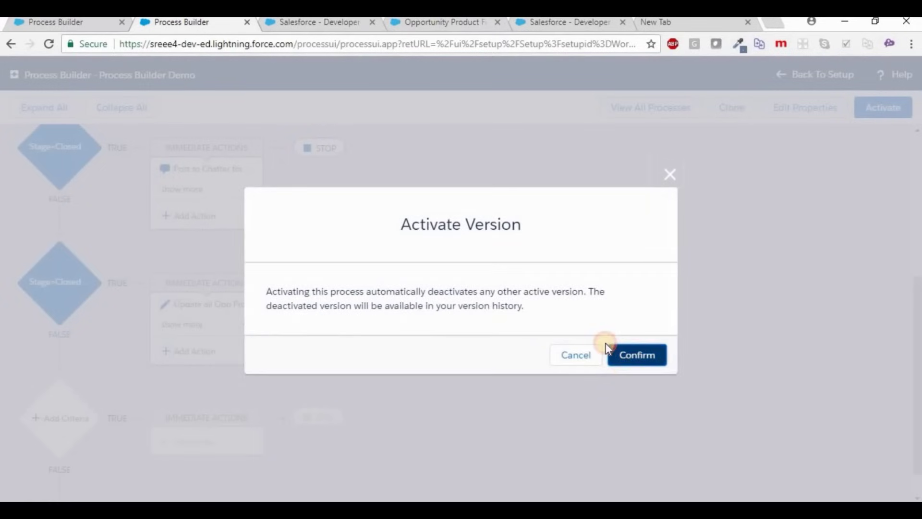
pyautogui.click(607, 345)
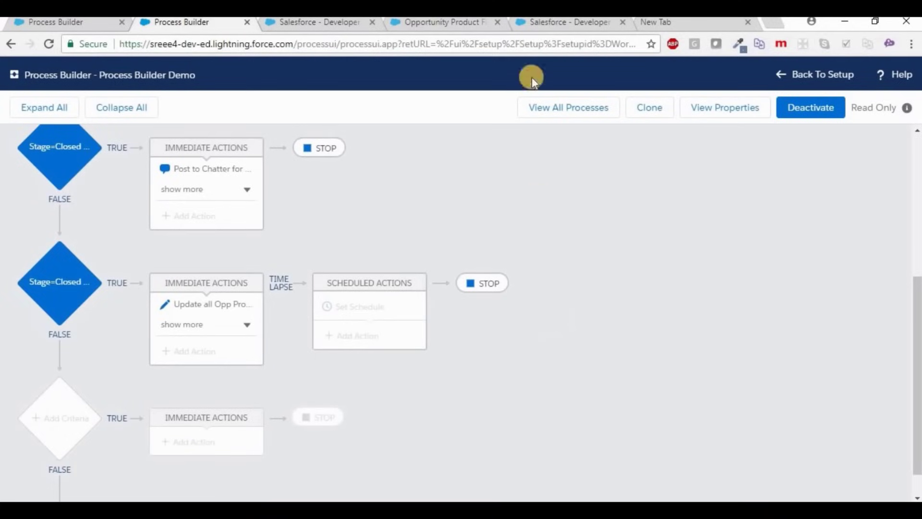
# Open the Farmers Coop. of Florida- opportunity and examine the Is Deactivated and Line Description columns of its products
pyautogui.click(469, 29)
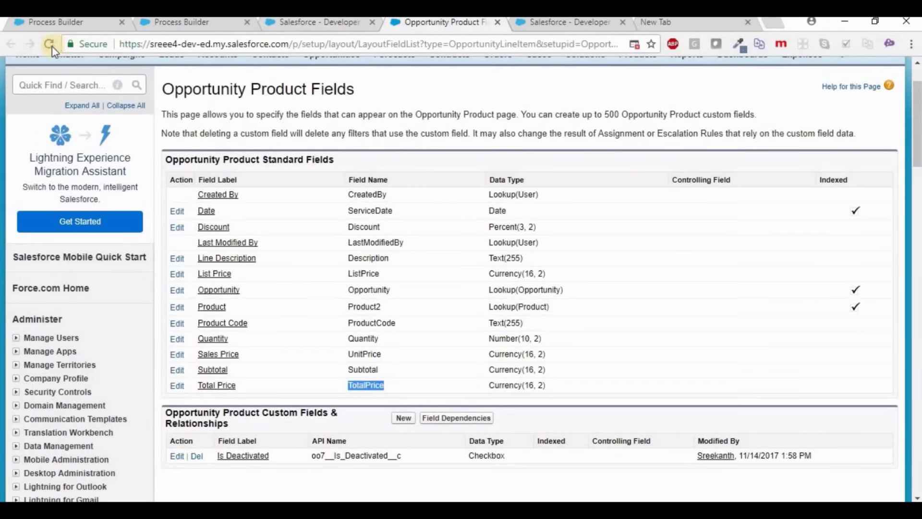
pyautogui.scroll(2, 317, 143)
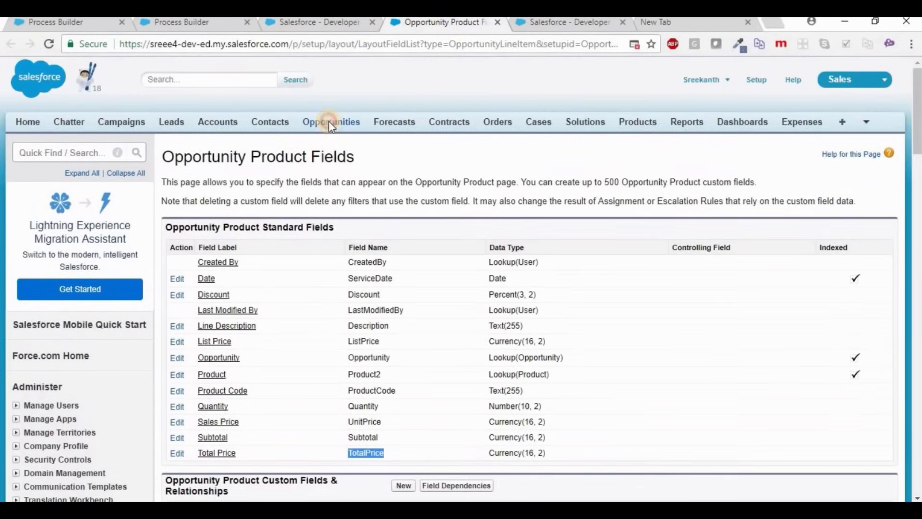
pyautogui.click(323, 121)
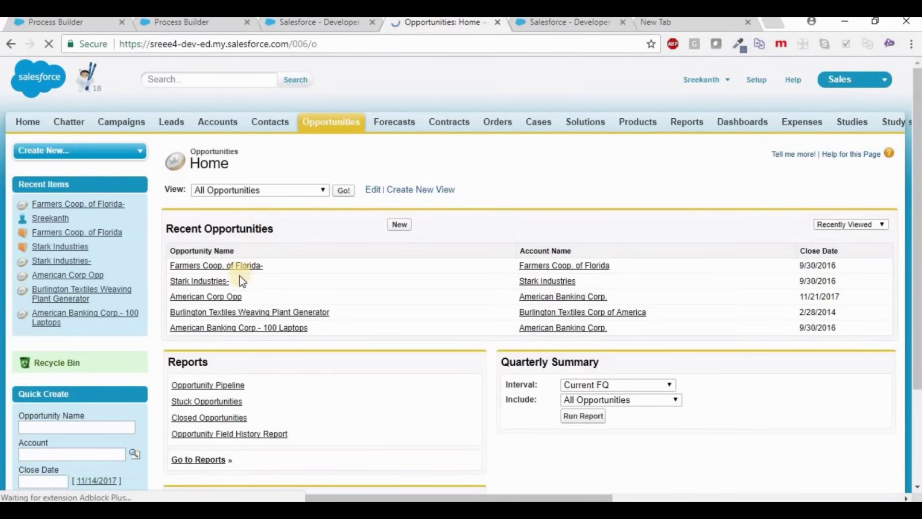
pyautogui.click(238, 269)
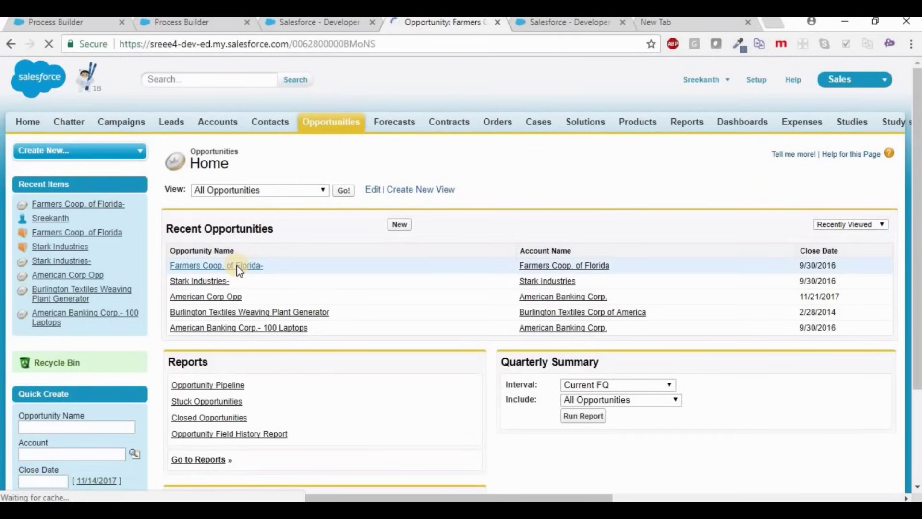
pyautogui.scroll(-10, 246, 268)
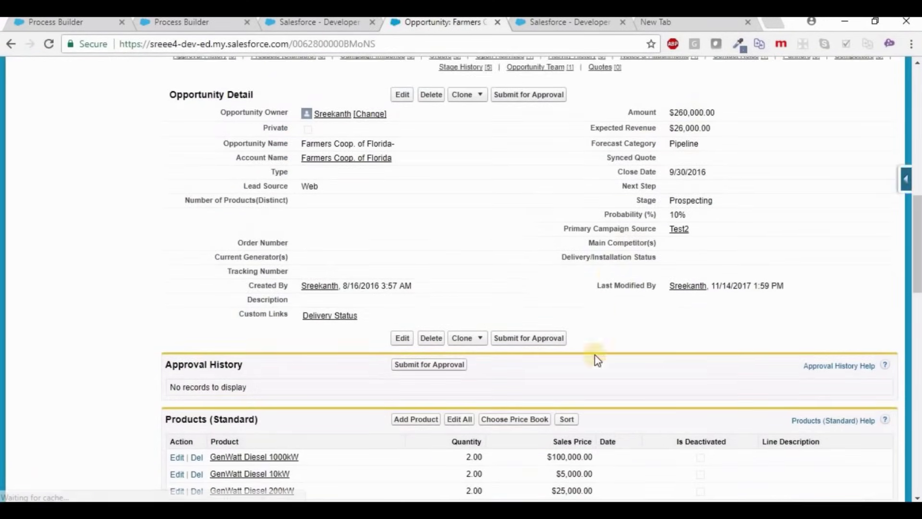
pyautogui.scroll(-3, 594, 359)
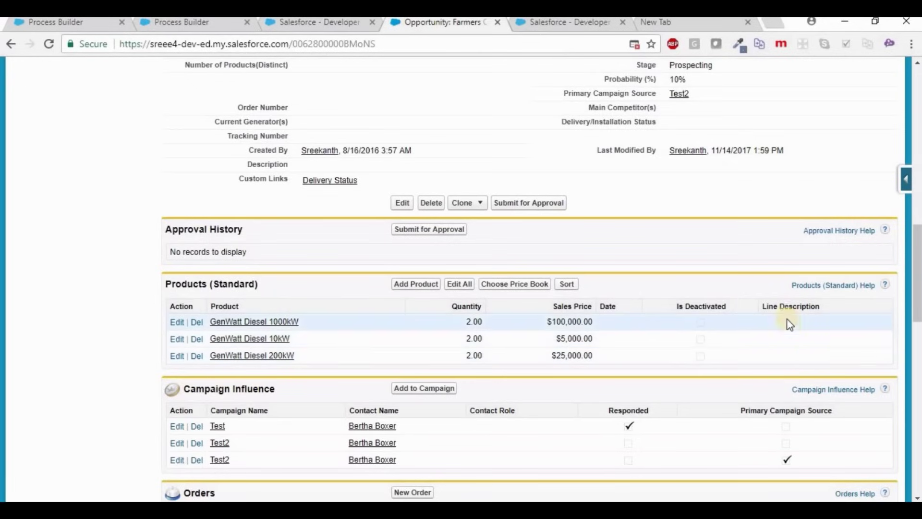
# Set the opportunity's stage to Closed Lost, save the record, and check its products for the updated fields
pyautogui.scroll(4, 527, 290)
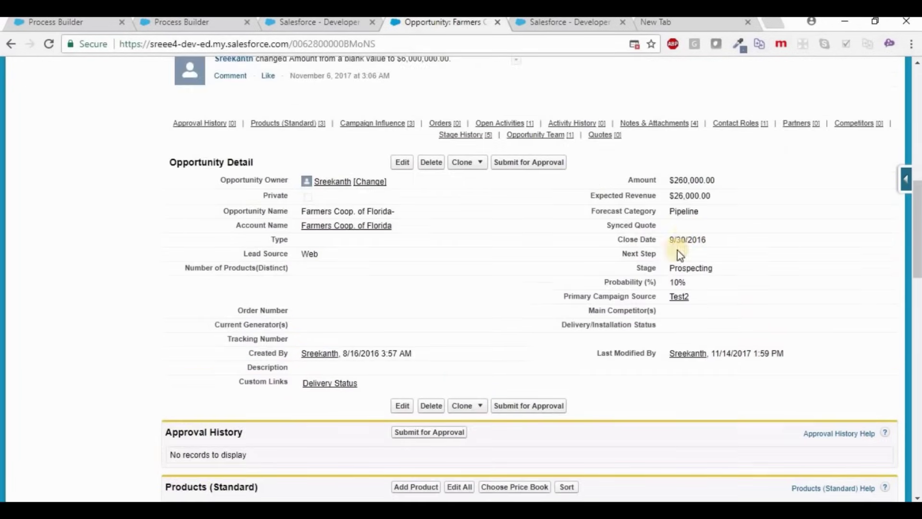
pyautogui.doubleClick(696, 211)
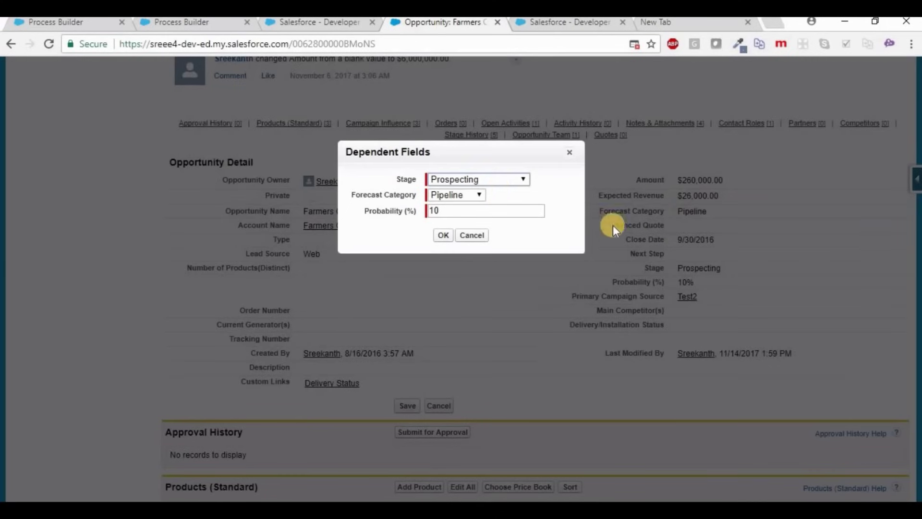
pyautogui.click(499, 181)
pyautogui.click(483, 225)
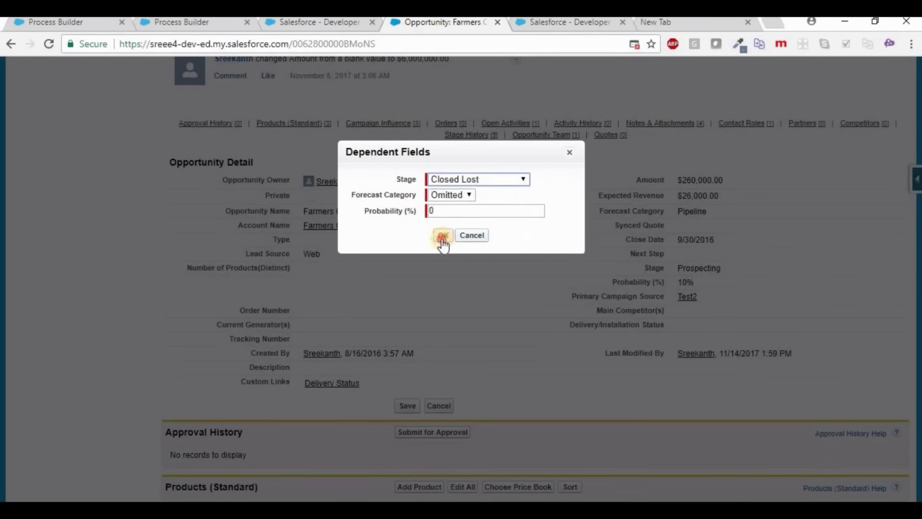
pyautogui.click(443, 235)
pyautogui.click(406, 408)
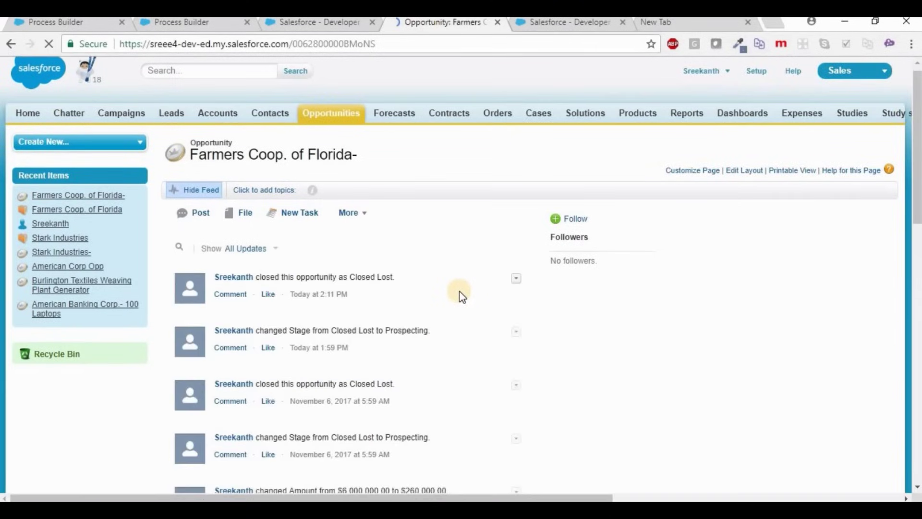
pyautogui.scroll(-15, 460, 292)
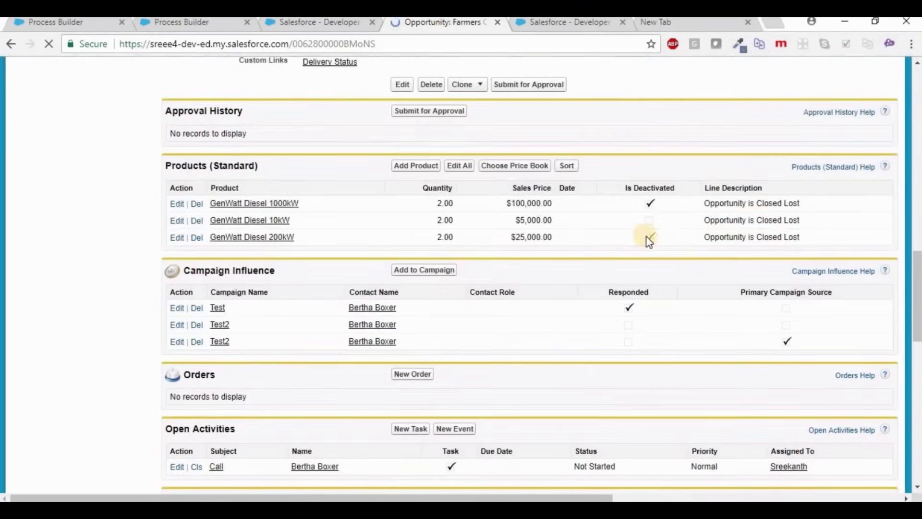